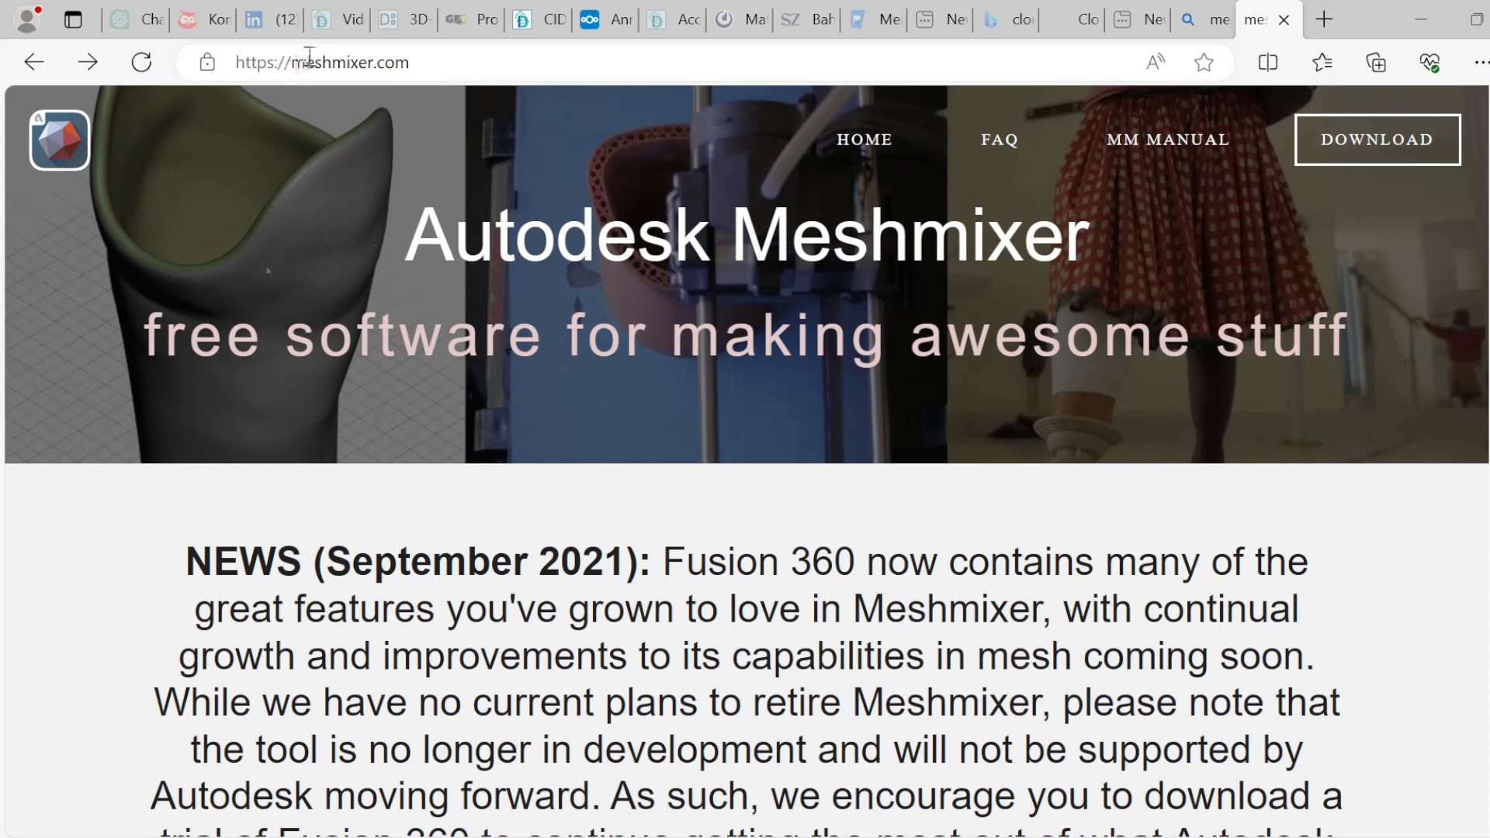
- Open the Meshmixer download page and look over the available Windows 3.5 installers
click(1370, 162)
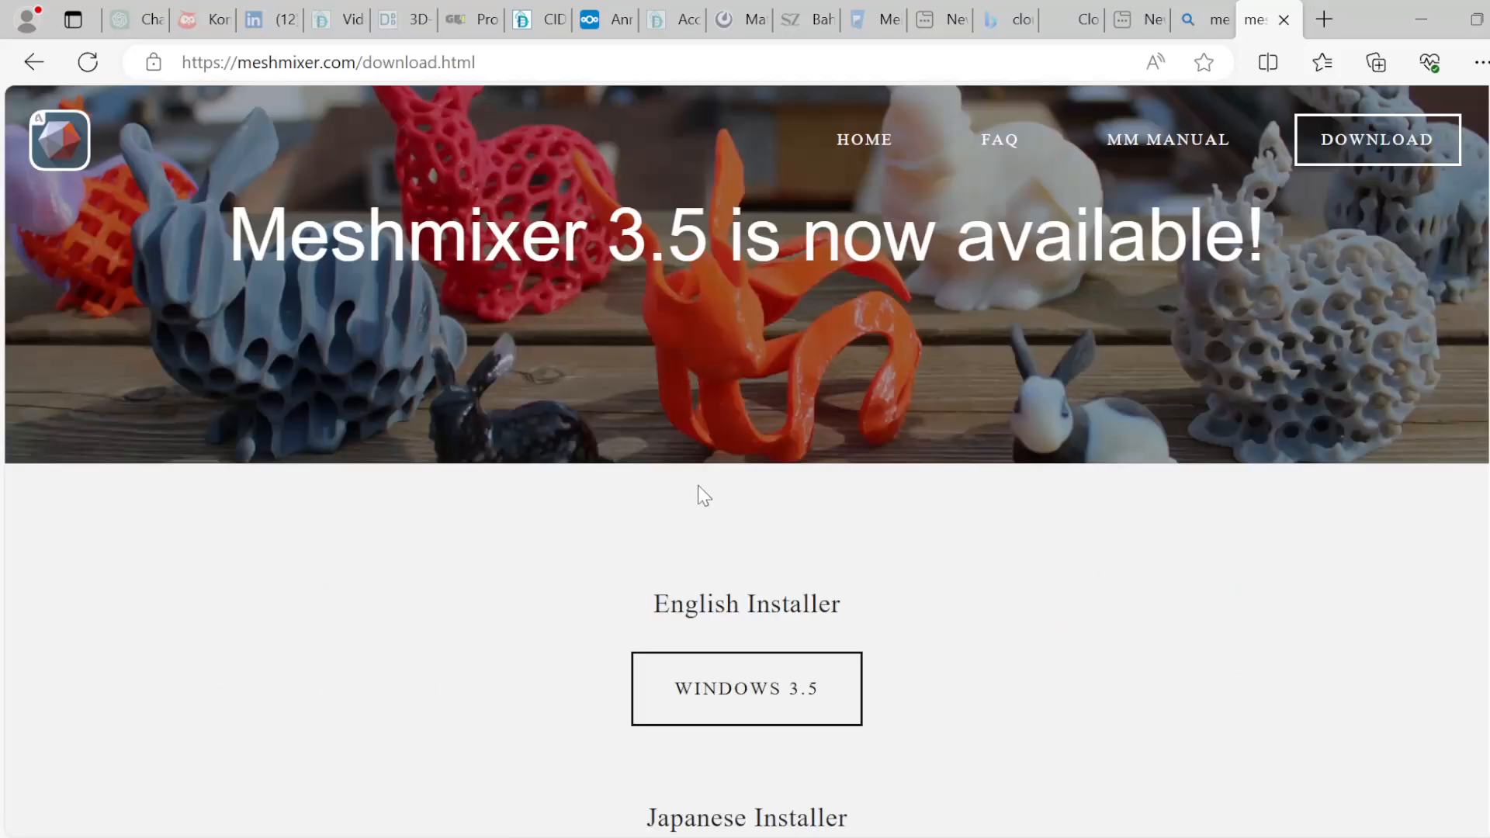
scroll(698, 495, down, 2)
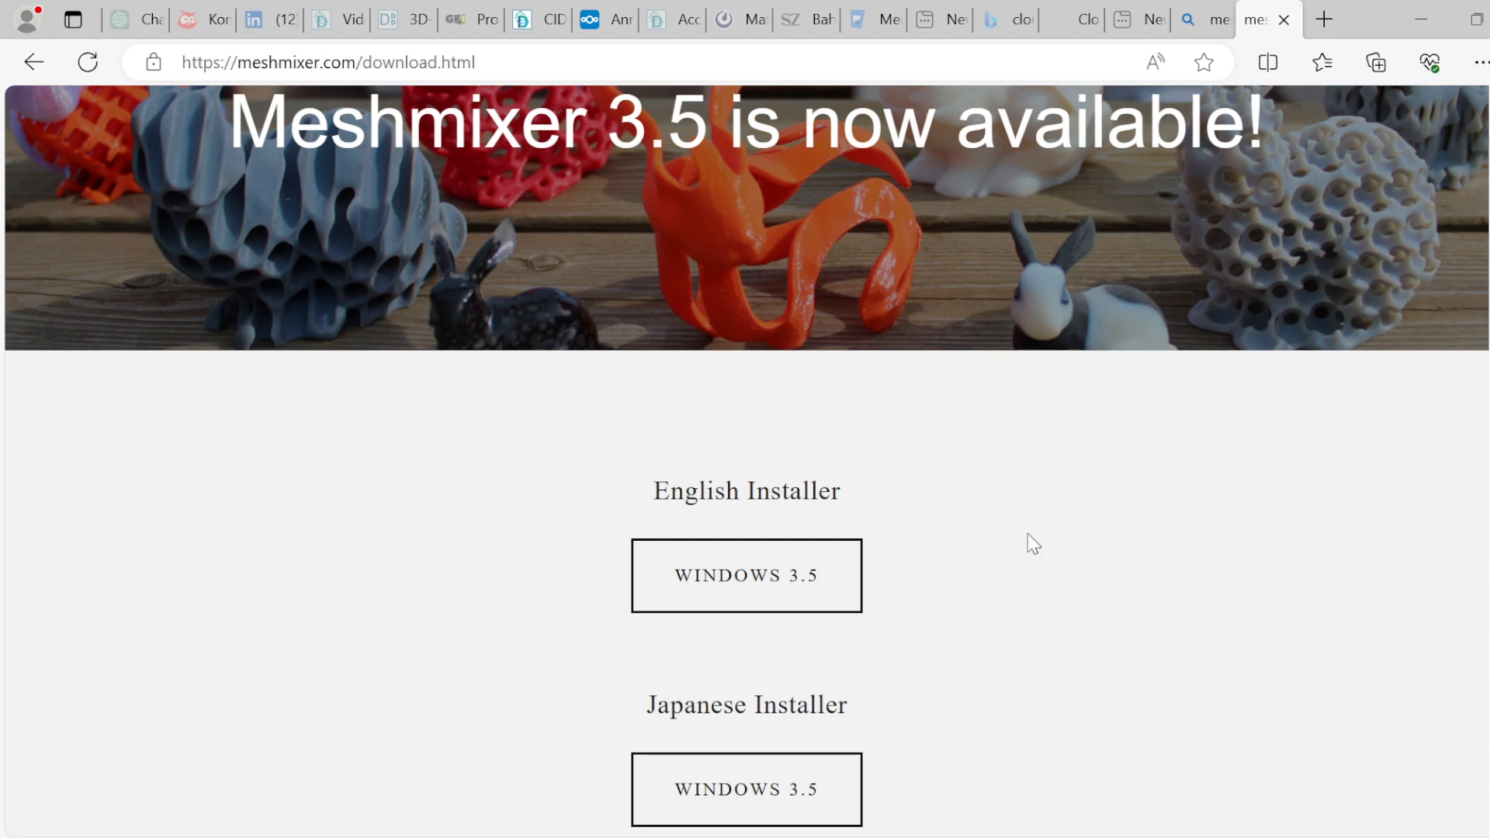
scroll(1028, 543, up, 2)
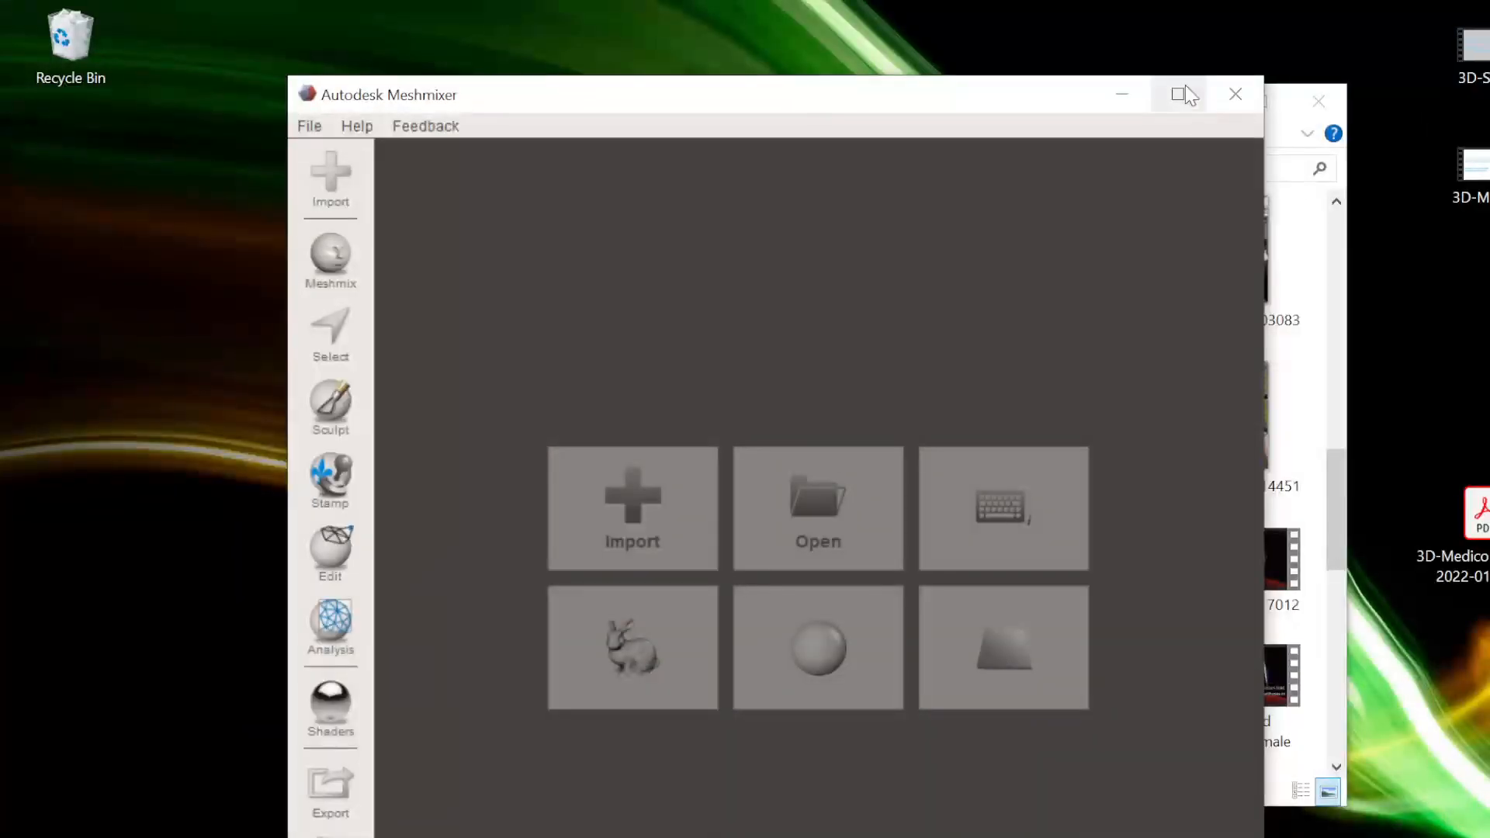
- Maximize the Meshmixer window and check the meshes offered for import in the output9 folder without importing any
click(1184, 94)
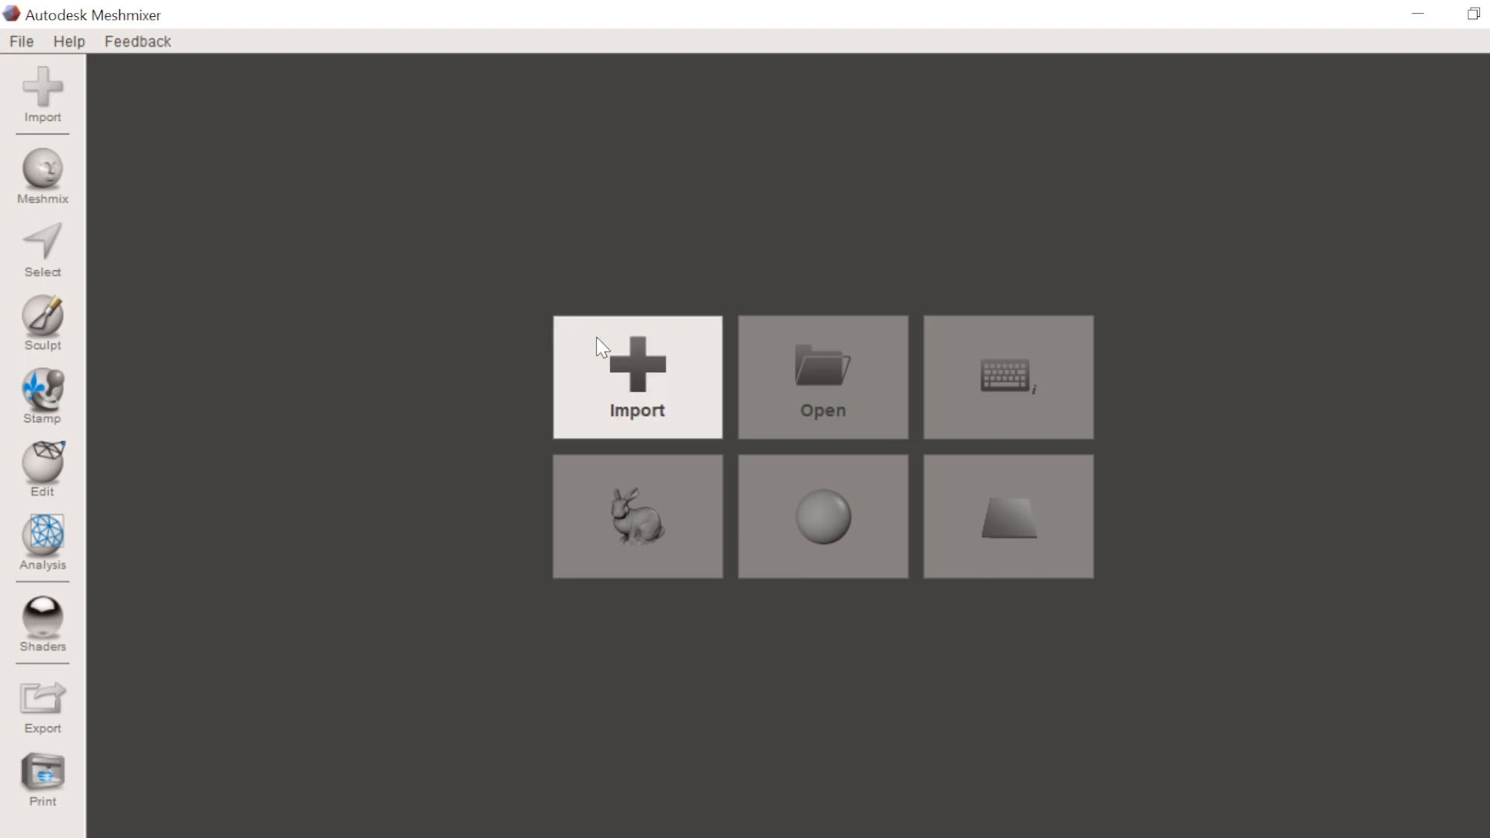
click(638, 407)
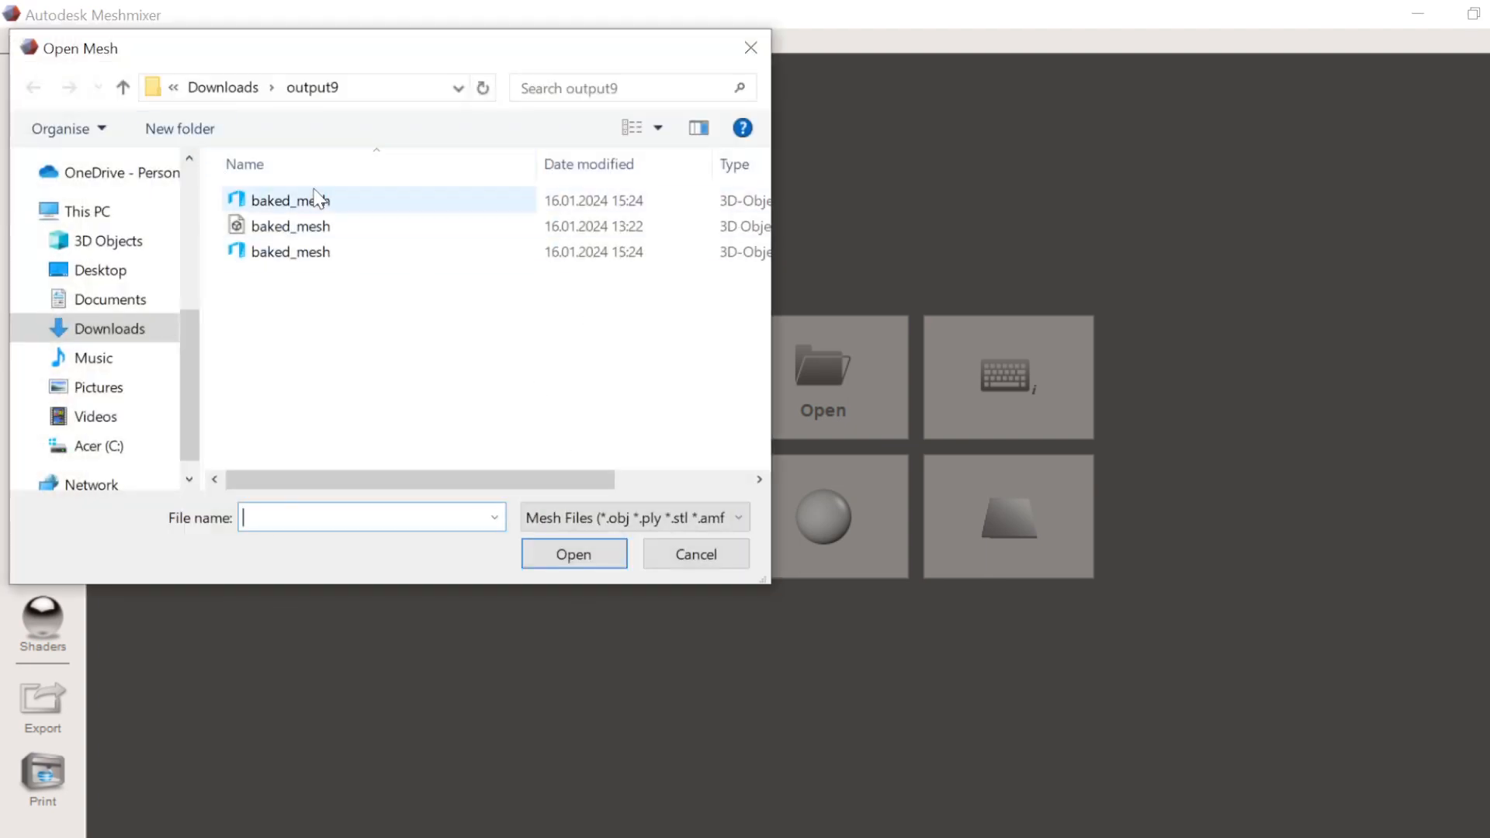
click(701, 556)
- Switch to File Explorer and open the output9 folder in Downloads
key(alt+Tab)
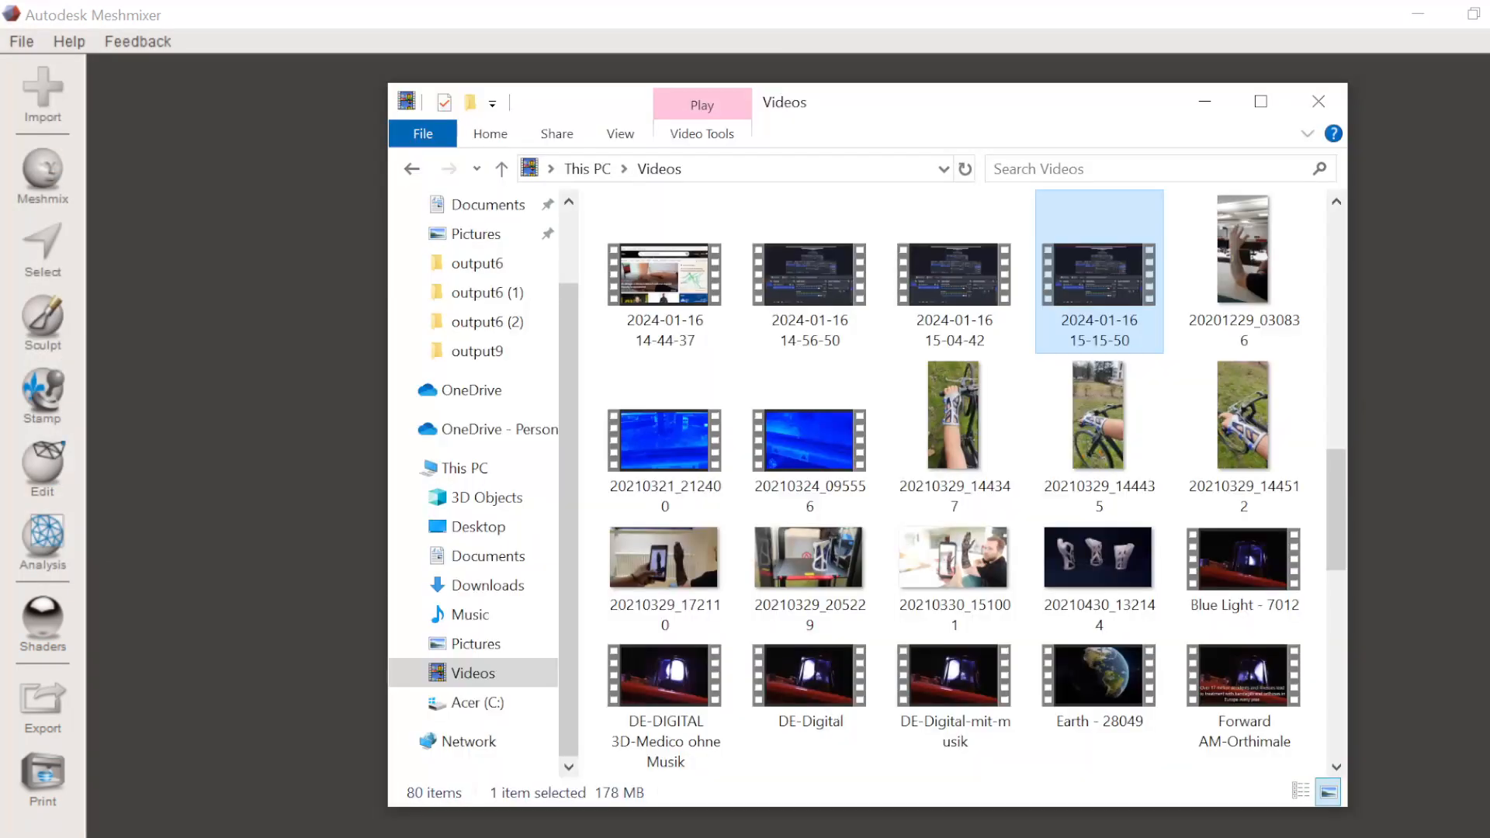
scroll(433, 353, up, 2)
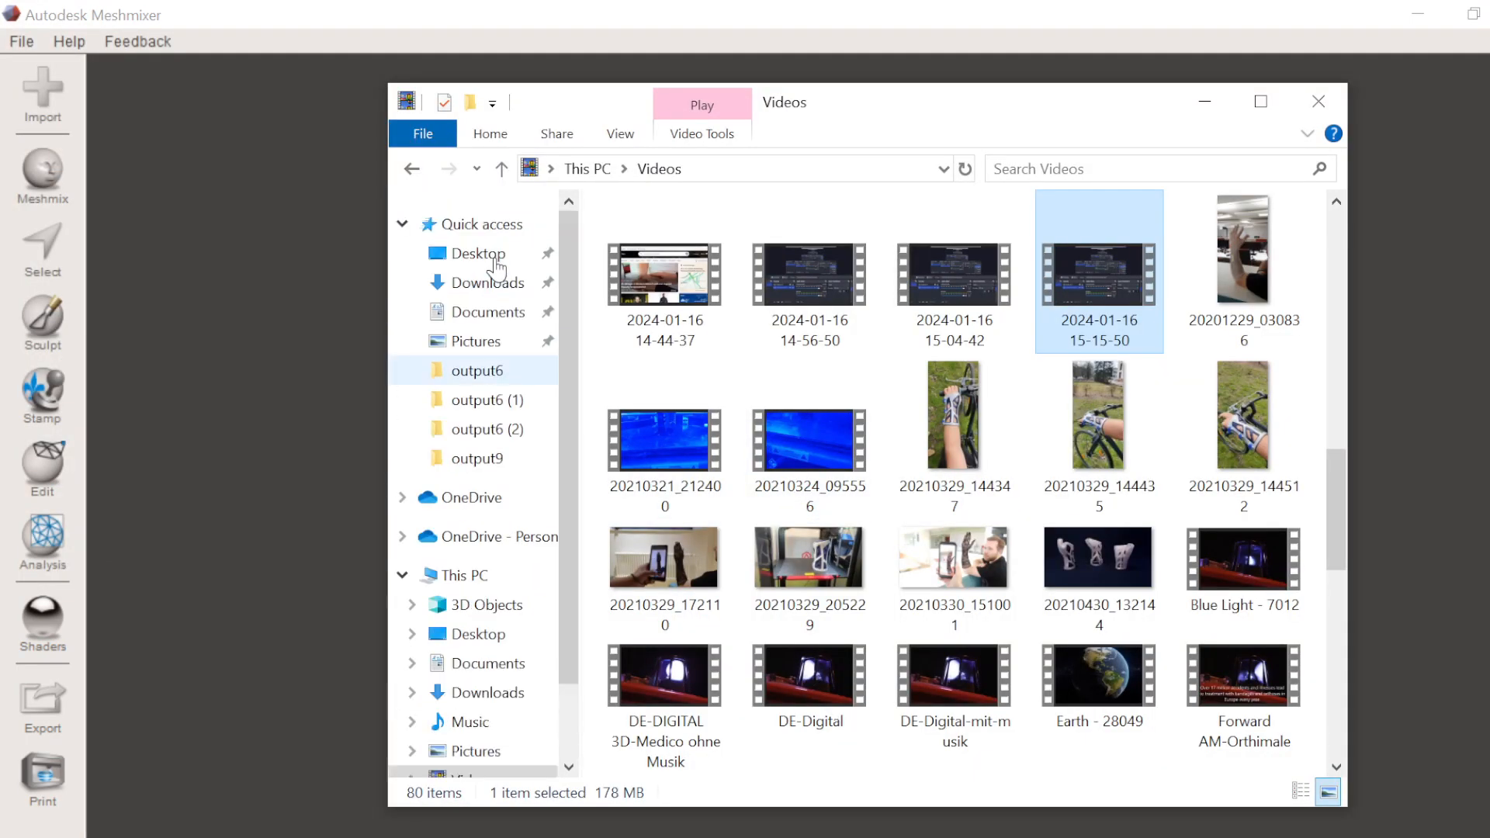
click(487, 283)
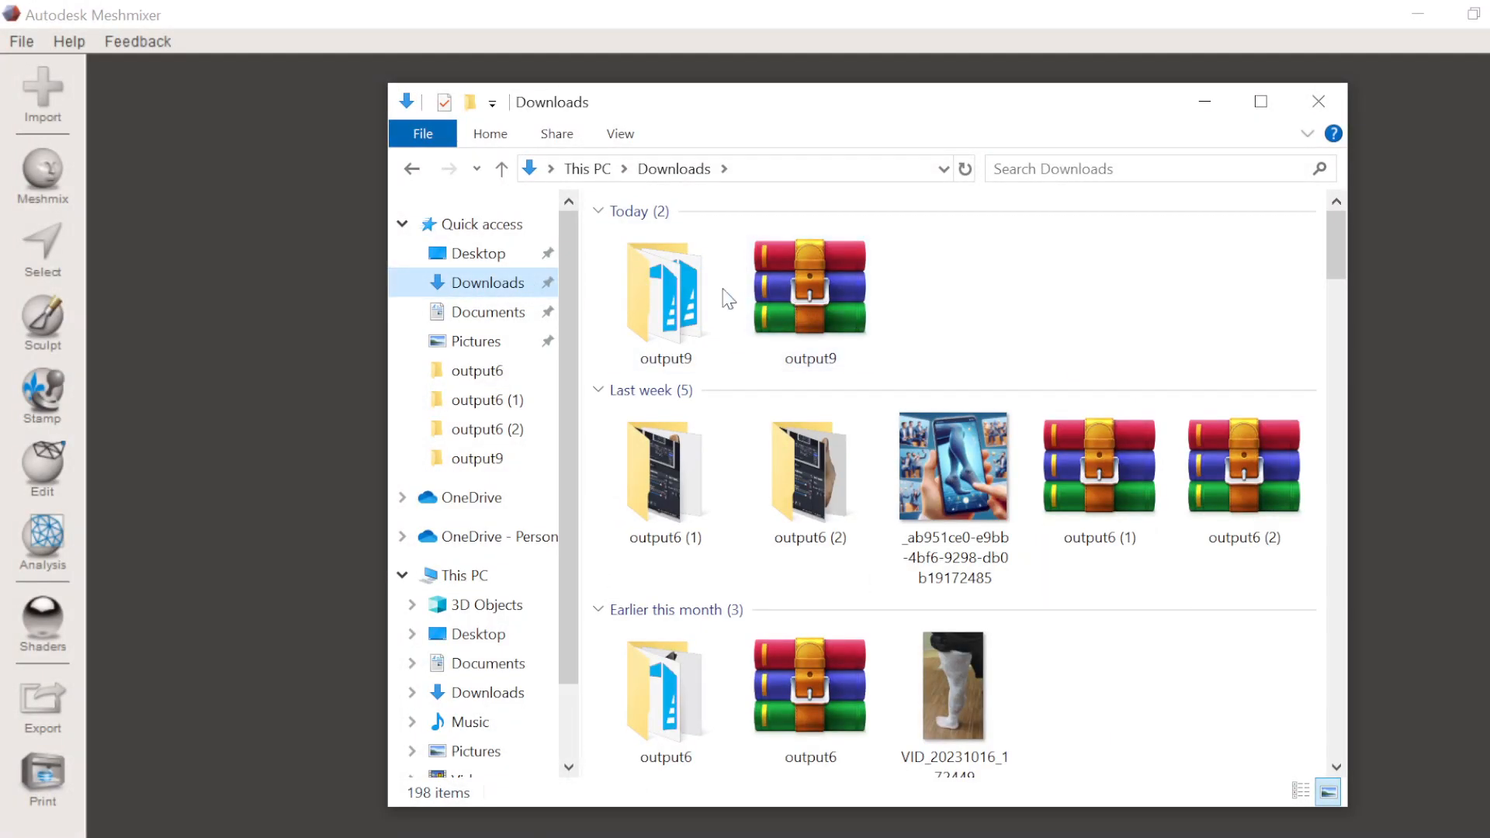
double_click(674, 295)
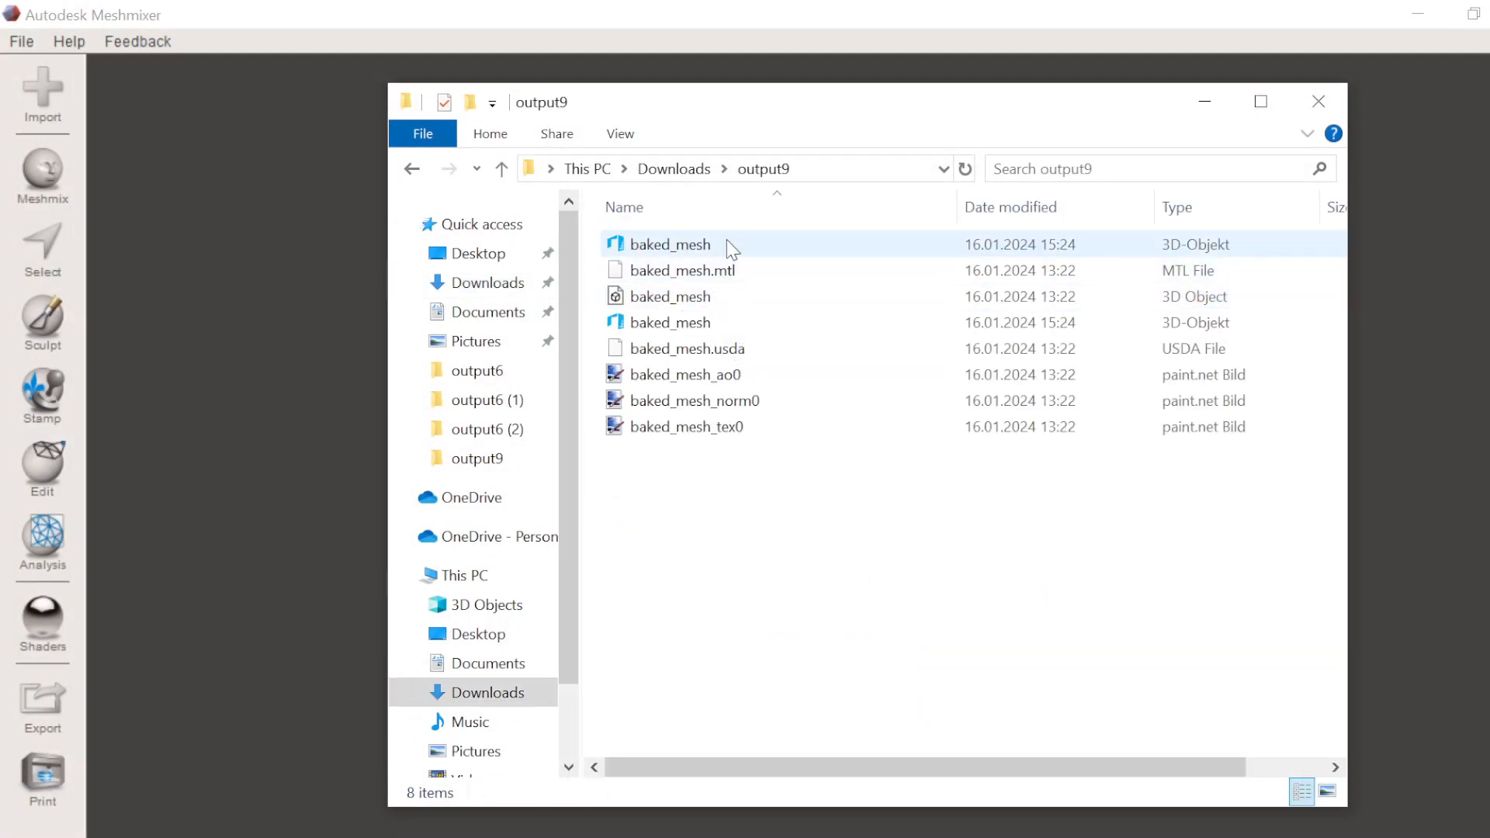
- Check the file type of the baked_mesh 3D Object file in its properties
click(730, 248)
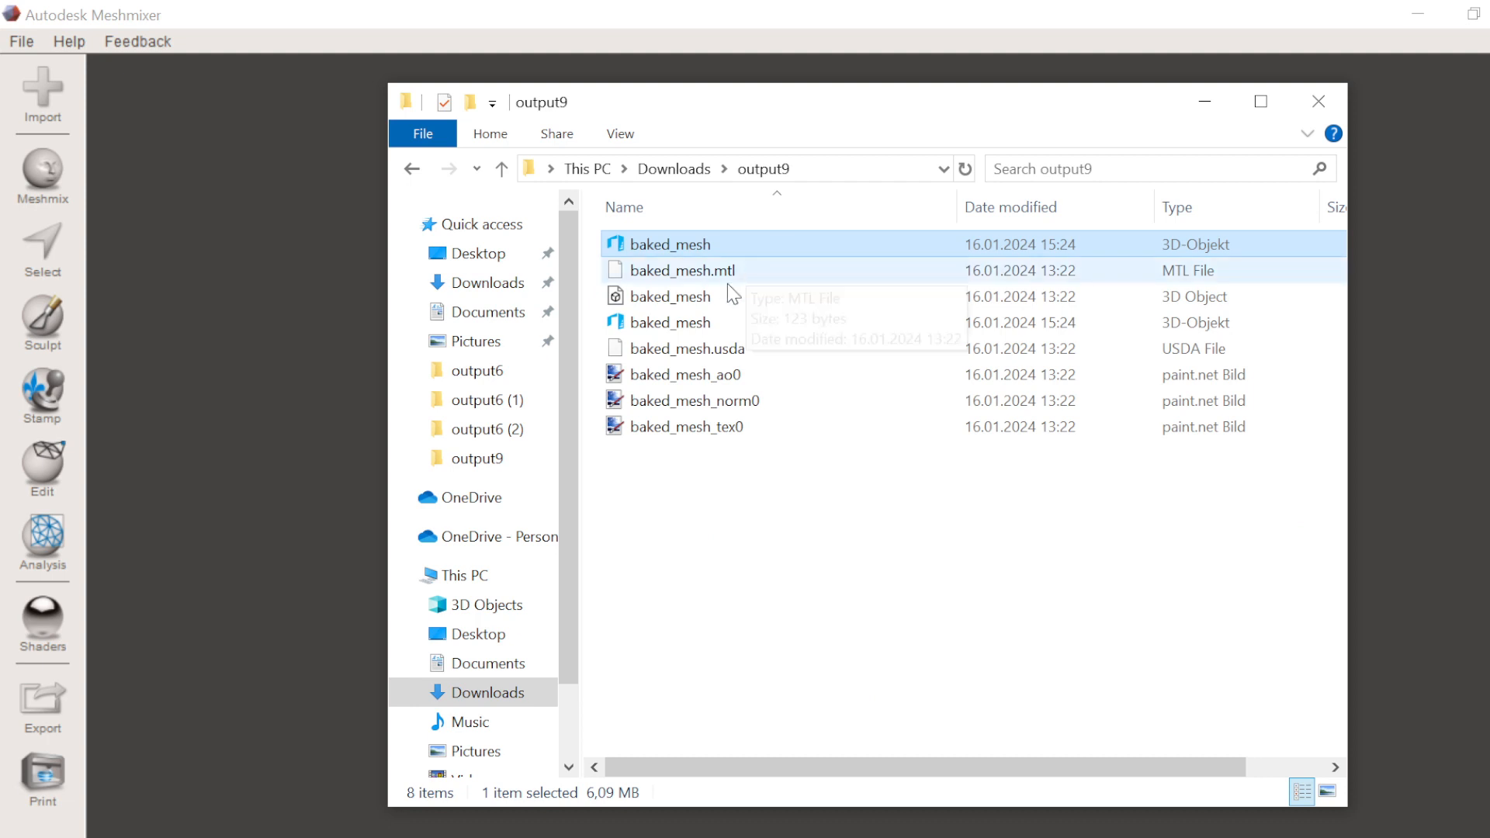
click(715, 296)
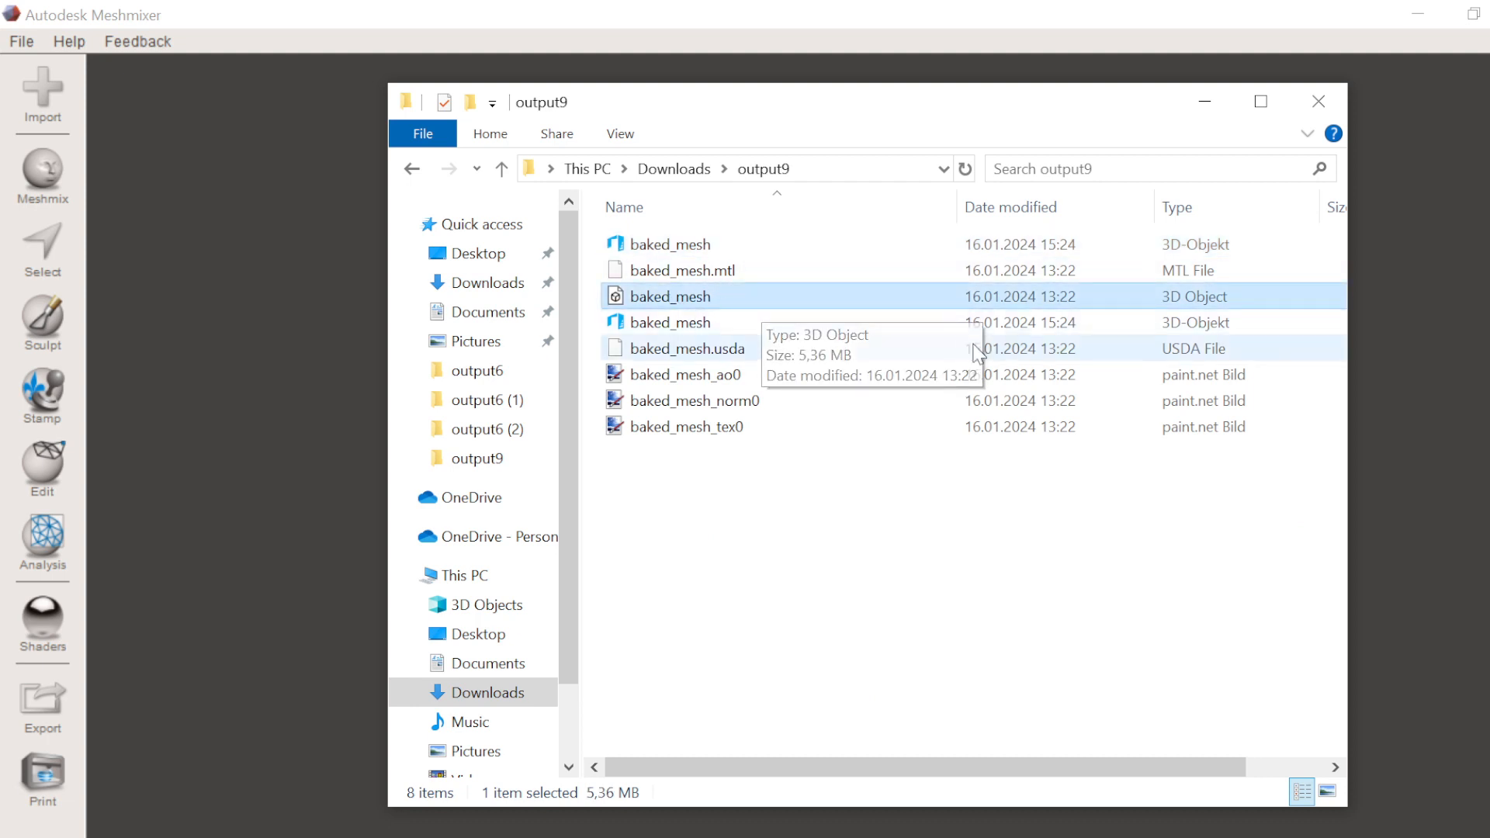
right_click(788, 303)
click(857, 824)
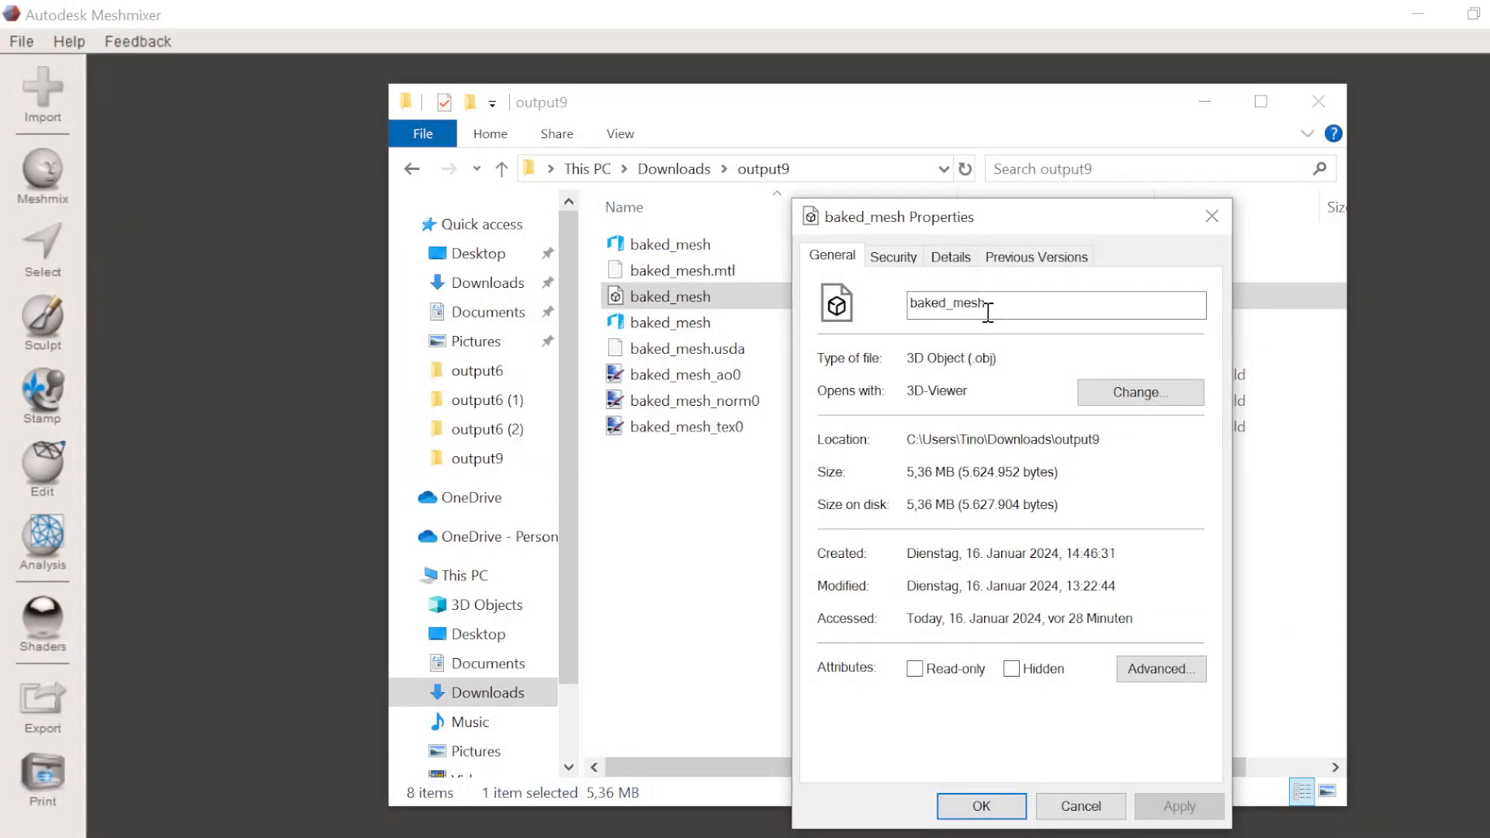
click(1209, 218)
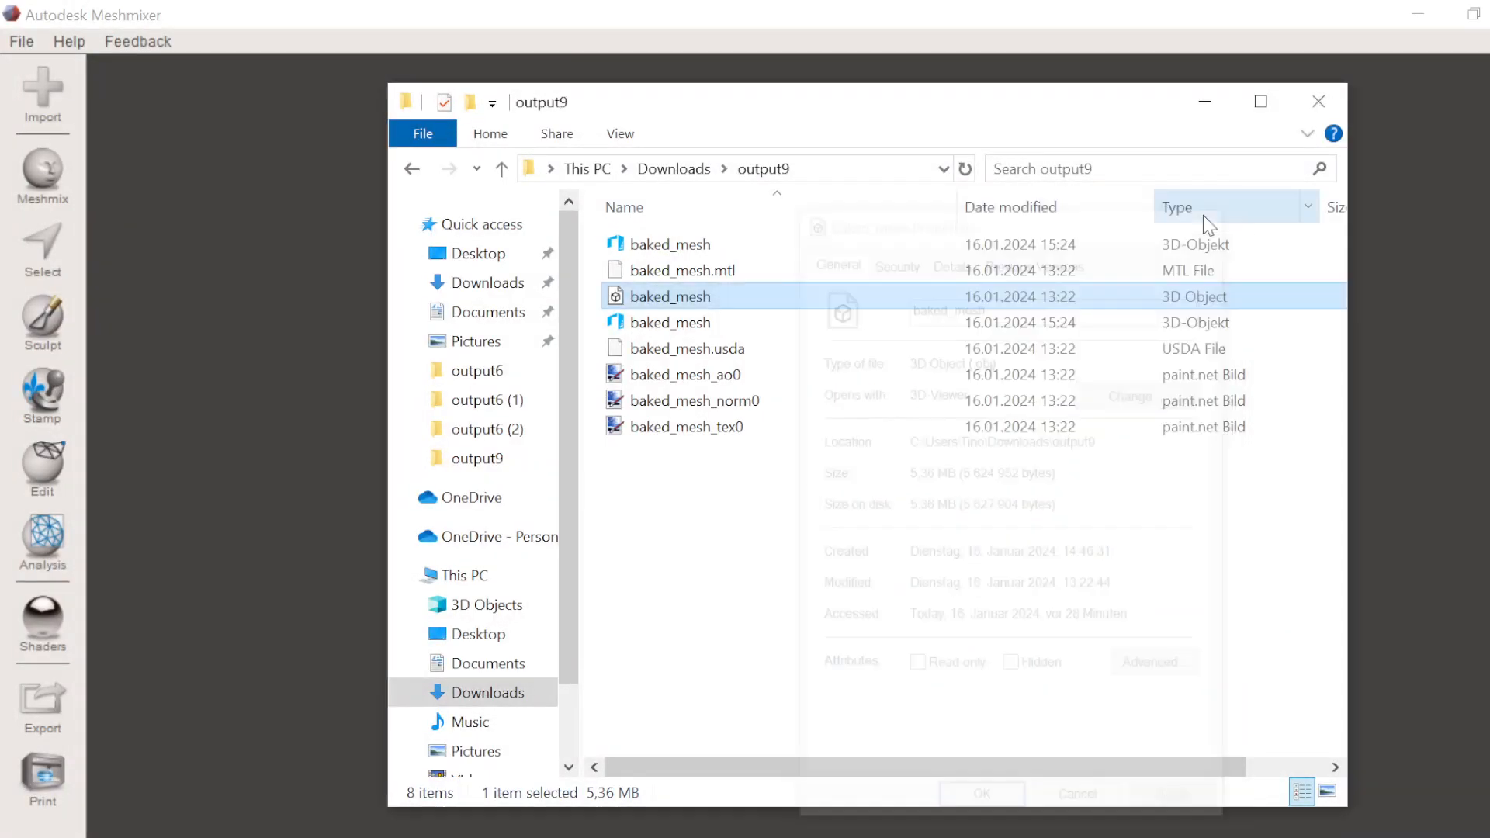
- Import the baked_mesh OBJ file from the output9 folder into Meshmixer
drag(730, 298, 286, 362)
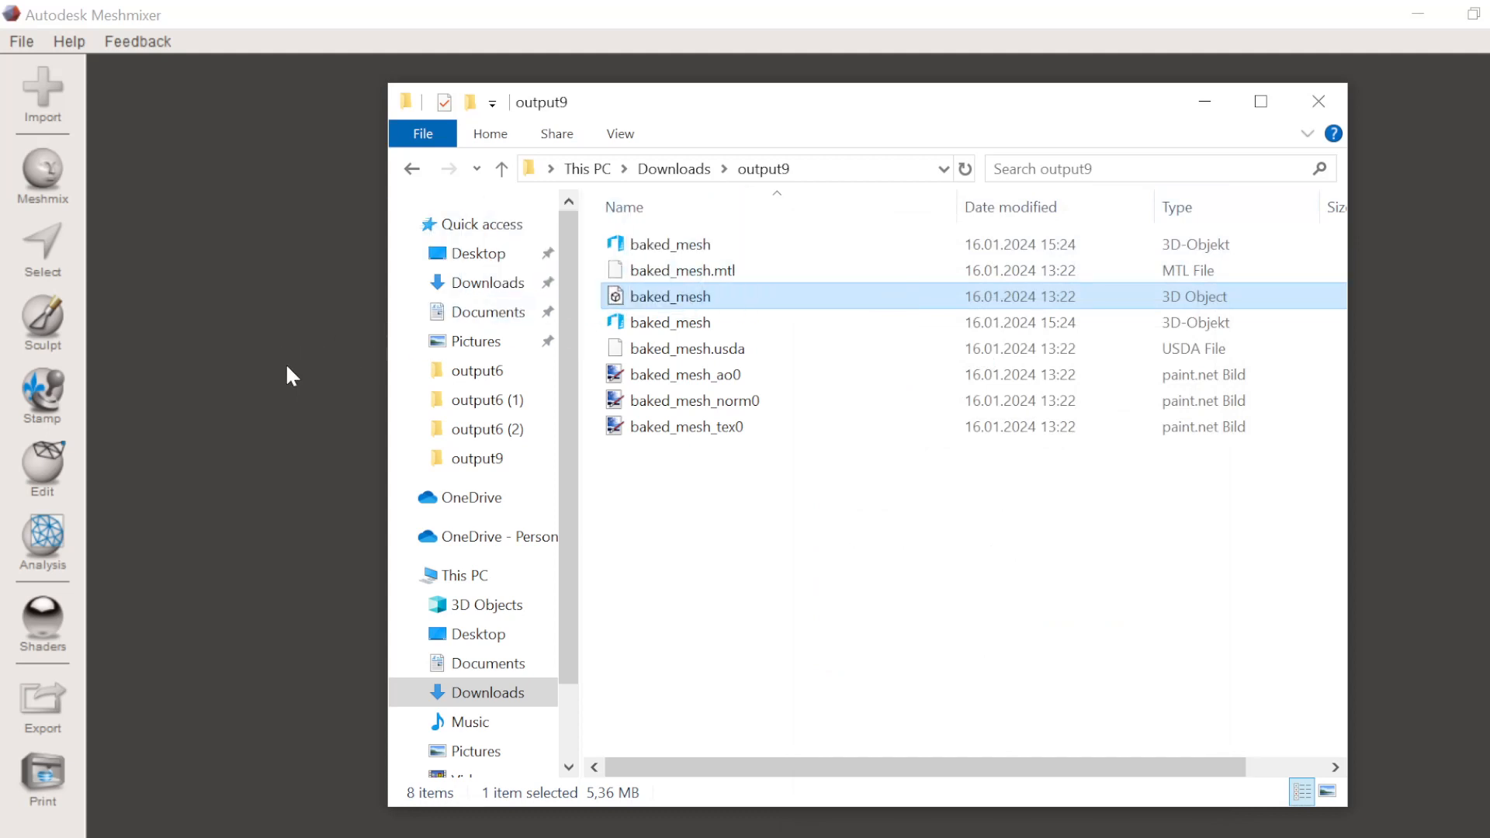
click(187, 199)
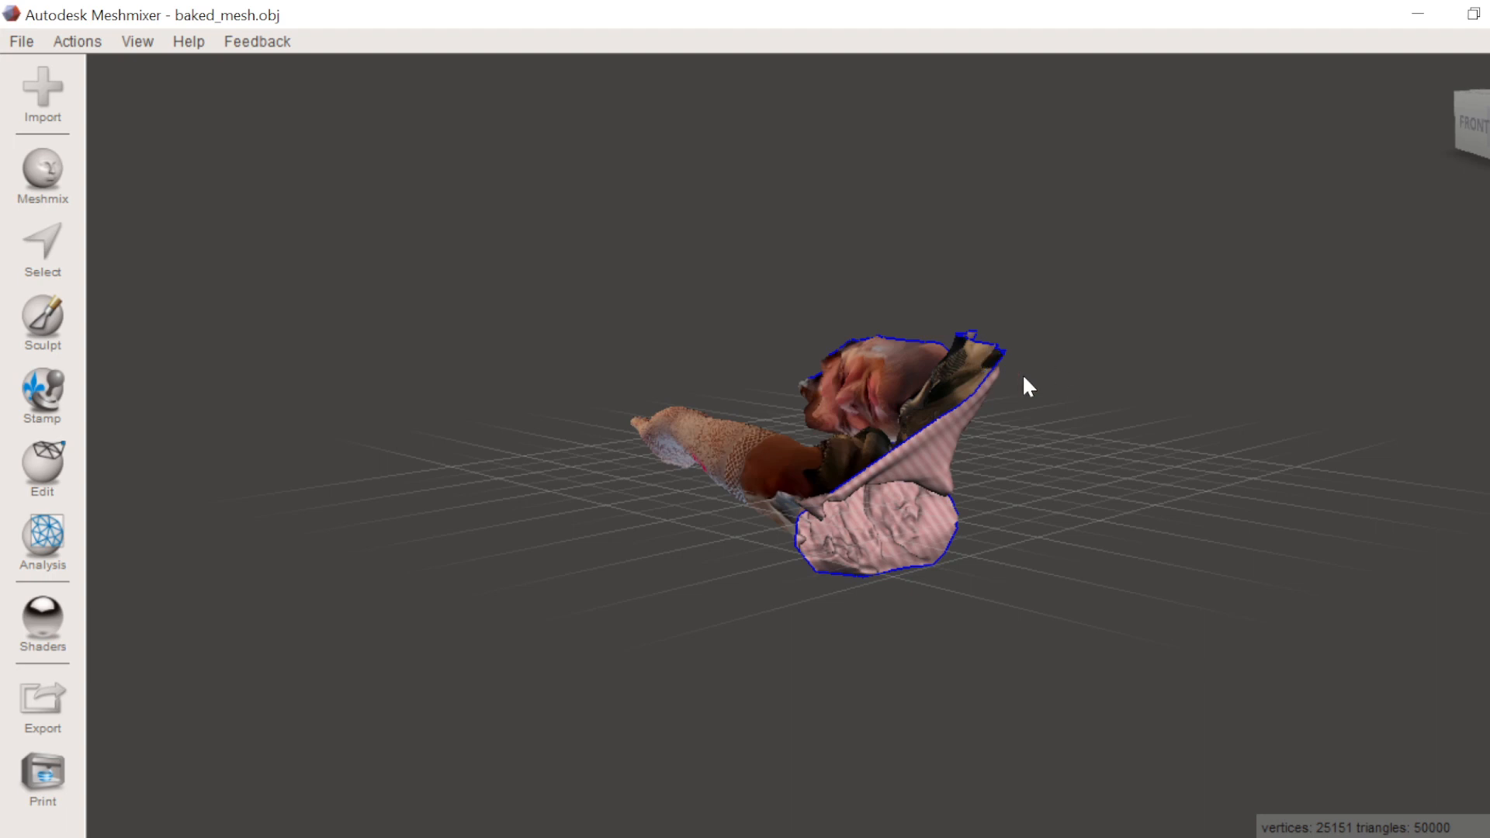
- Lasso-select the hand and forearm up to just below the sleeve, excluding the head and torso from the selection
right_drag(1028, 386, 1184, 644)
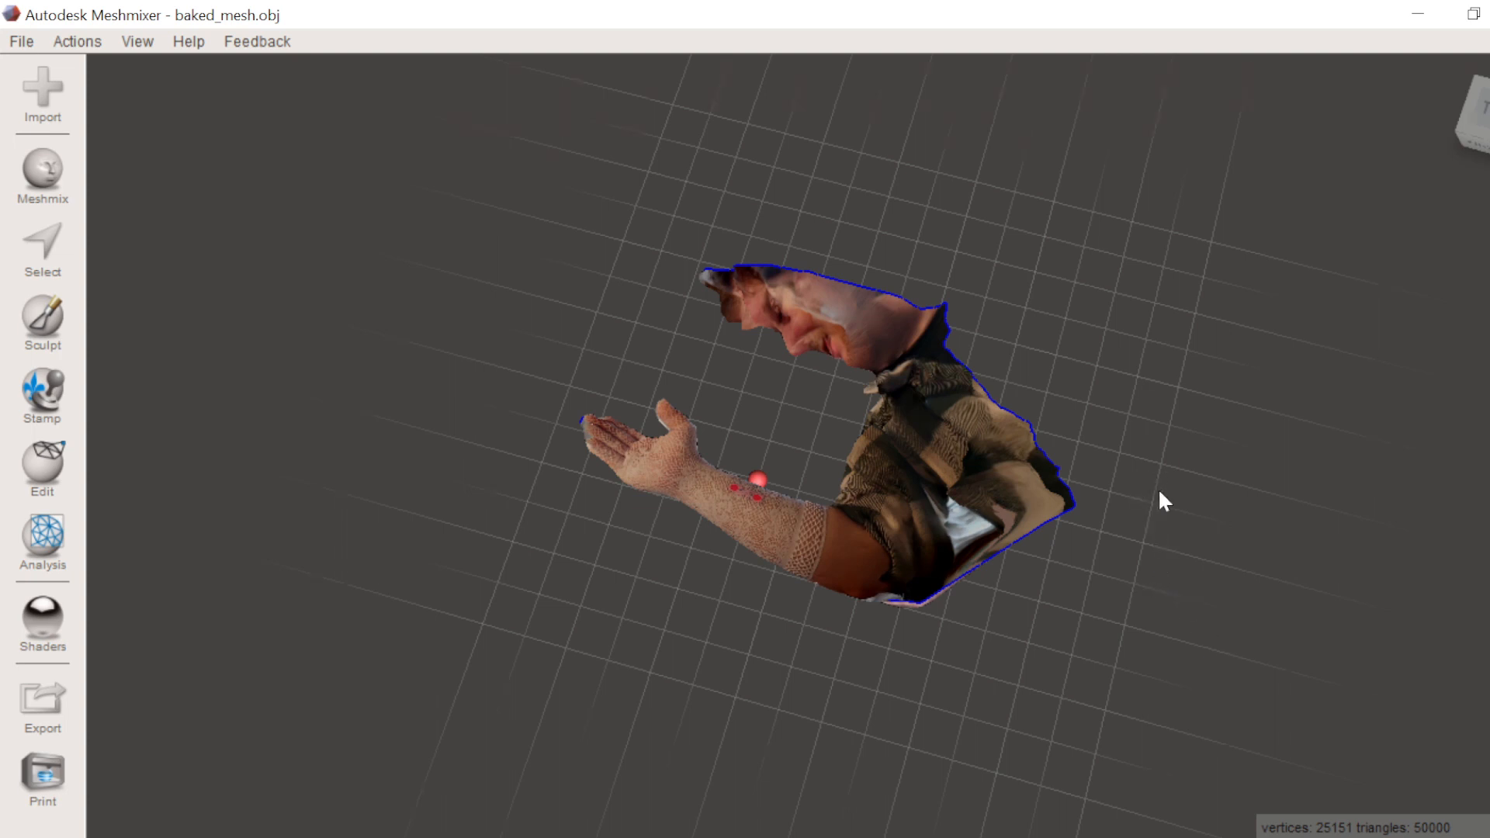
right_drag(1164, 493, 882, 662)
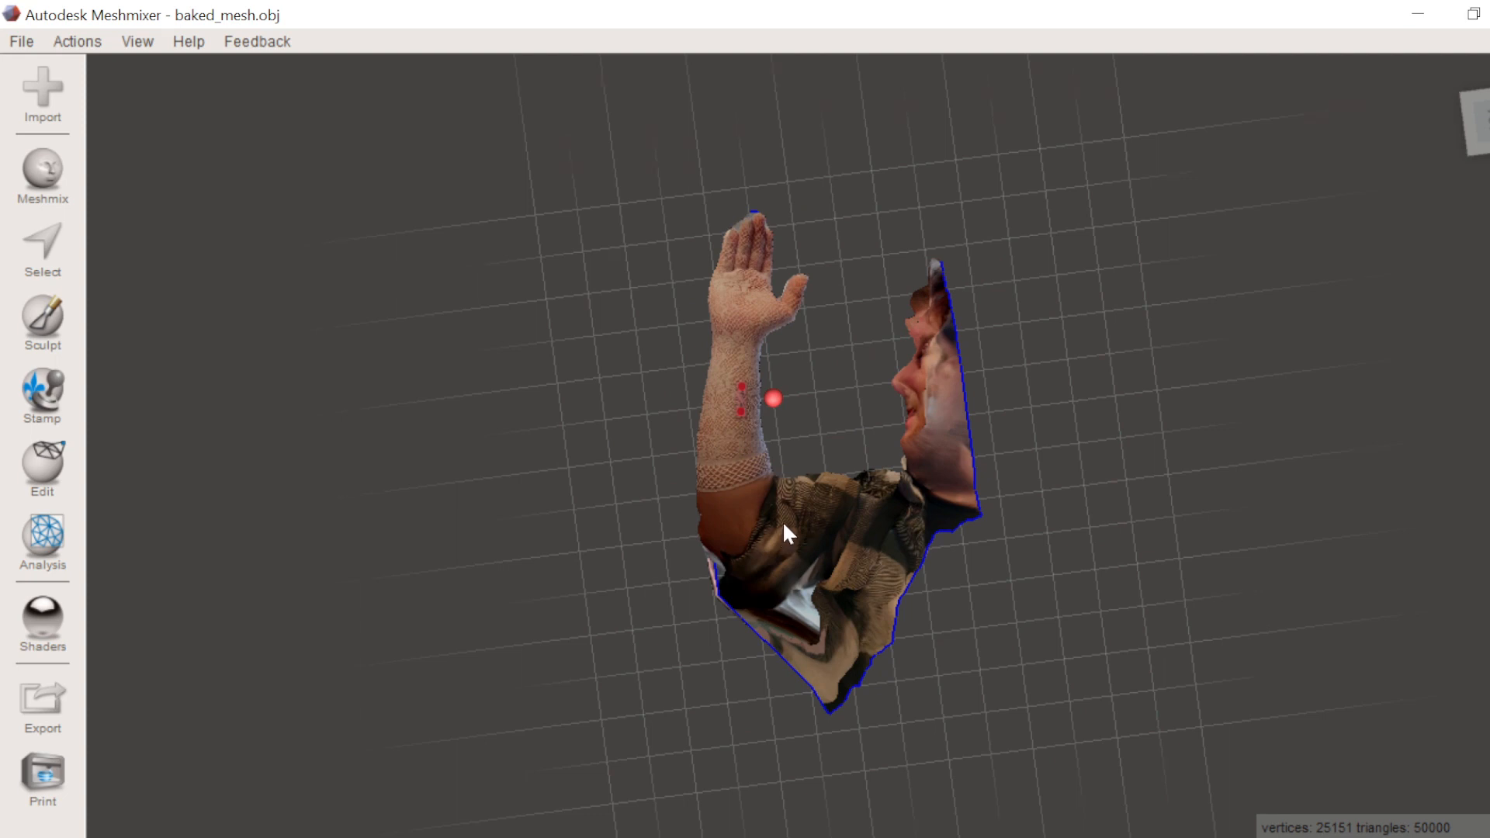
middle_drag(800, 431, 916, 405)
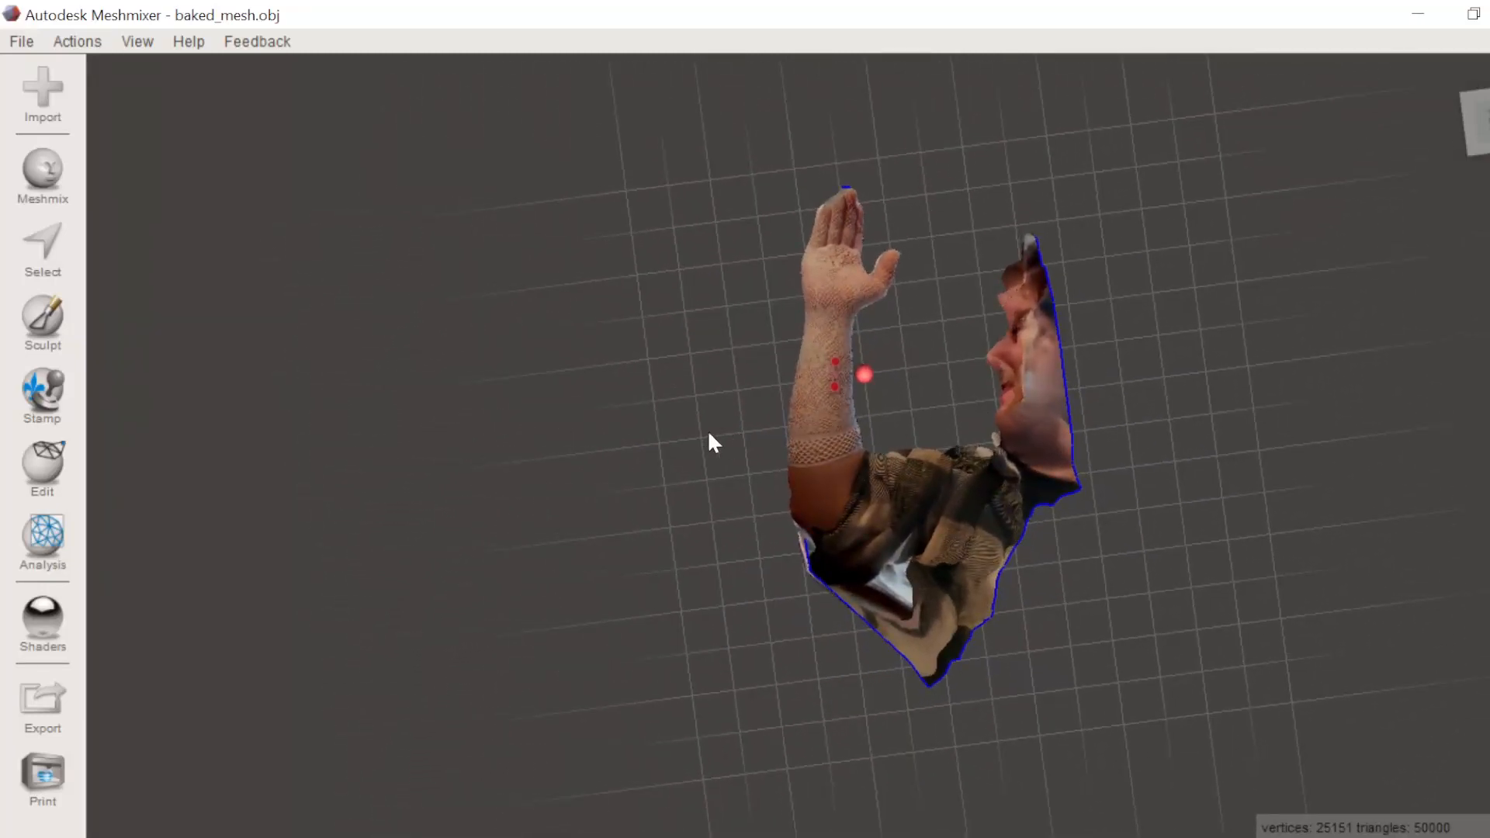
right_drag(708, 439, 1044, 719)
mouse_move(853, 598)
right_down()
mouse_move(838, 621)
mouse_move(861, 612)
right_up()
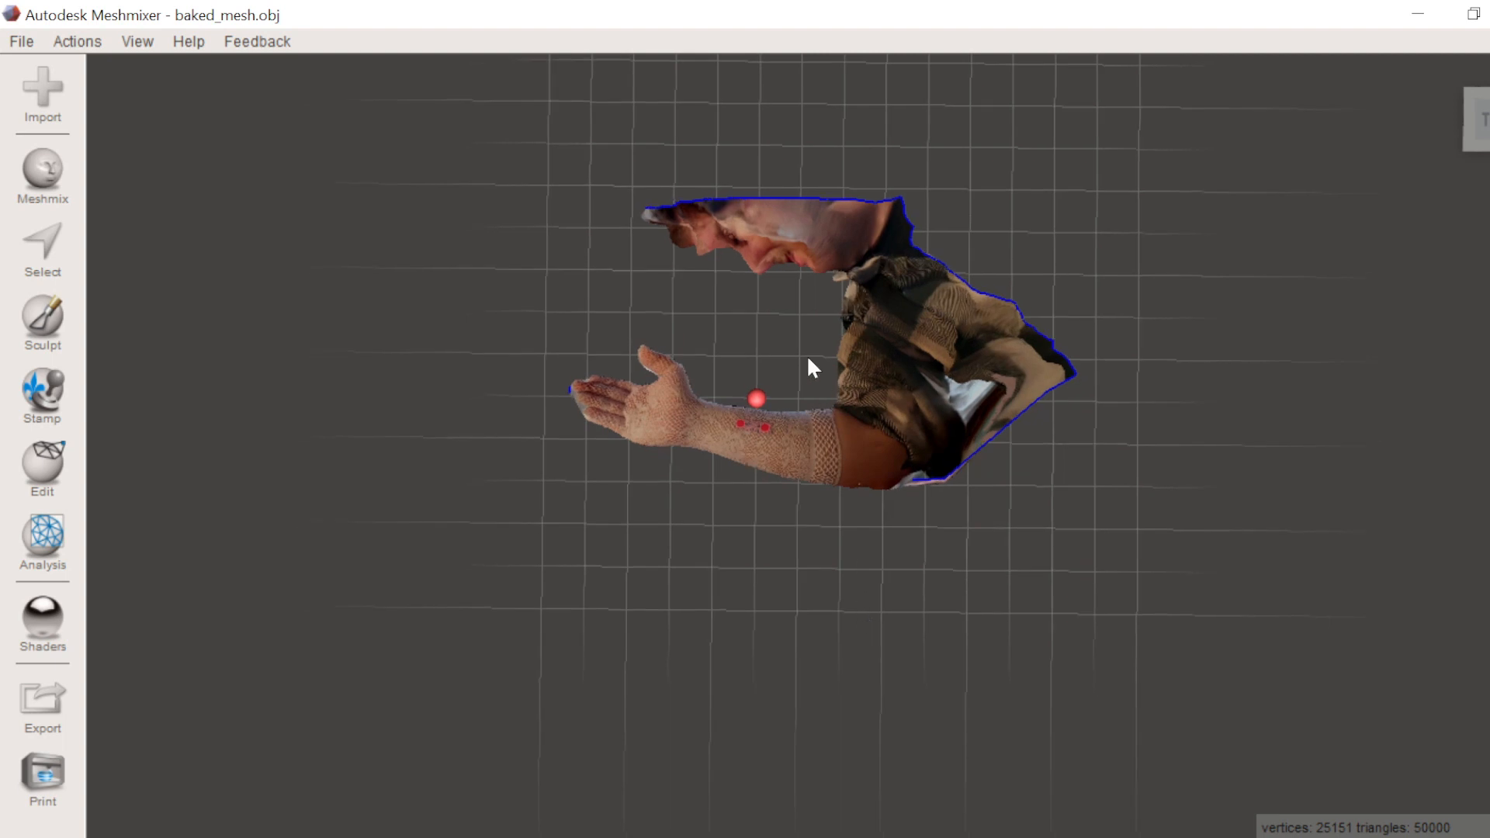
scroll(815, 416, up, 3)
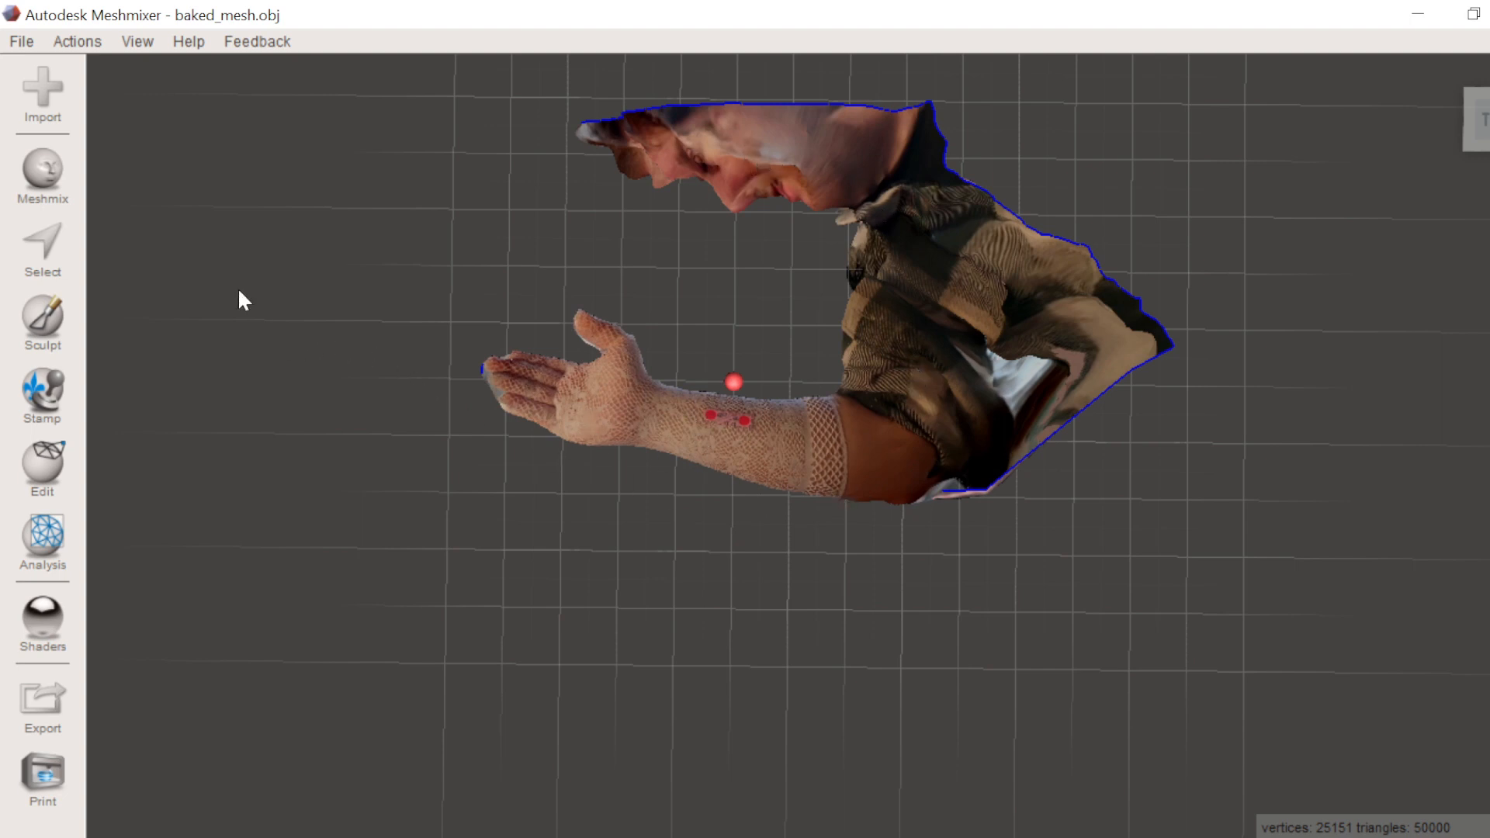
click(62, 260)
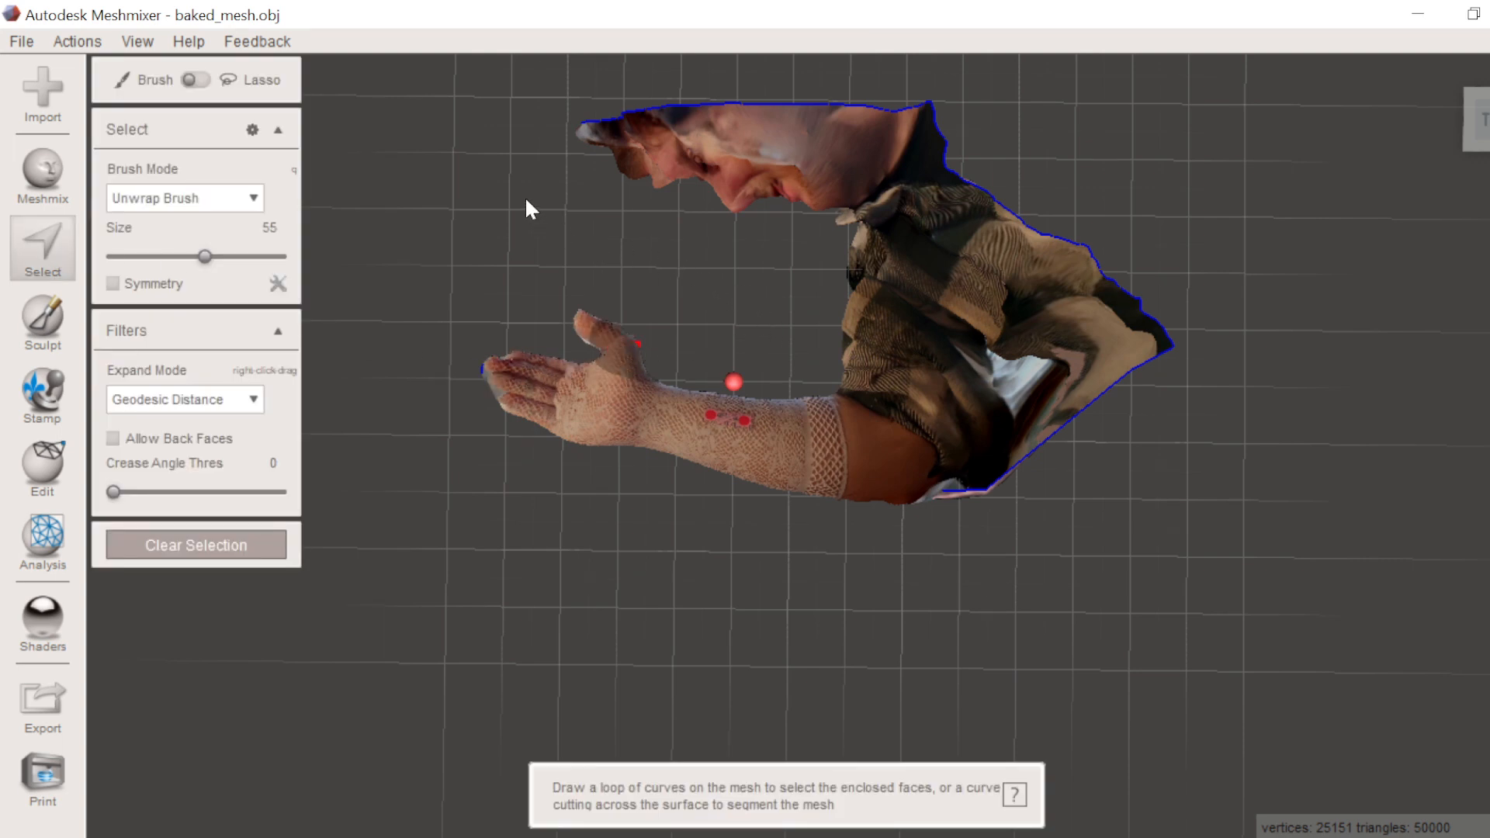
drag(738, 282, 746, 292)
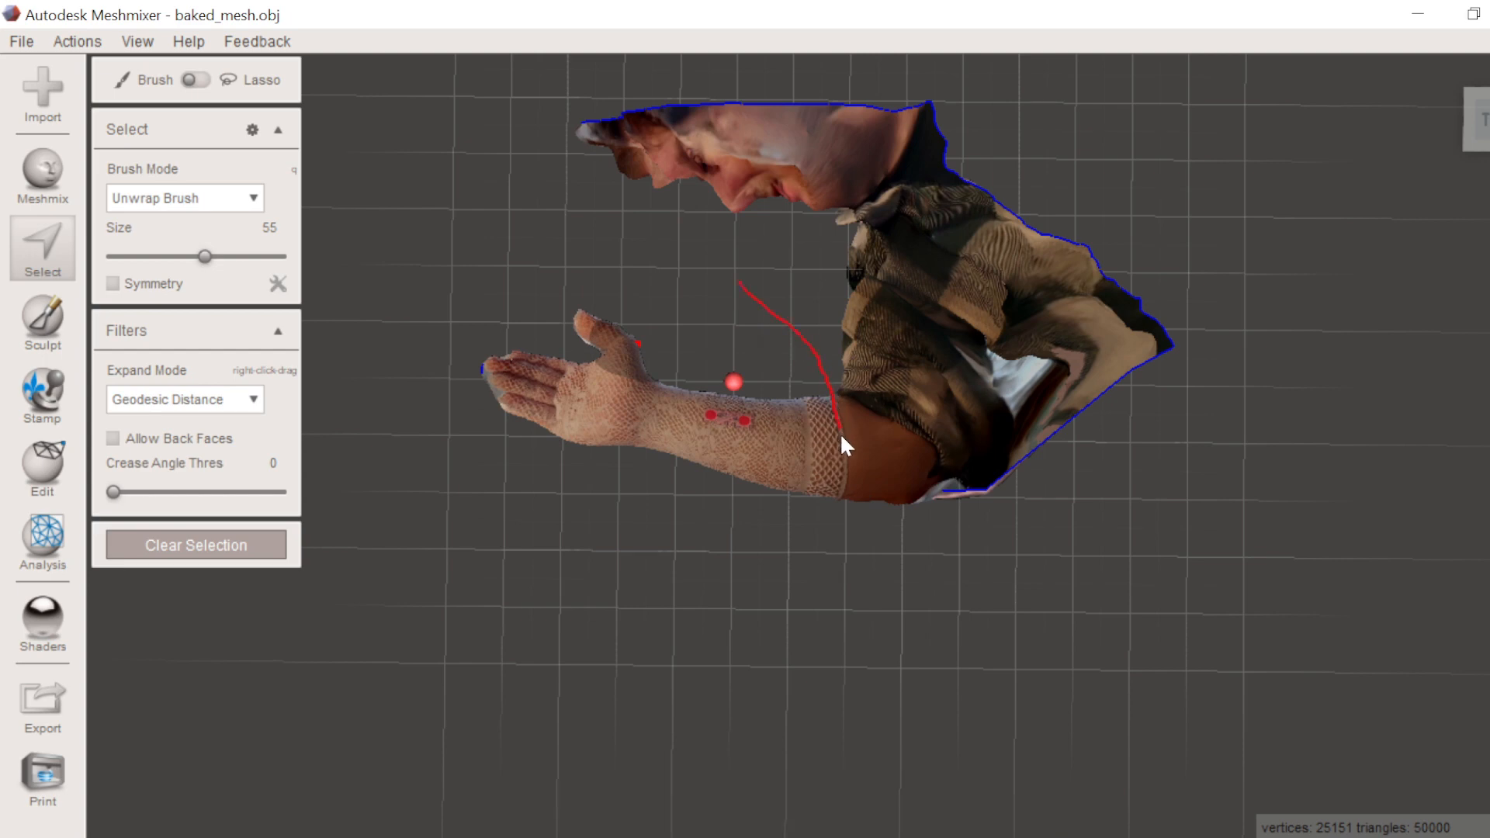
drag(879, 588, 888, 613)
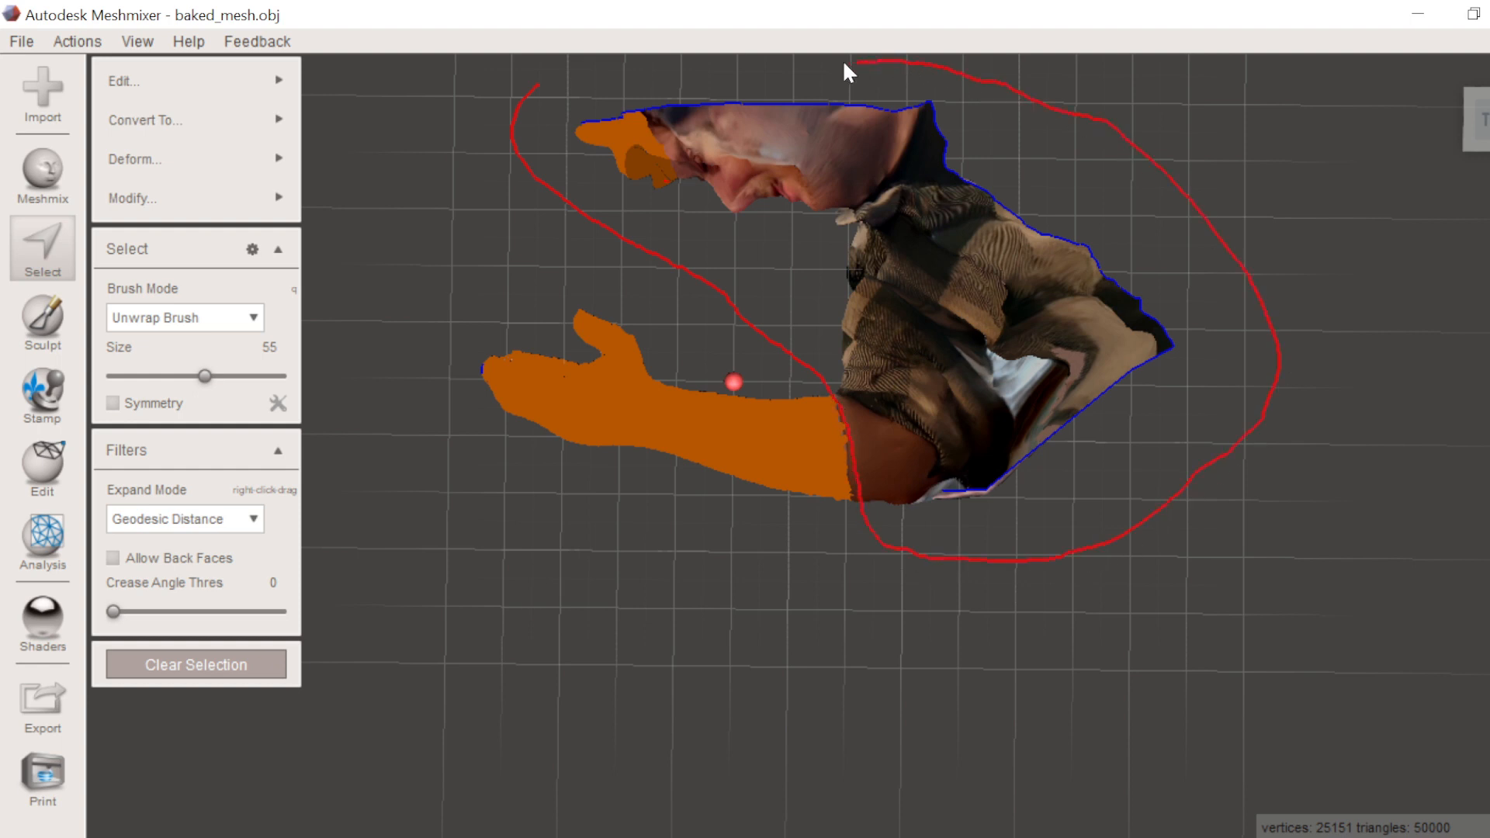
ctrl+drag(590, 66, 589, 66)
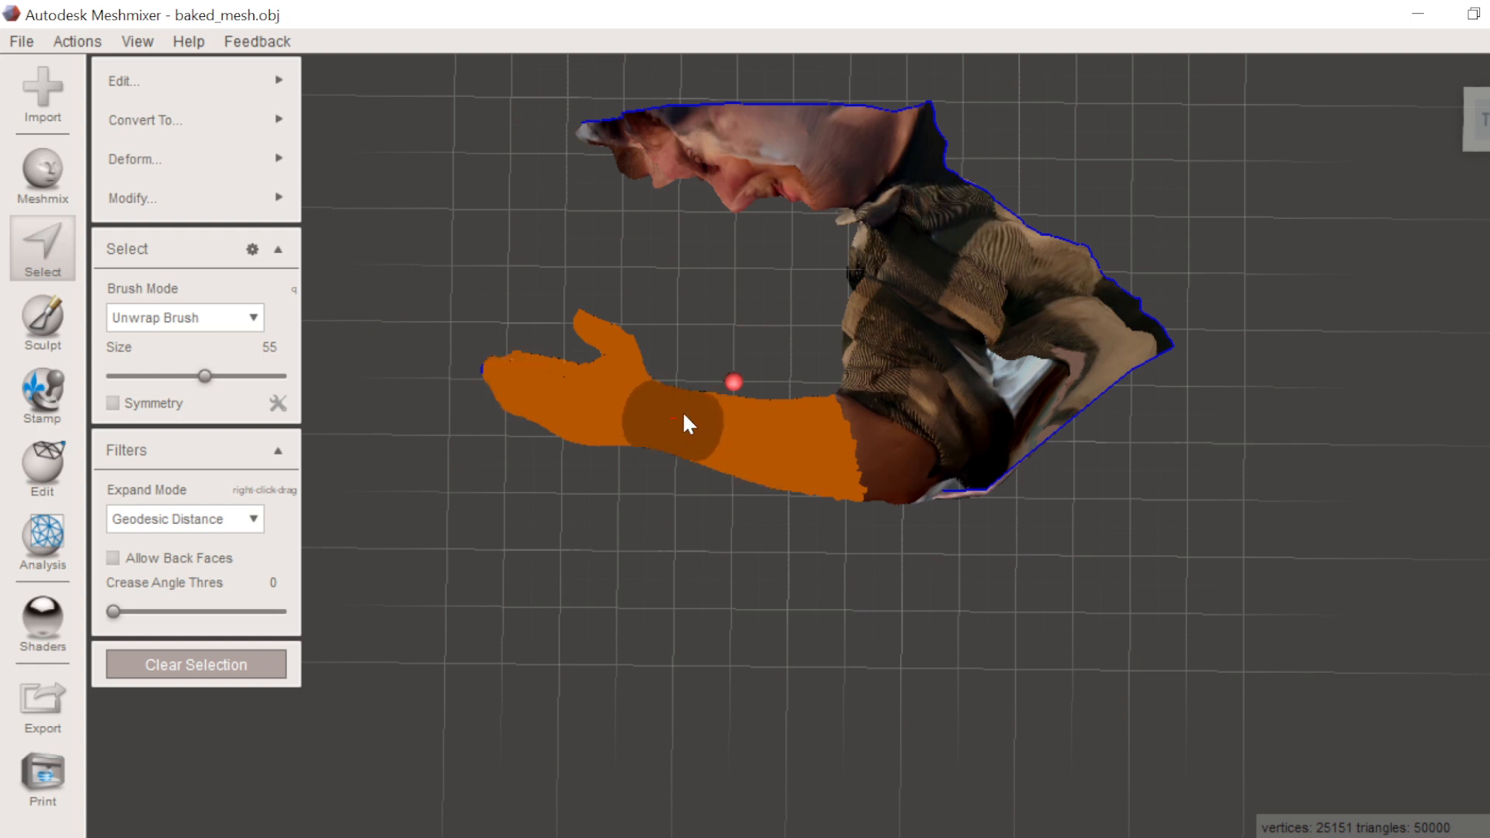
- Invert the selection and delete the head, torso and upper arm from the scan
mouse_move(268, 203)
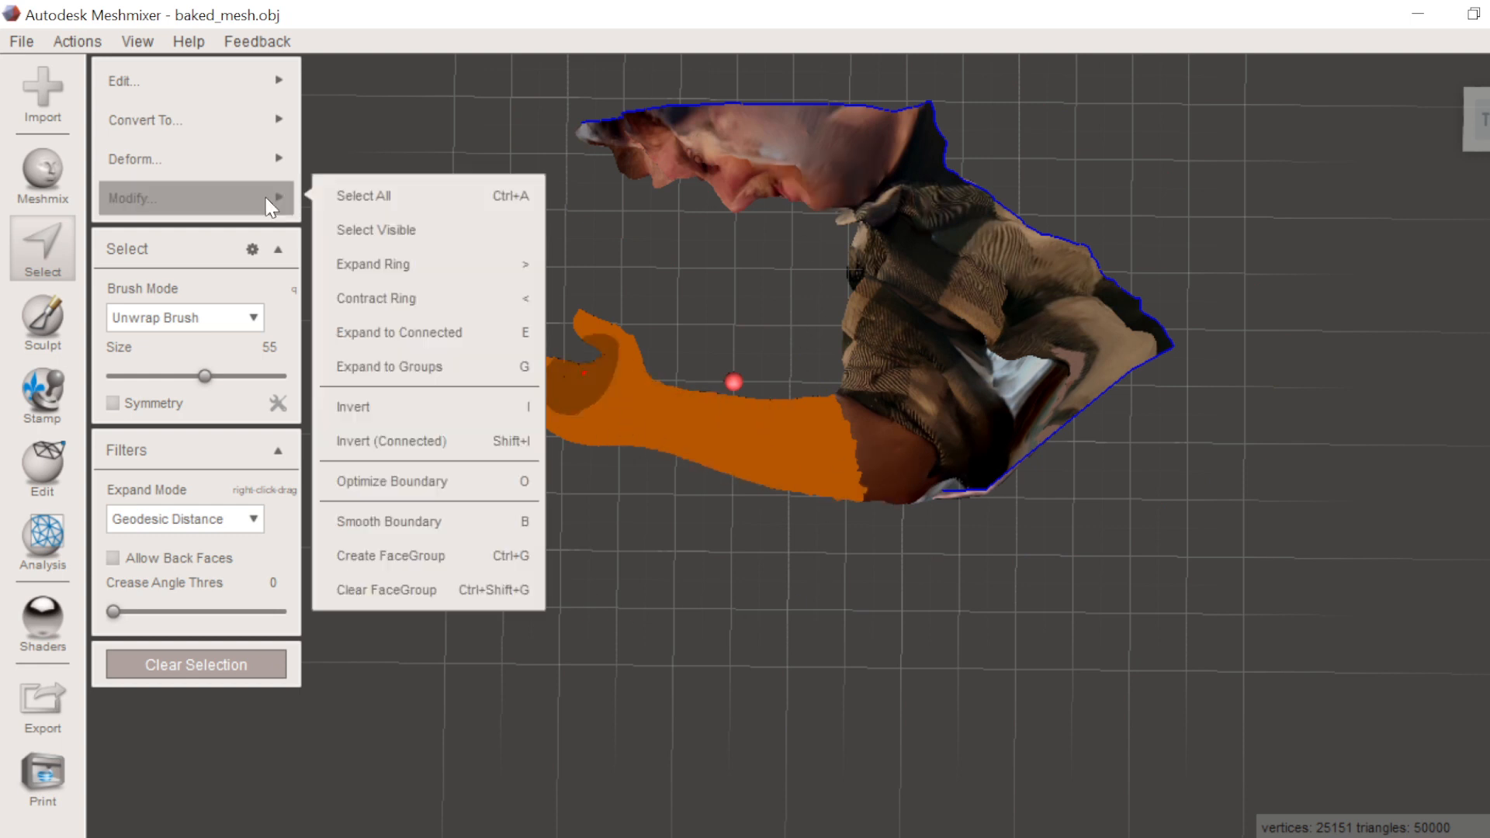
click(386, 406)
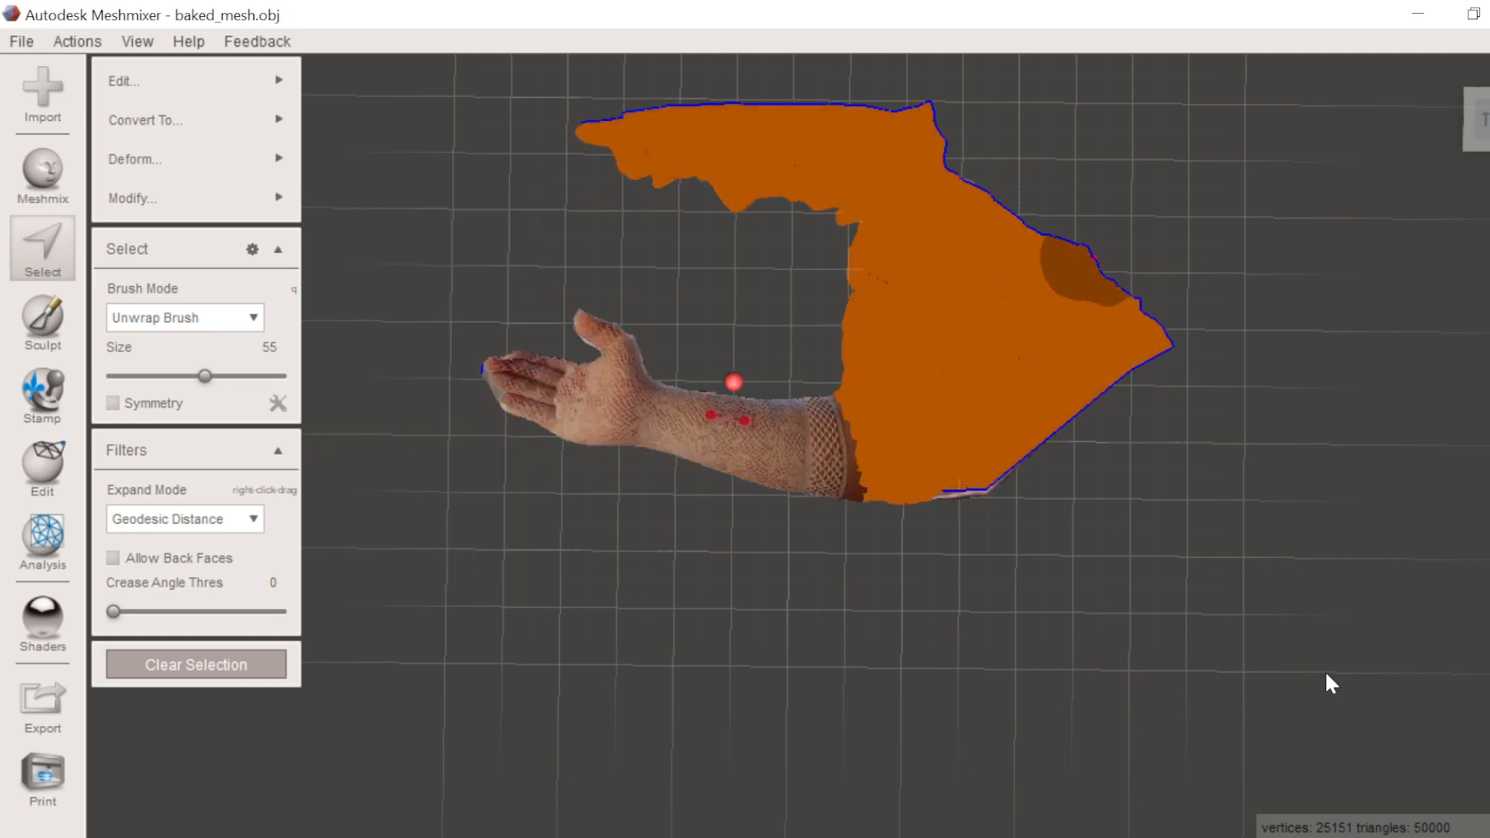
key(Delete)
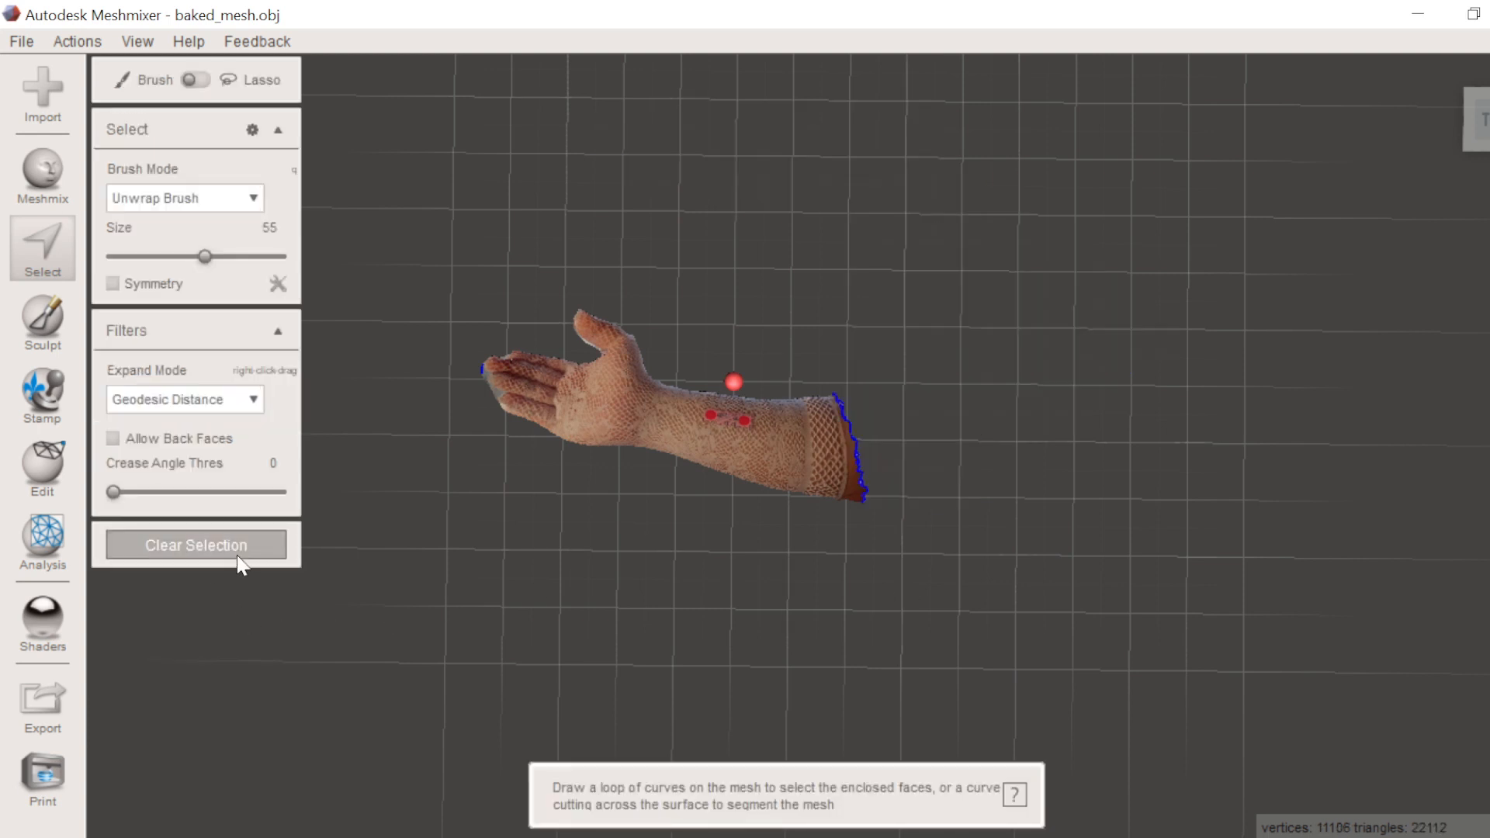
- Select the entire hand and forearm mesh and start the Smooth deformation, keeping the Shape Preserving smoothing type
right_drag(558, 565, 506, 486)
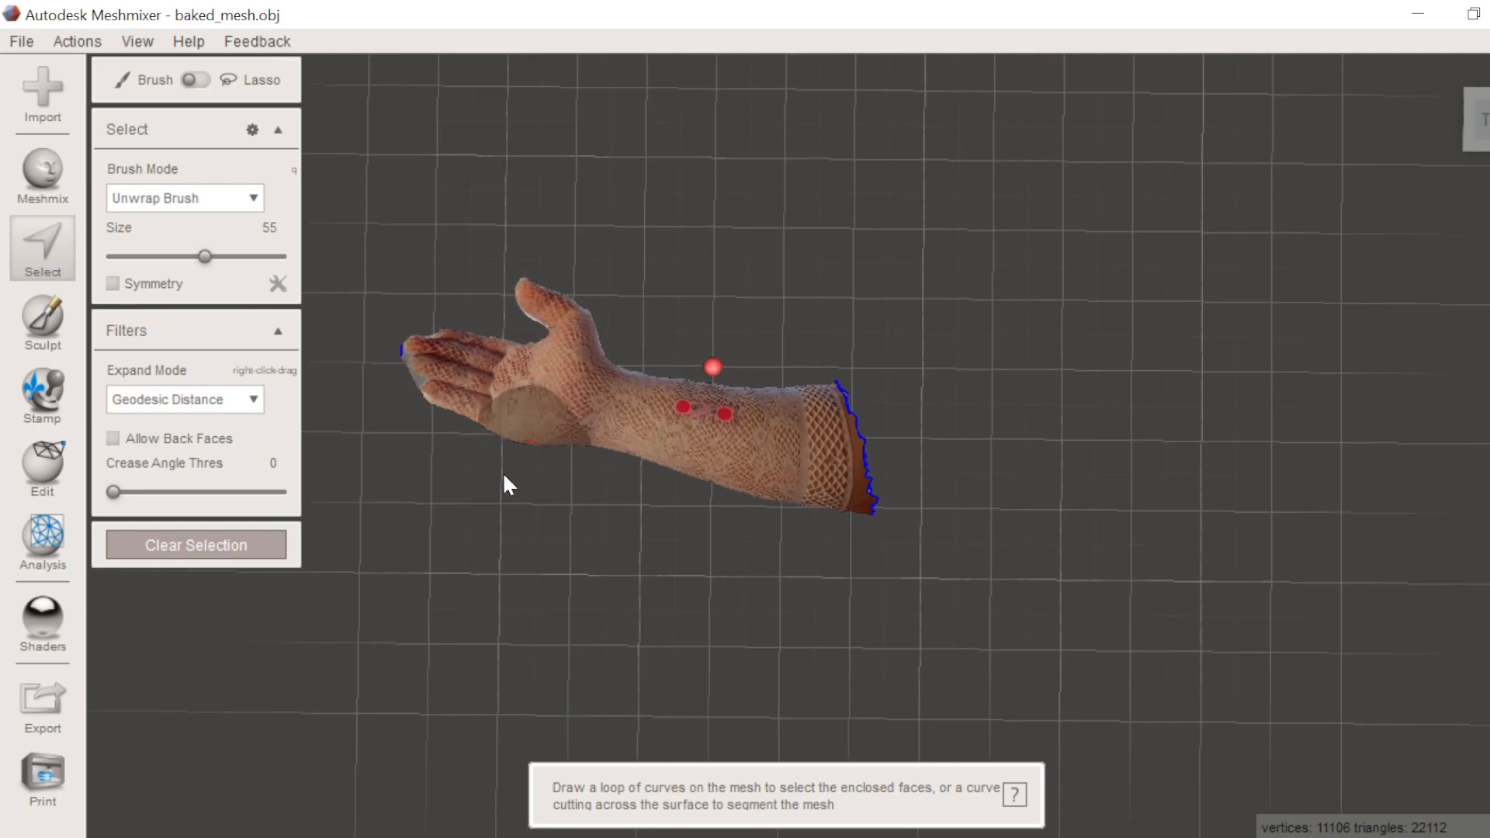
right_drag(626, 560, 761, 620)
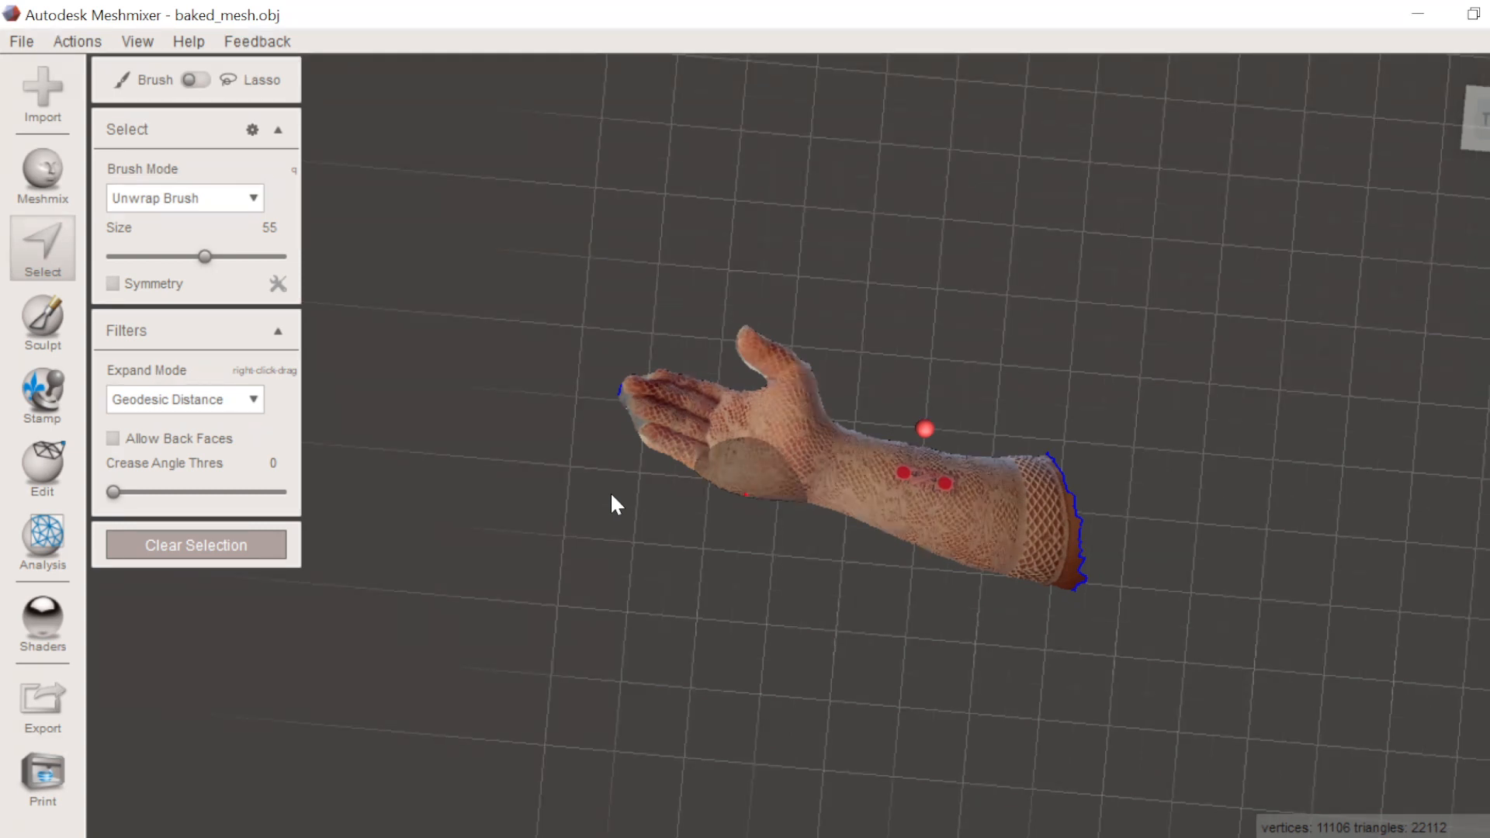
key(ctrl+a)
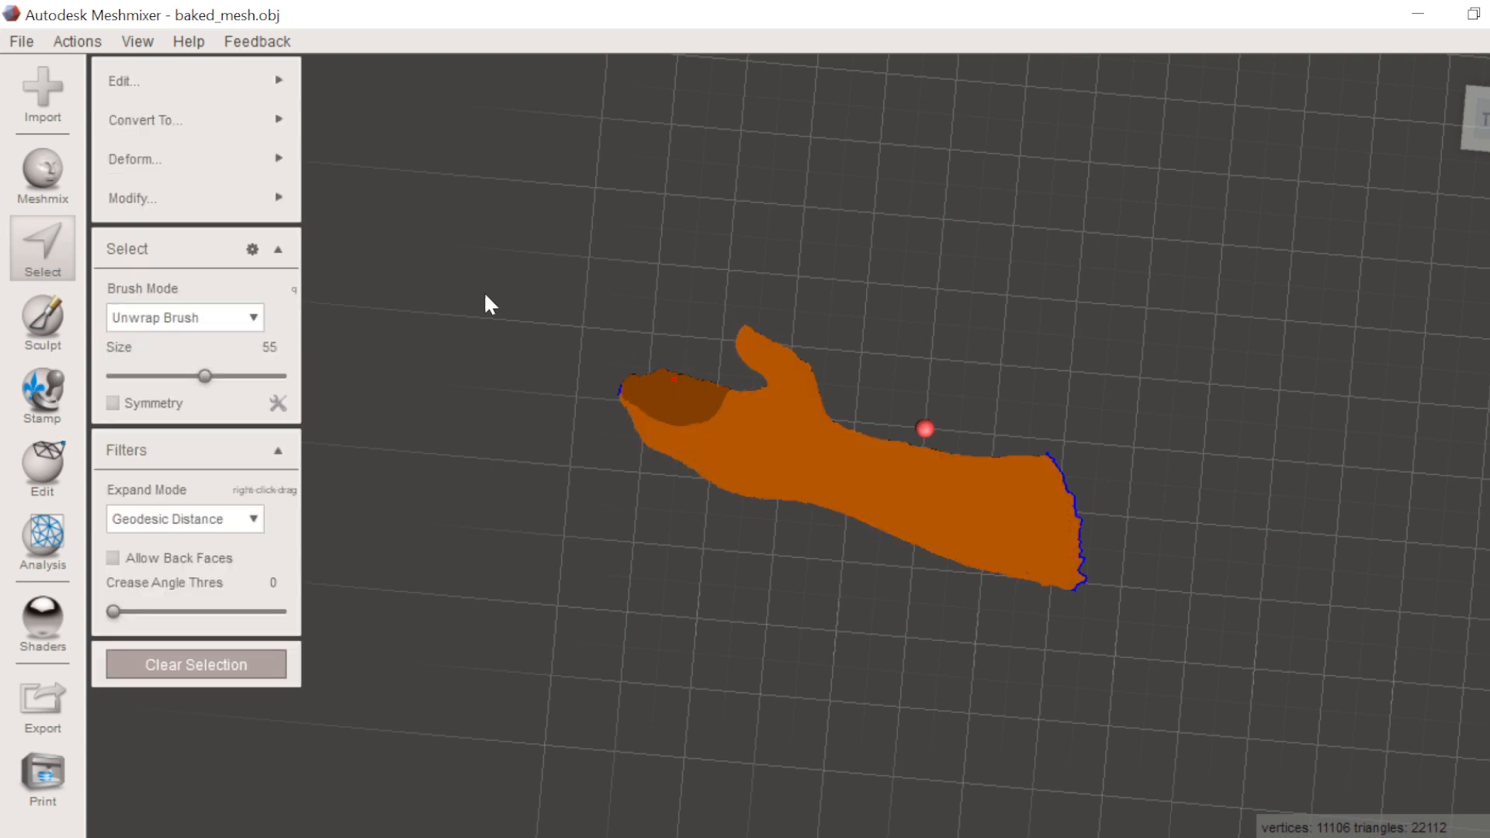
mouse_move(231, 169)
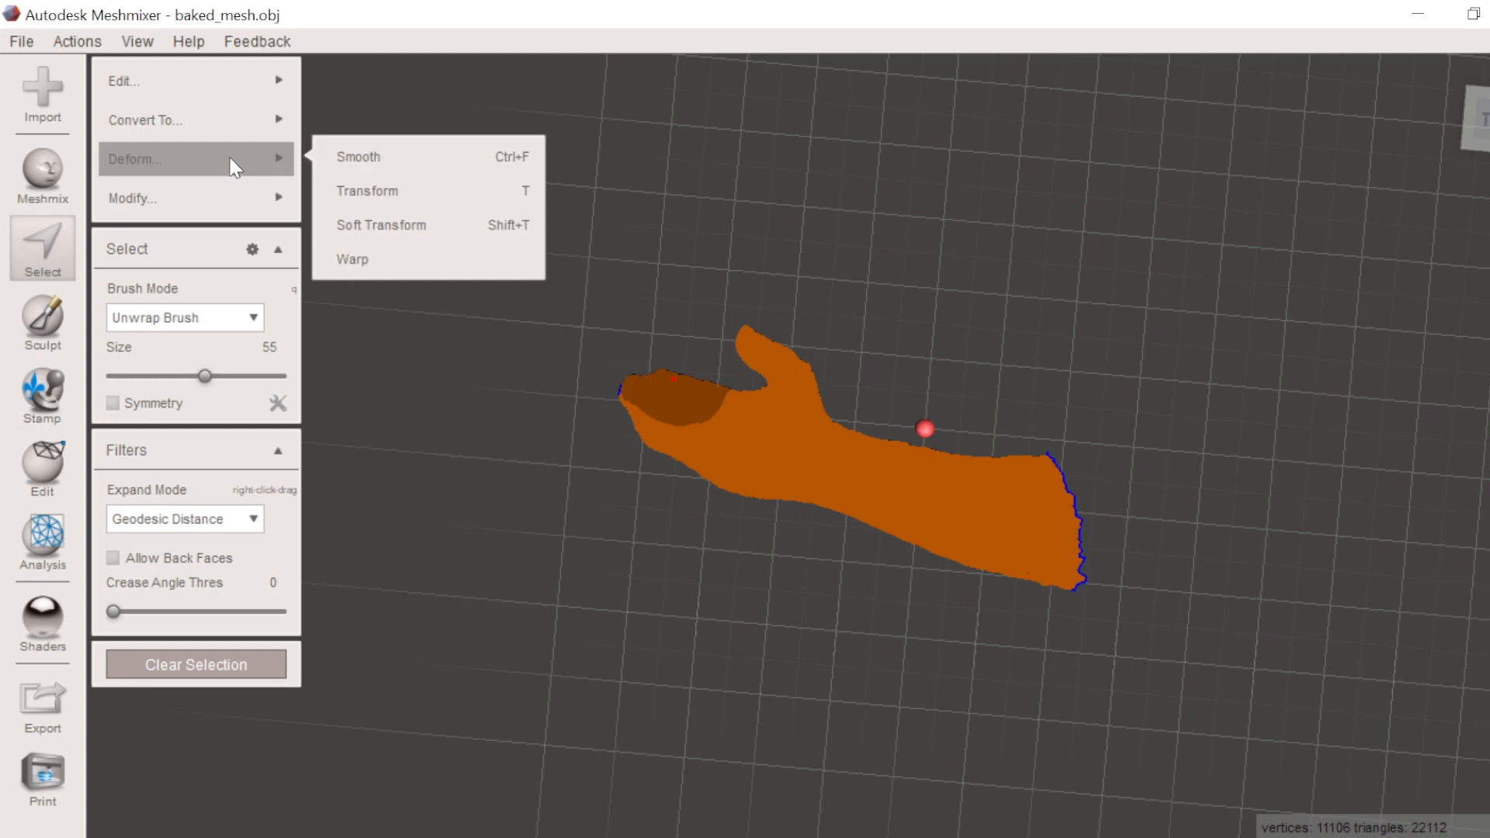
click(390, 172)
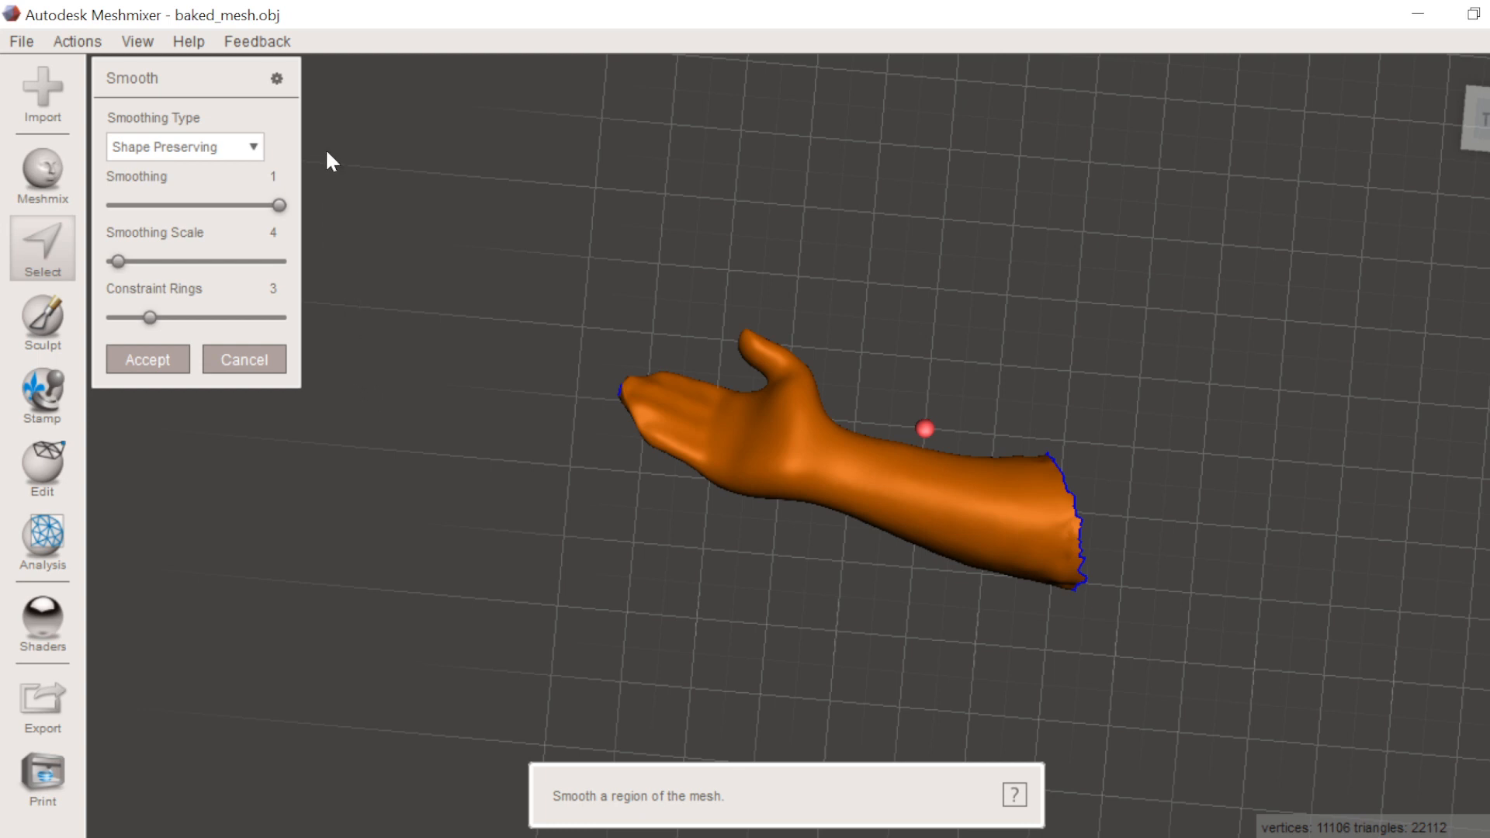
click(253, 147)
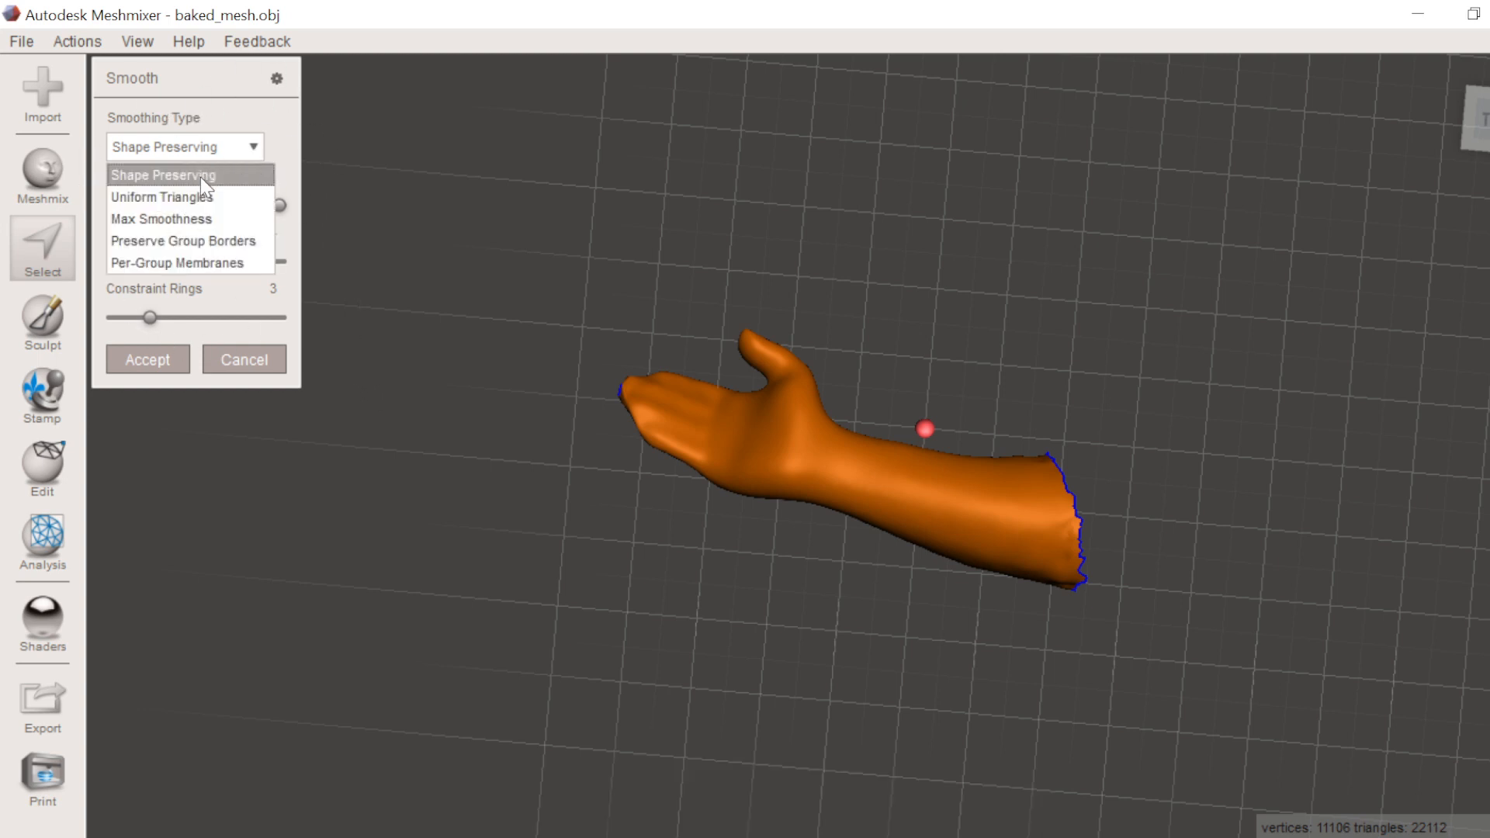
click(295, 149)
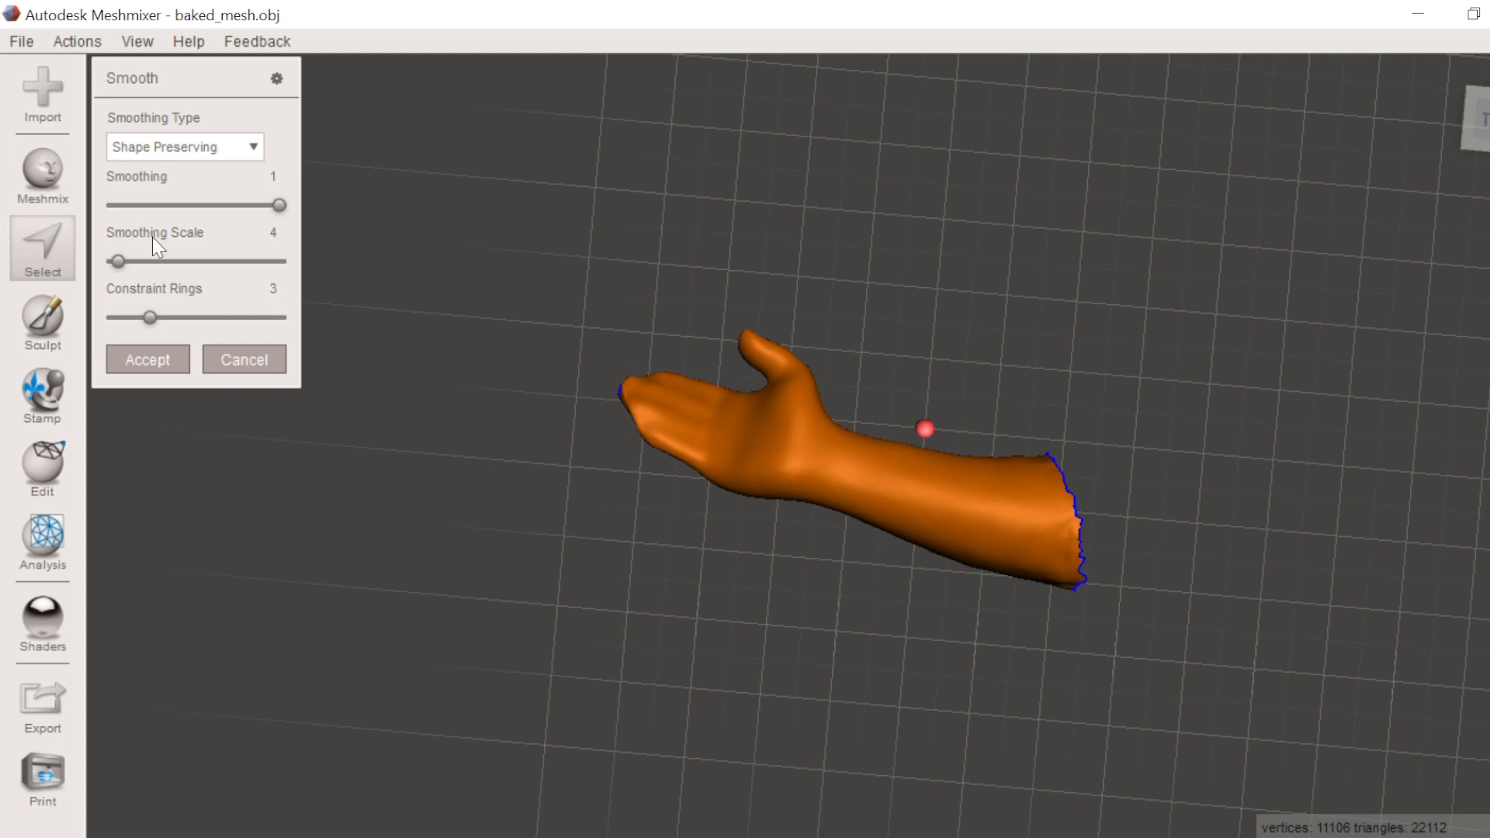
- Try smoothing scales of 0.01 and 1.5 on the hand and forearm to compare the surface detail
click(270, 235)
text(0.01)
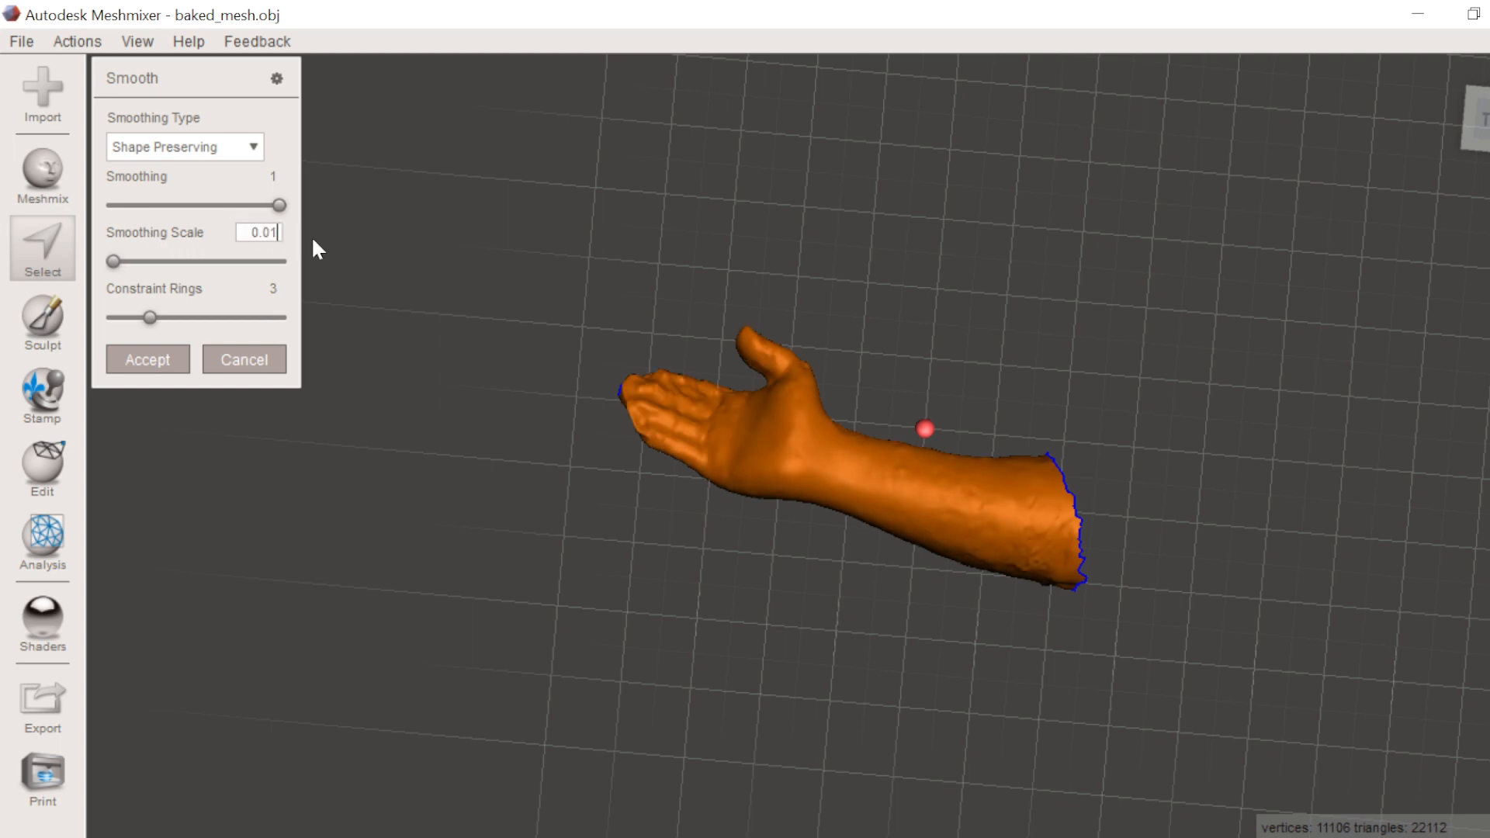
scroll(975, 458, up, 4)
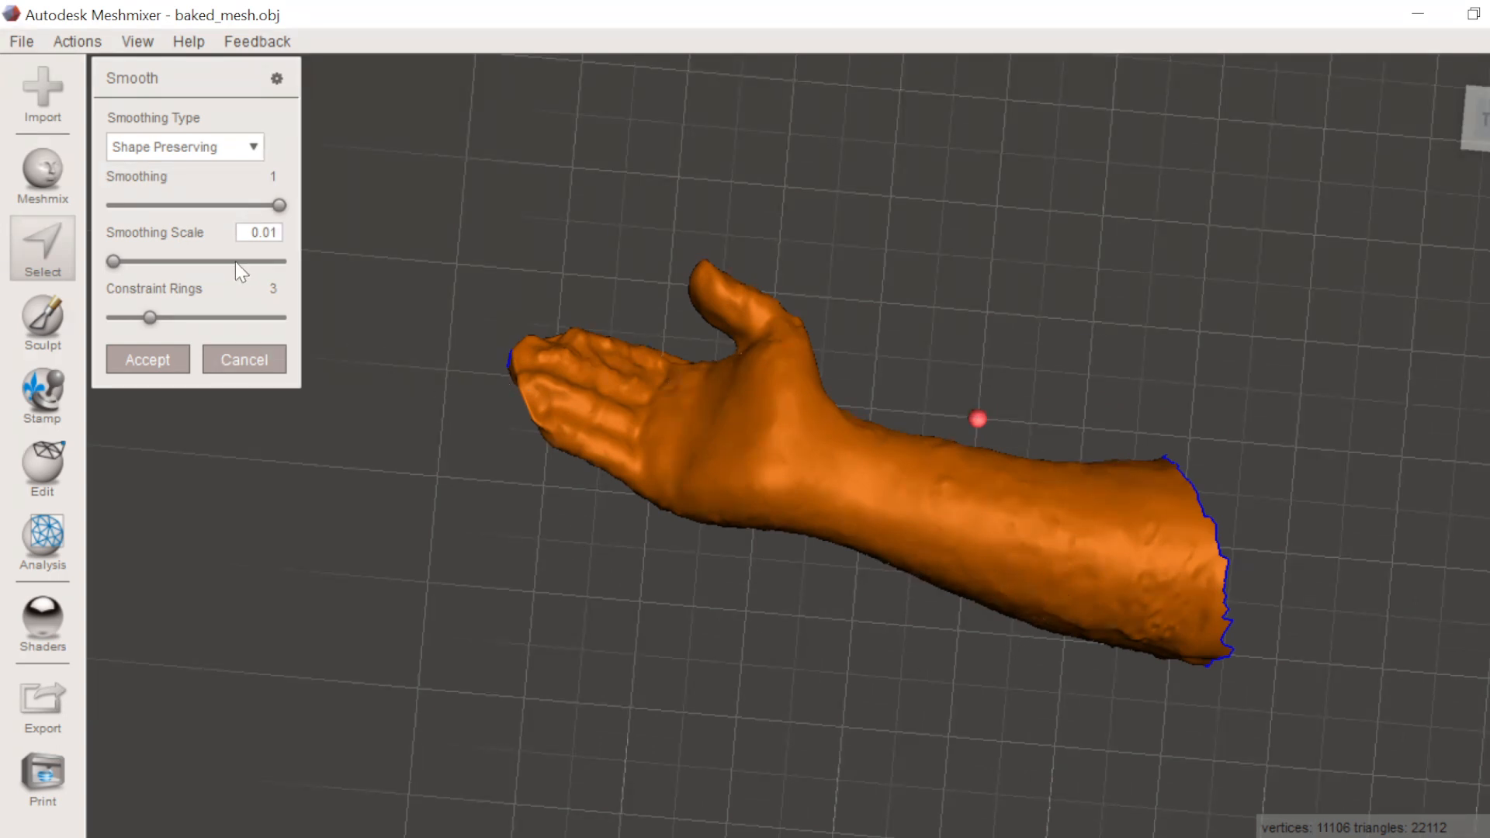
drag(248, 231, 311, 233)
text(1.5)
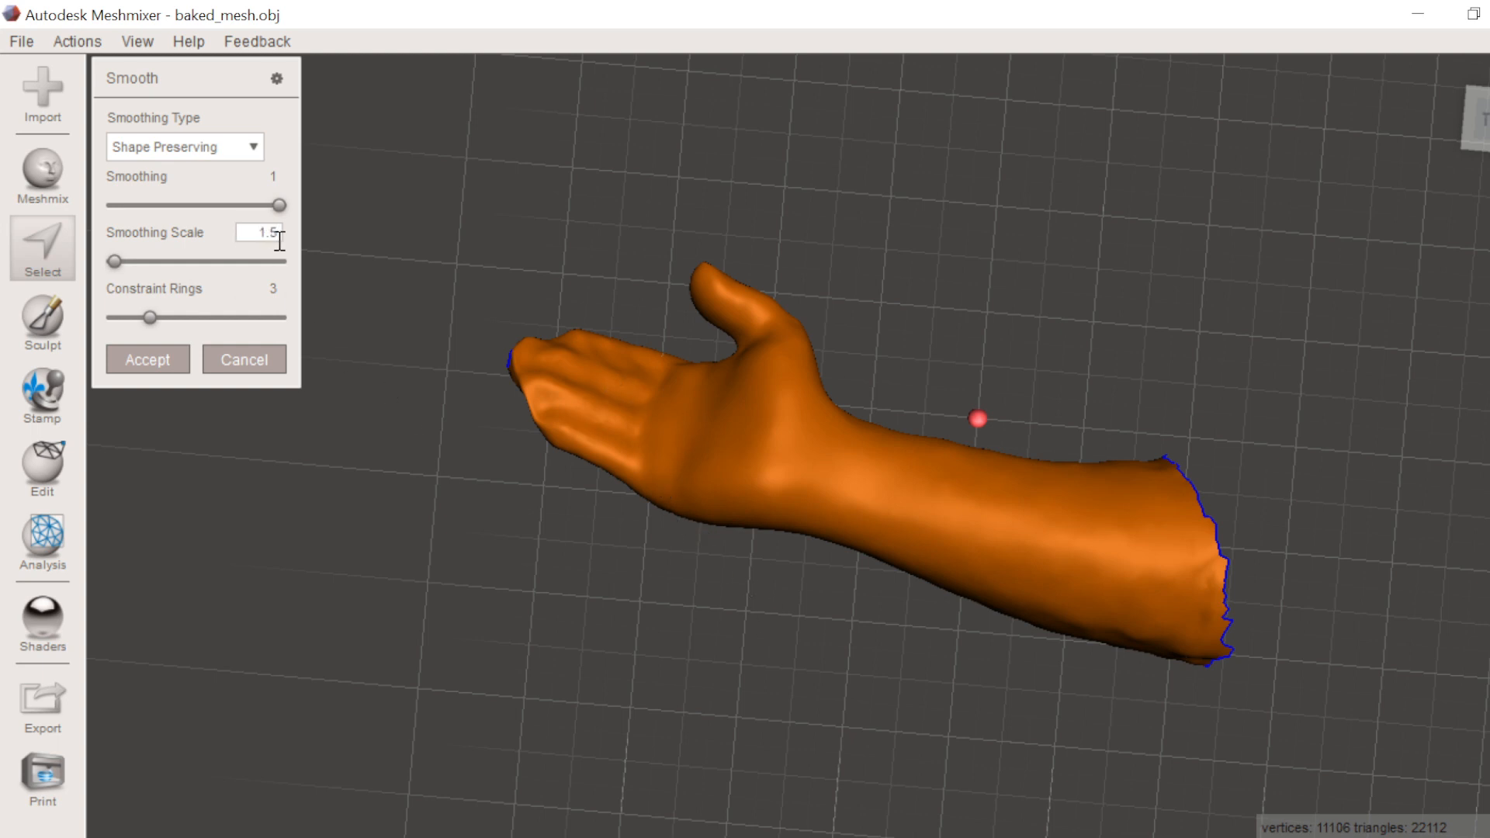
- Set the smoothing scale to 2, accept the smoothing of the arm and clear the selection
key(BackSpace)
key(BackSpace)
double_click(262, 233)
text(2)
click(177, 361)
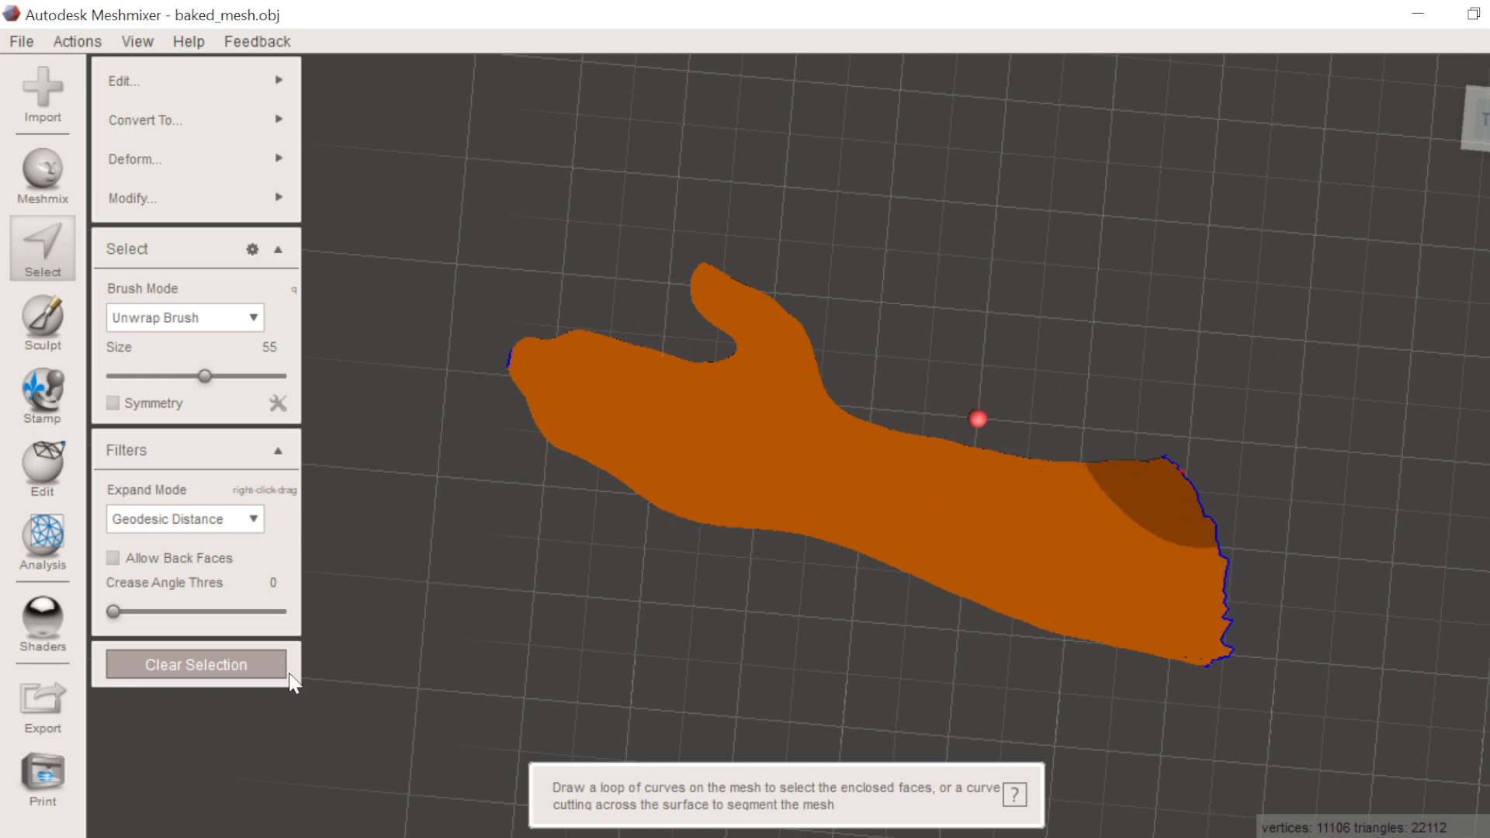
click(233, 665)
- Open the Units/Dimensions analysis for the smoothed hand and forearm
right_drag(930, 702, 860, 552)
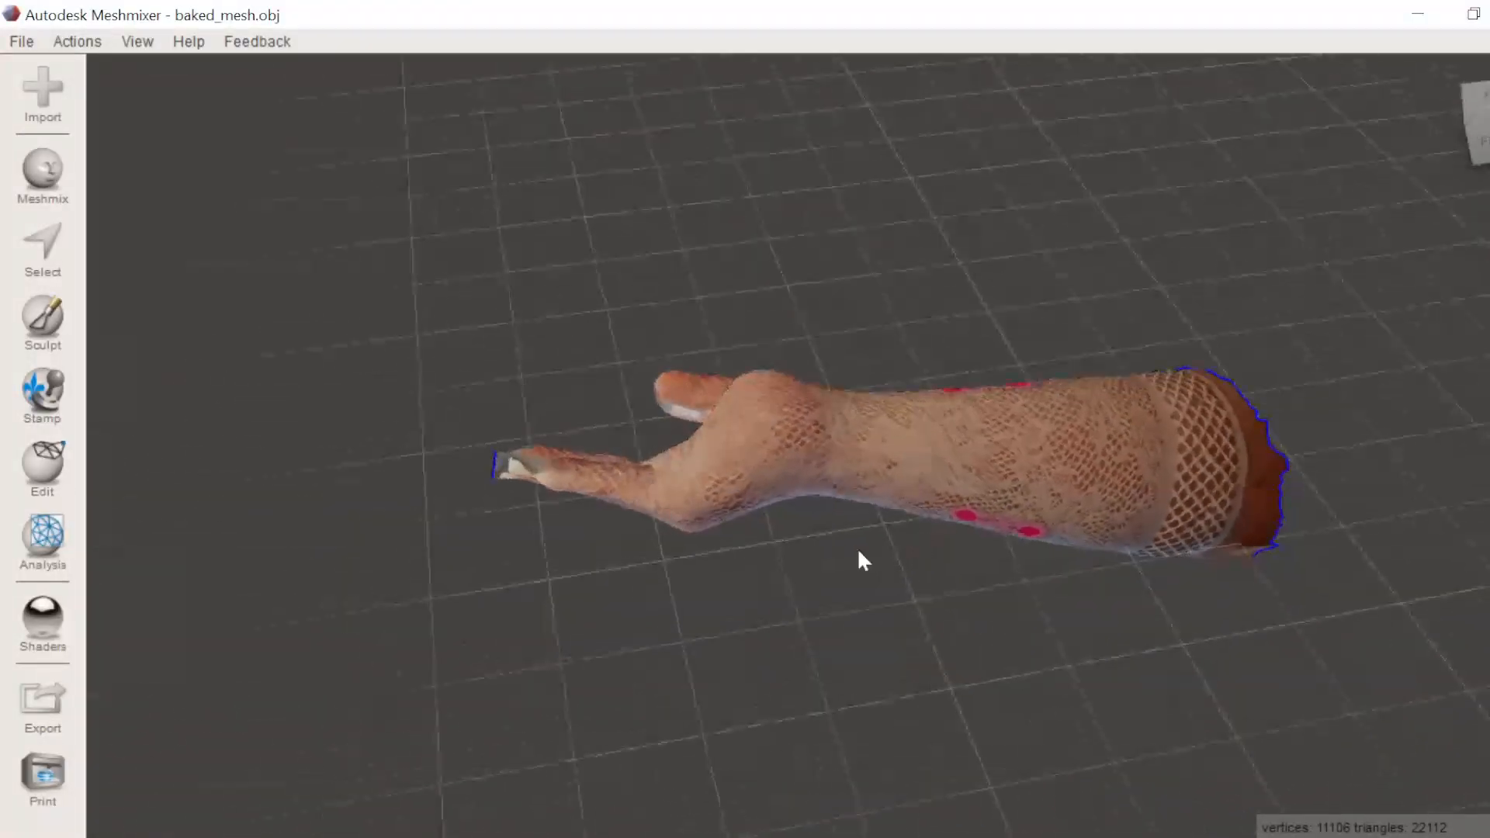
click(46, 534)
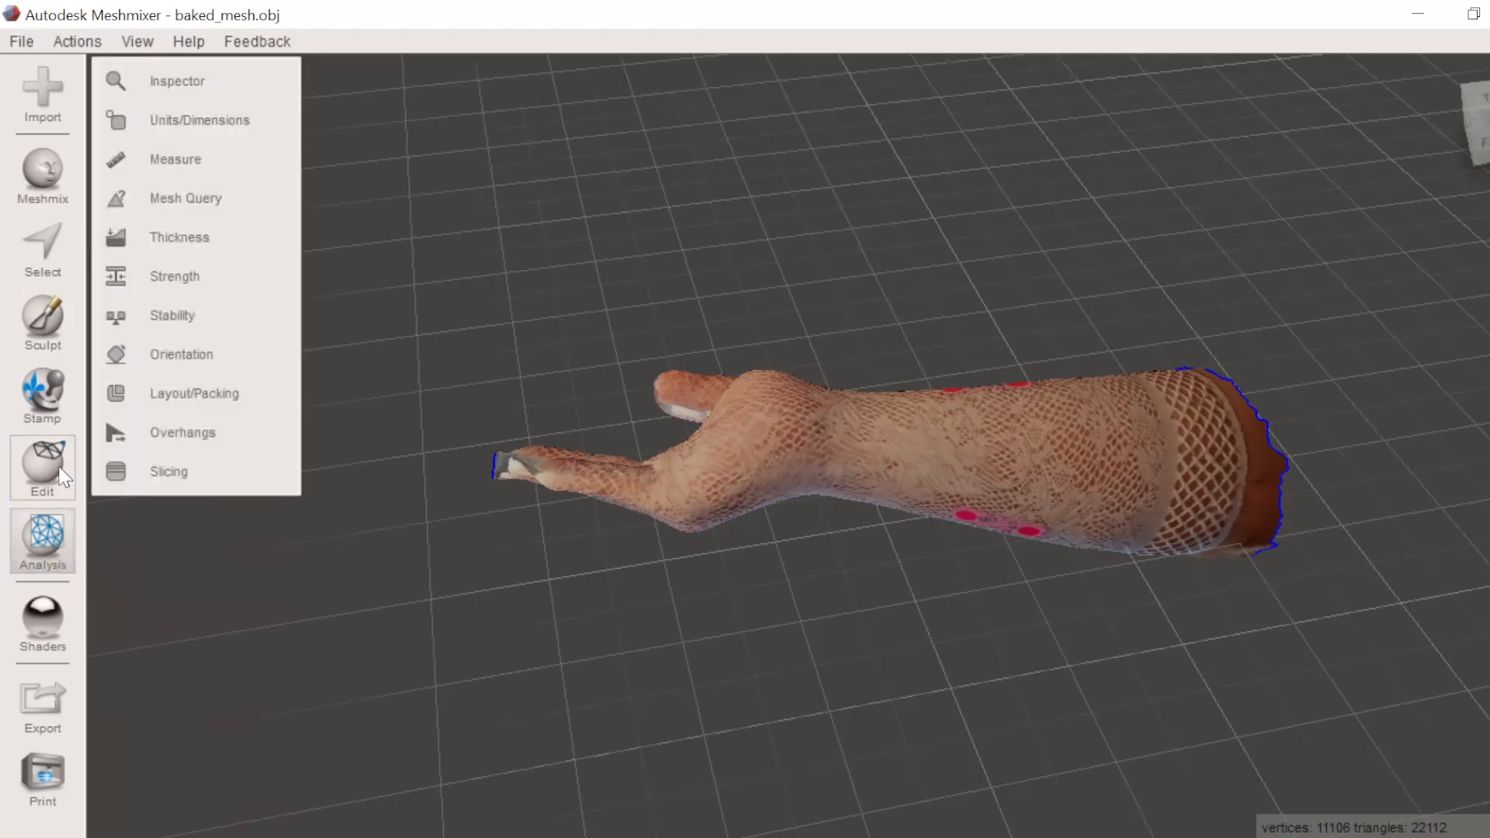
click(232, 118)
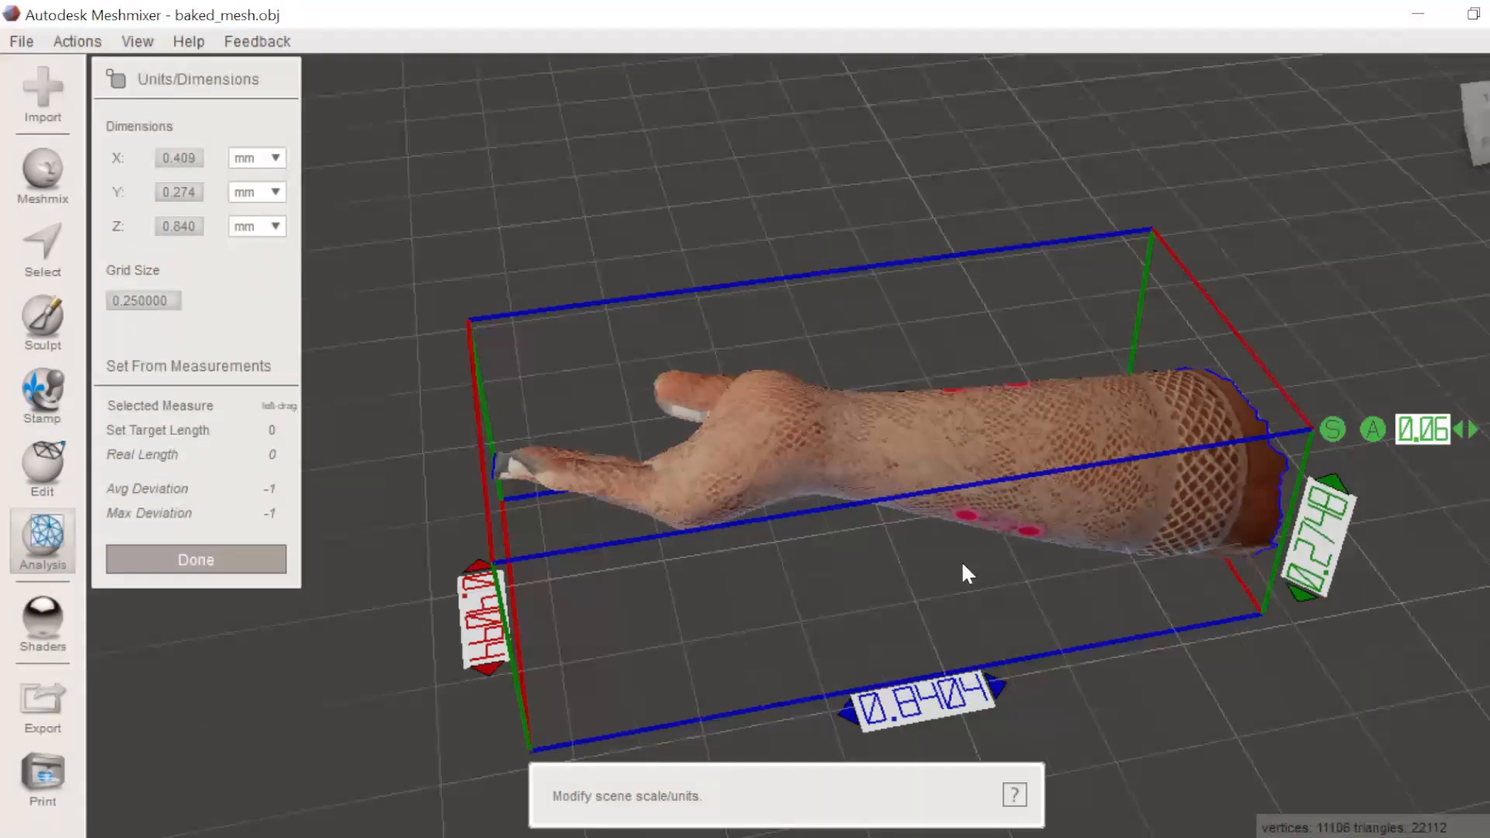
- Examine the reference markers on the forearm and inspect the gap between the two red dots up close
right_drag(1187, 602, 1486, 512)
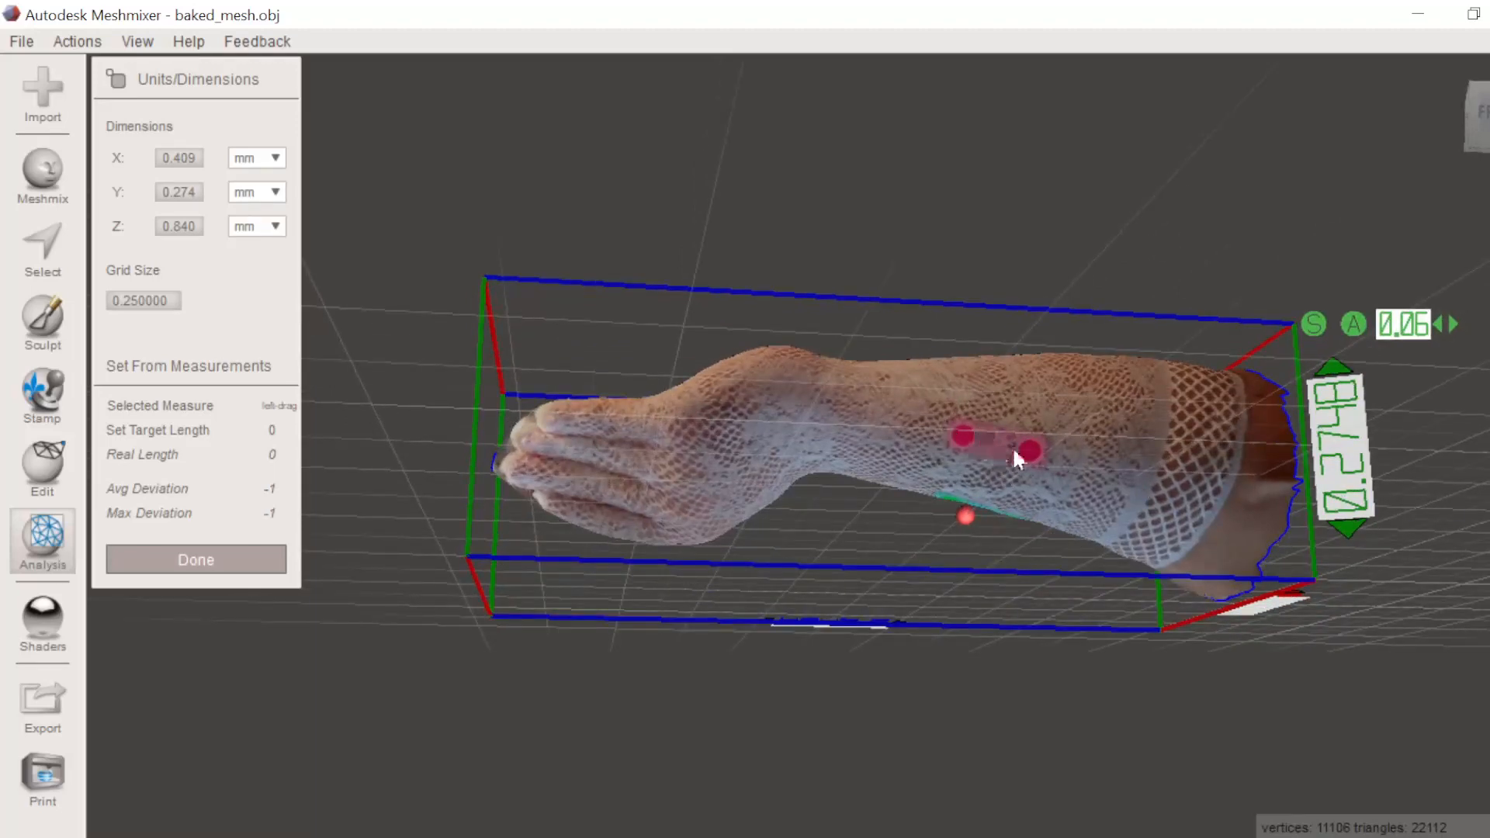
right_drag(1417, 530, 929, 729)
mouse_move(775, 515)
right_down()
mouse_move(812, 515)
mouse_move(751, 501)
right_up()
scroll(771, 497, up, 6)
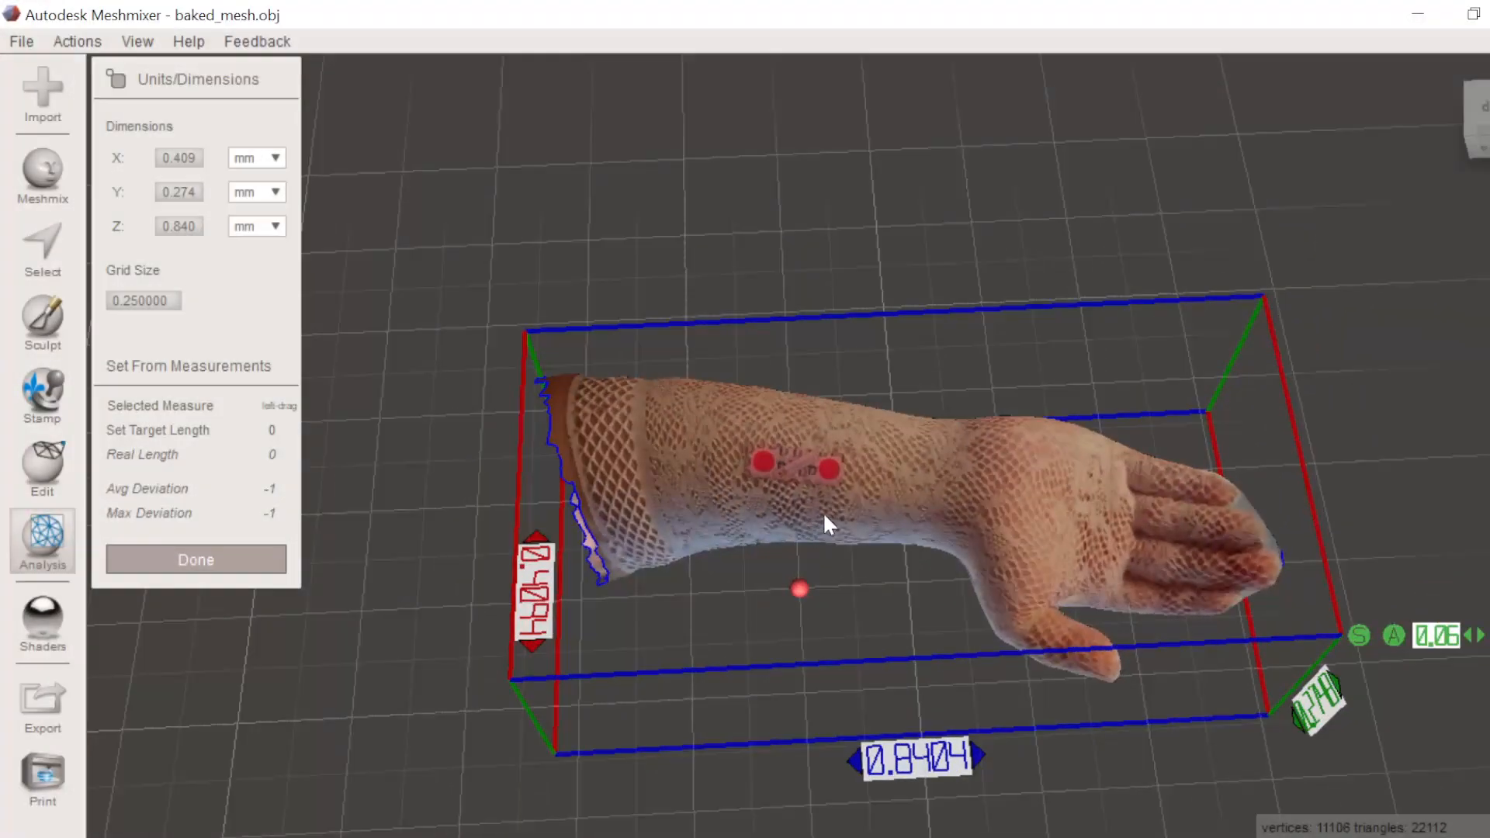
scroll(796, 500, up, 8)
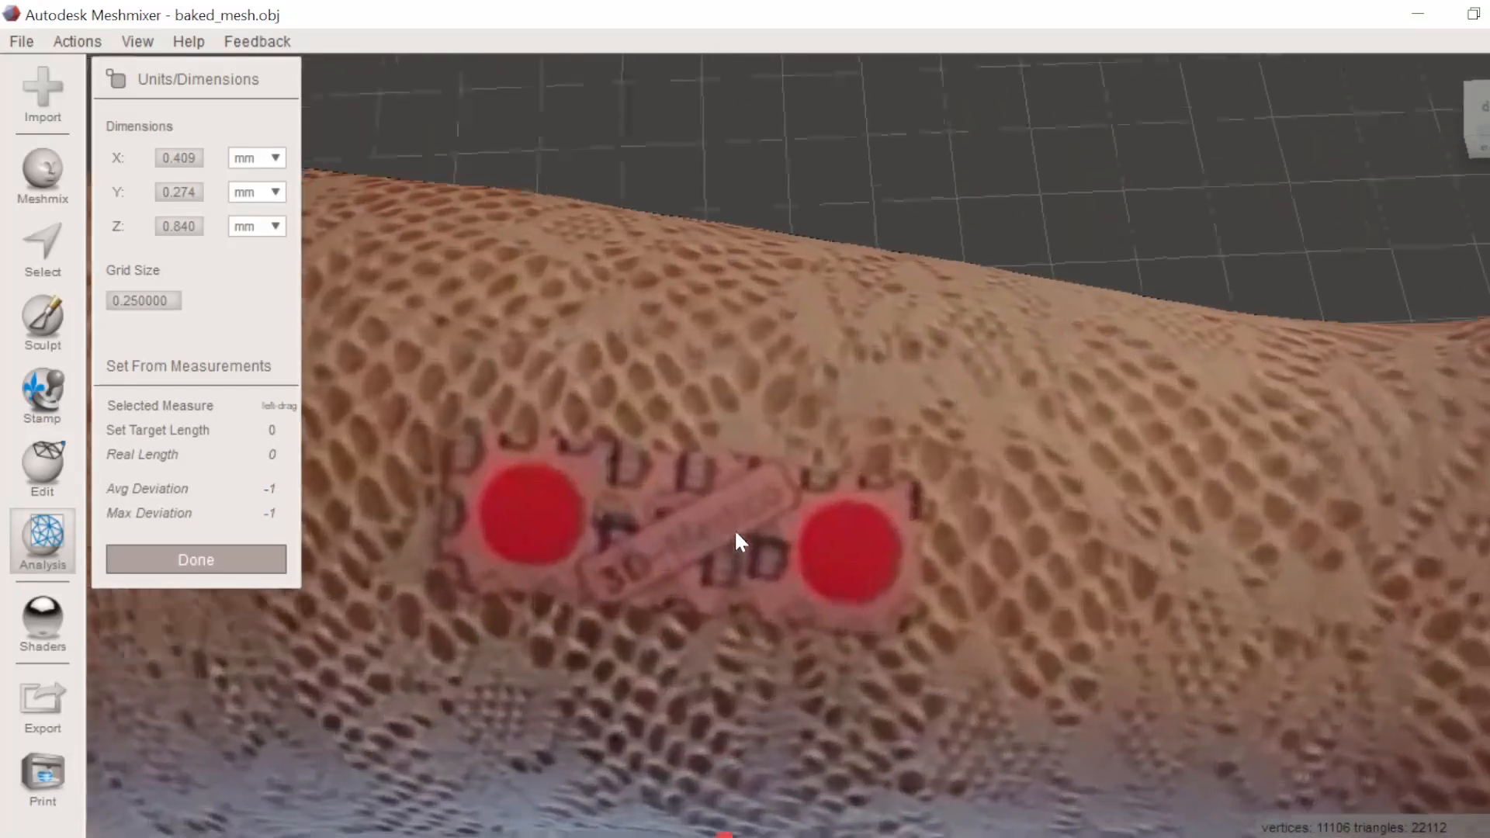
middle_drag(734, 528, 1006, 458)
scroll(1005, 457, up, 8)
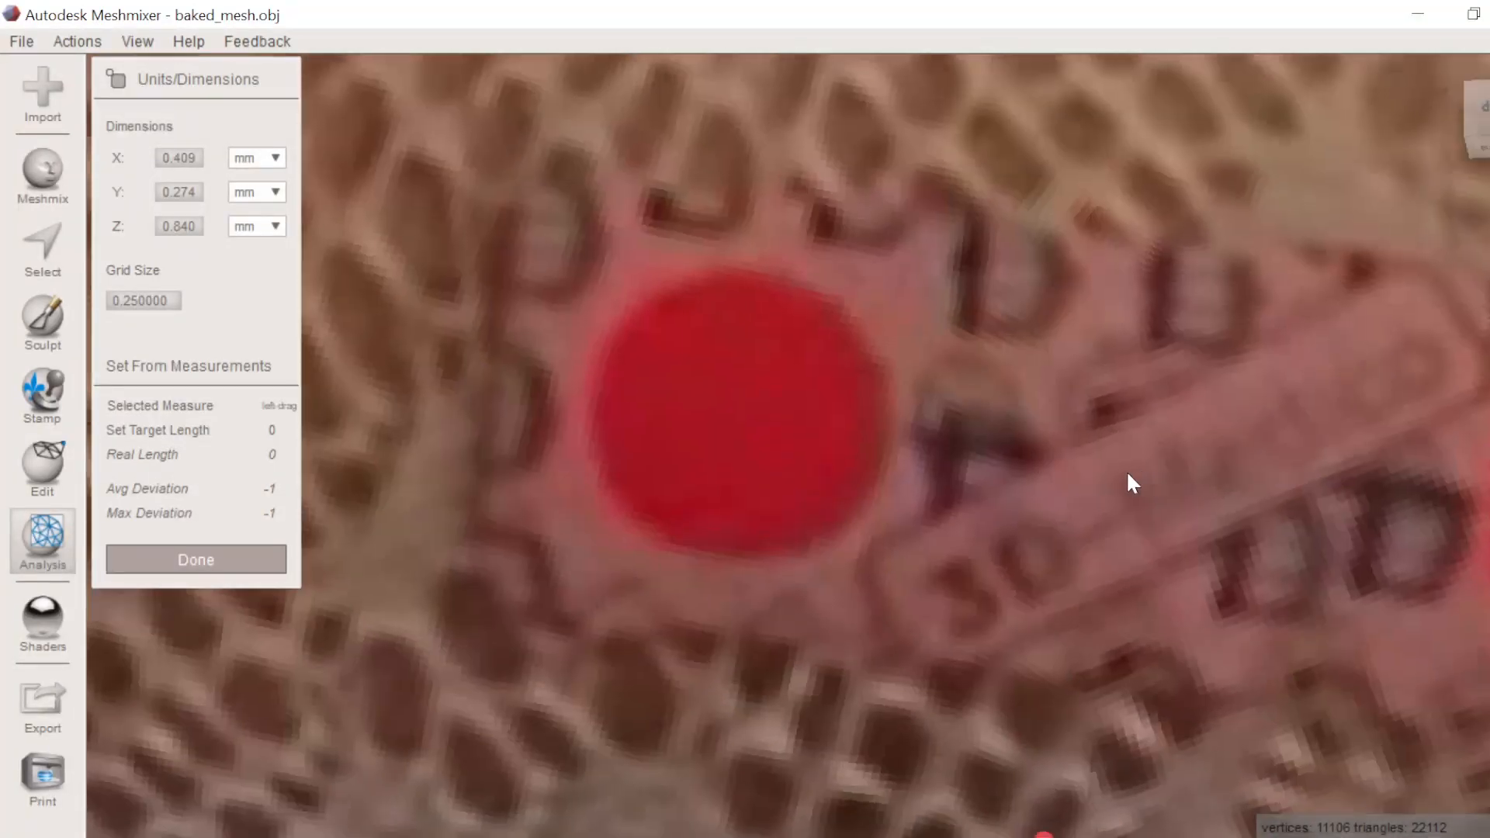
scroll(892, 481, down, 4)
scroll(901, 489, up, 6)
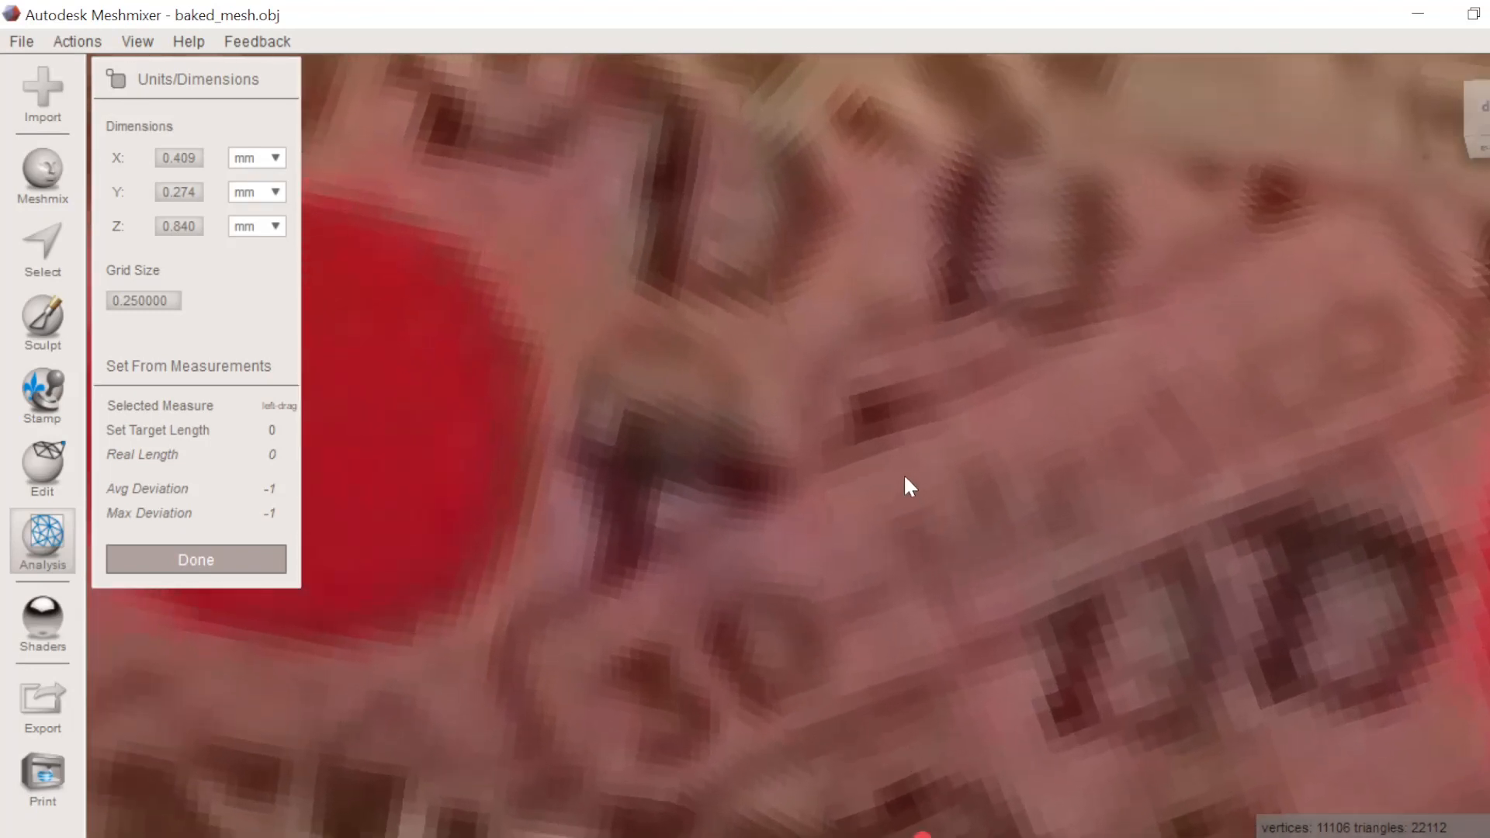
scroll(1011, 506, down, 3)
scroll(1032, 496, up, 4)
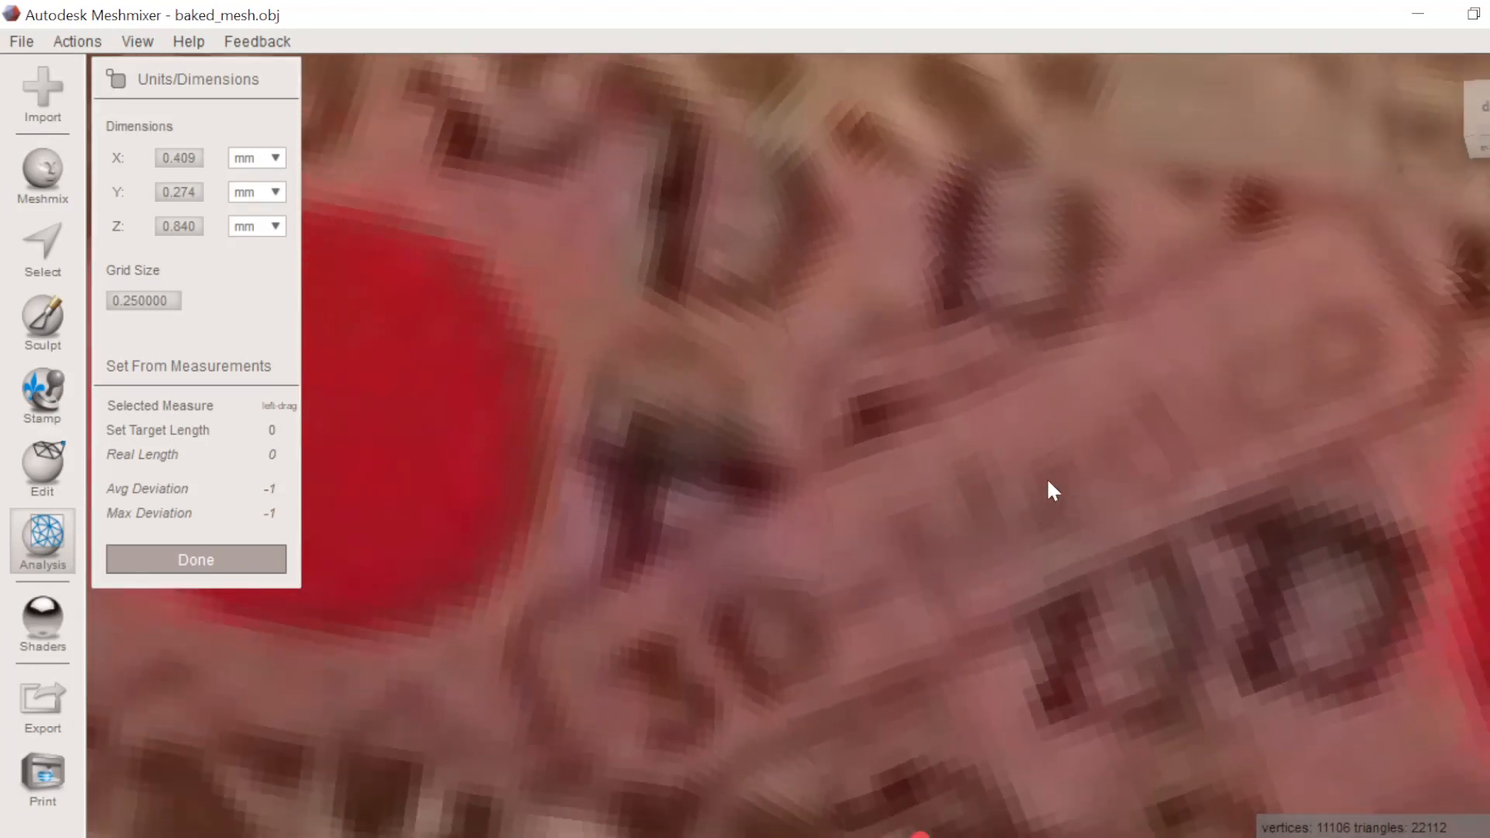
scroll(1050, 491, down, 3)
scroll(966, 458, up, 4)
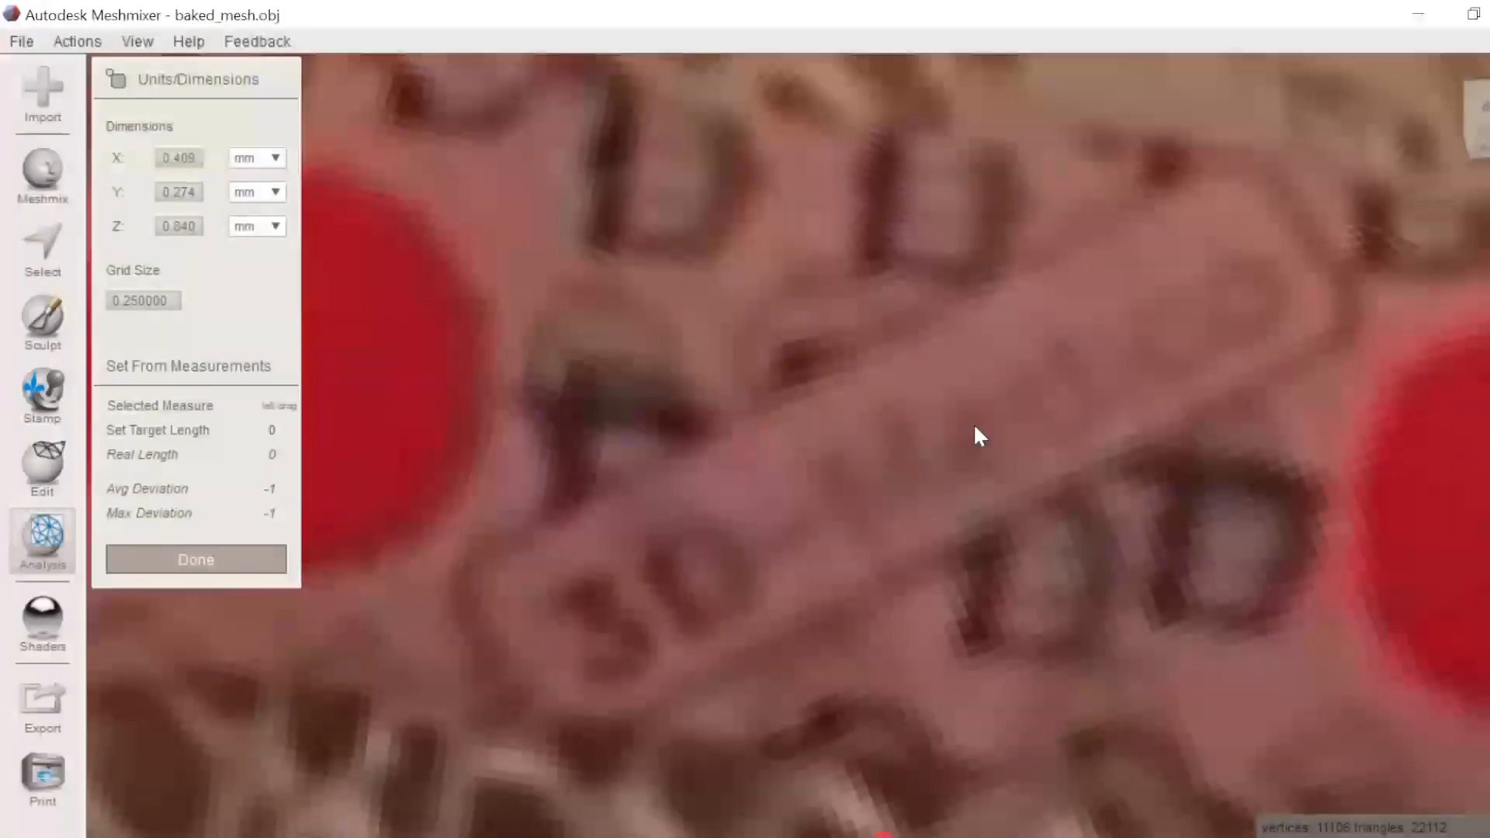
scroll(1009, 432, down, 3)
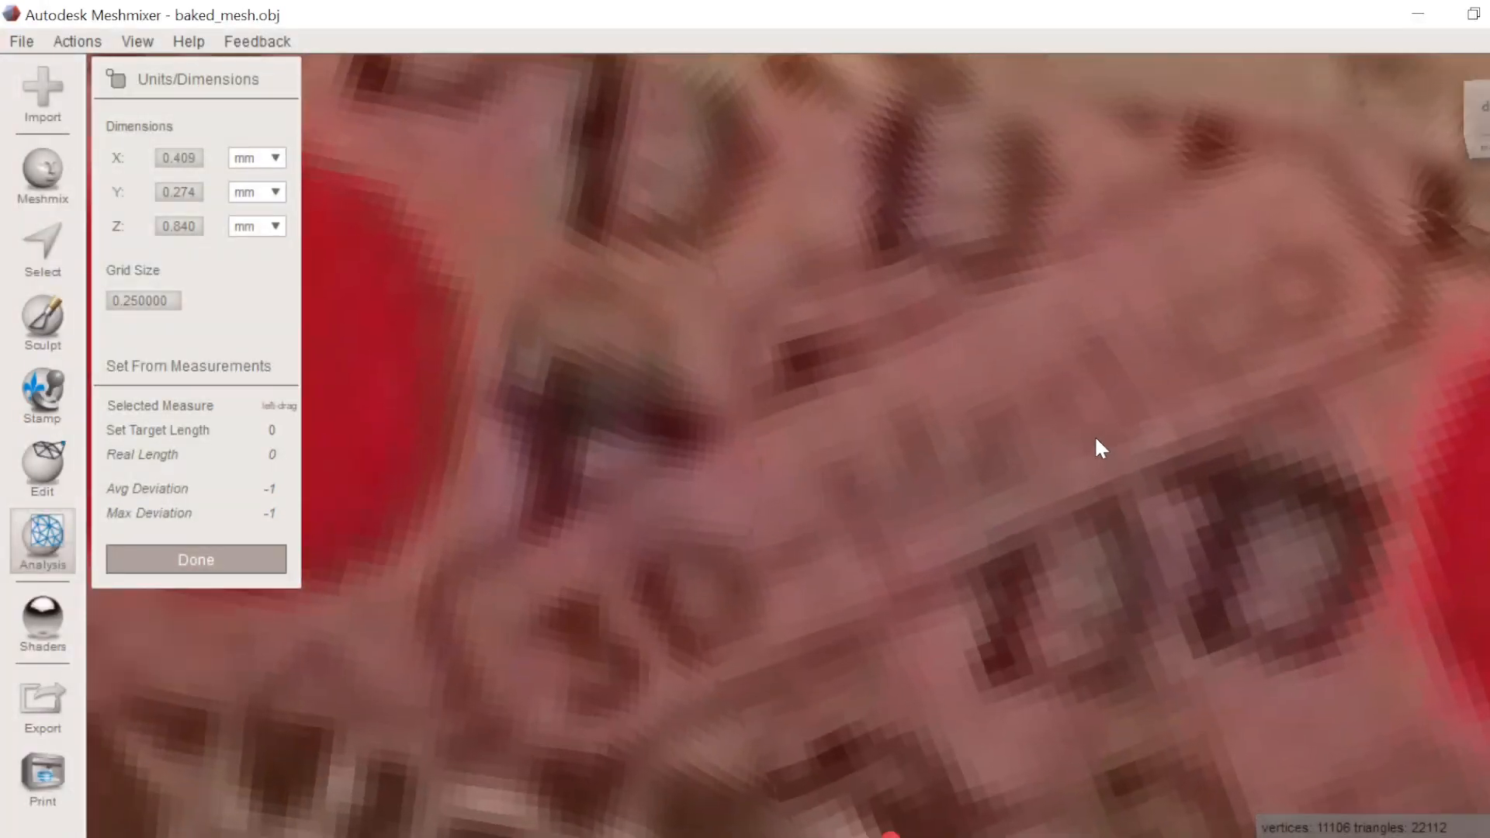
scroll(1097, 442, up, 4)
scroll(1095, 434, up, 1)
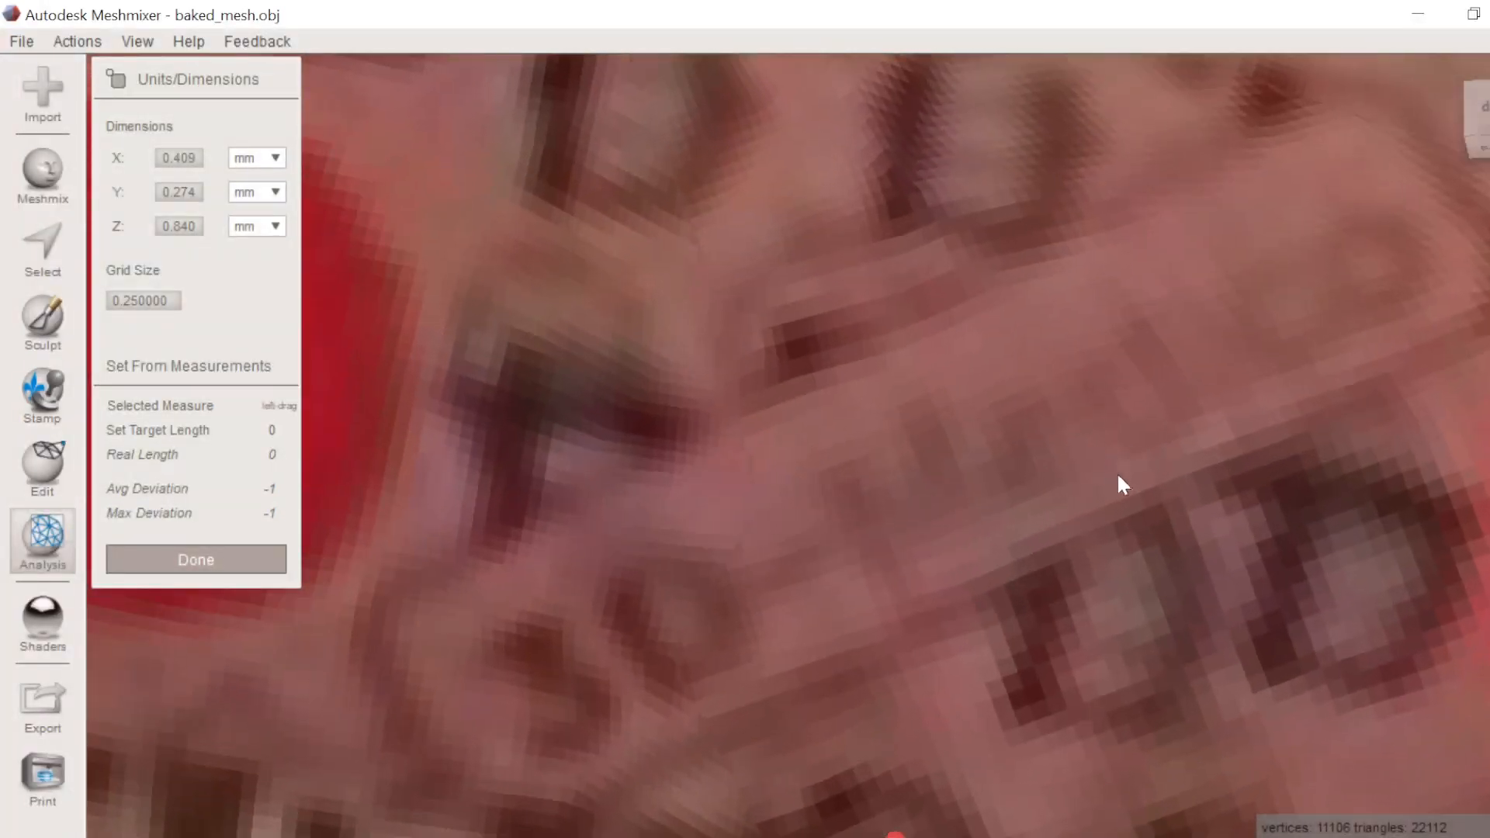
scroll(985, 494, down, 3)
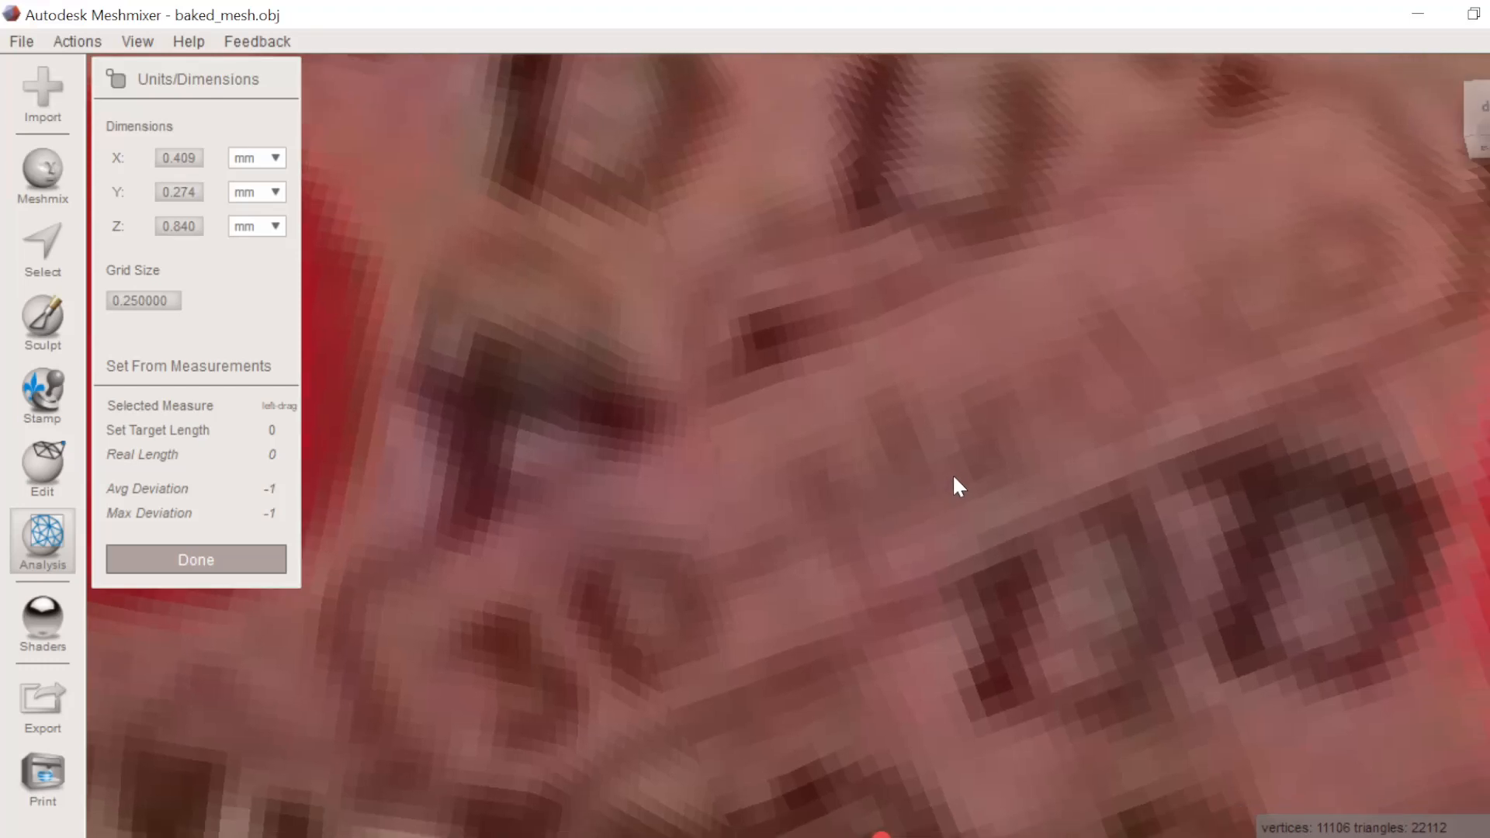
scroll(923, 478, up, 4)
scroll(901, 481, down, 3)
scroll(399, 378, up, 3)
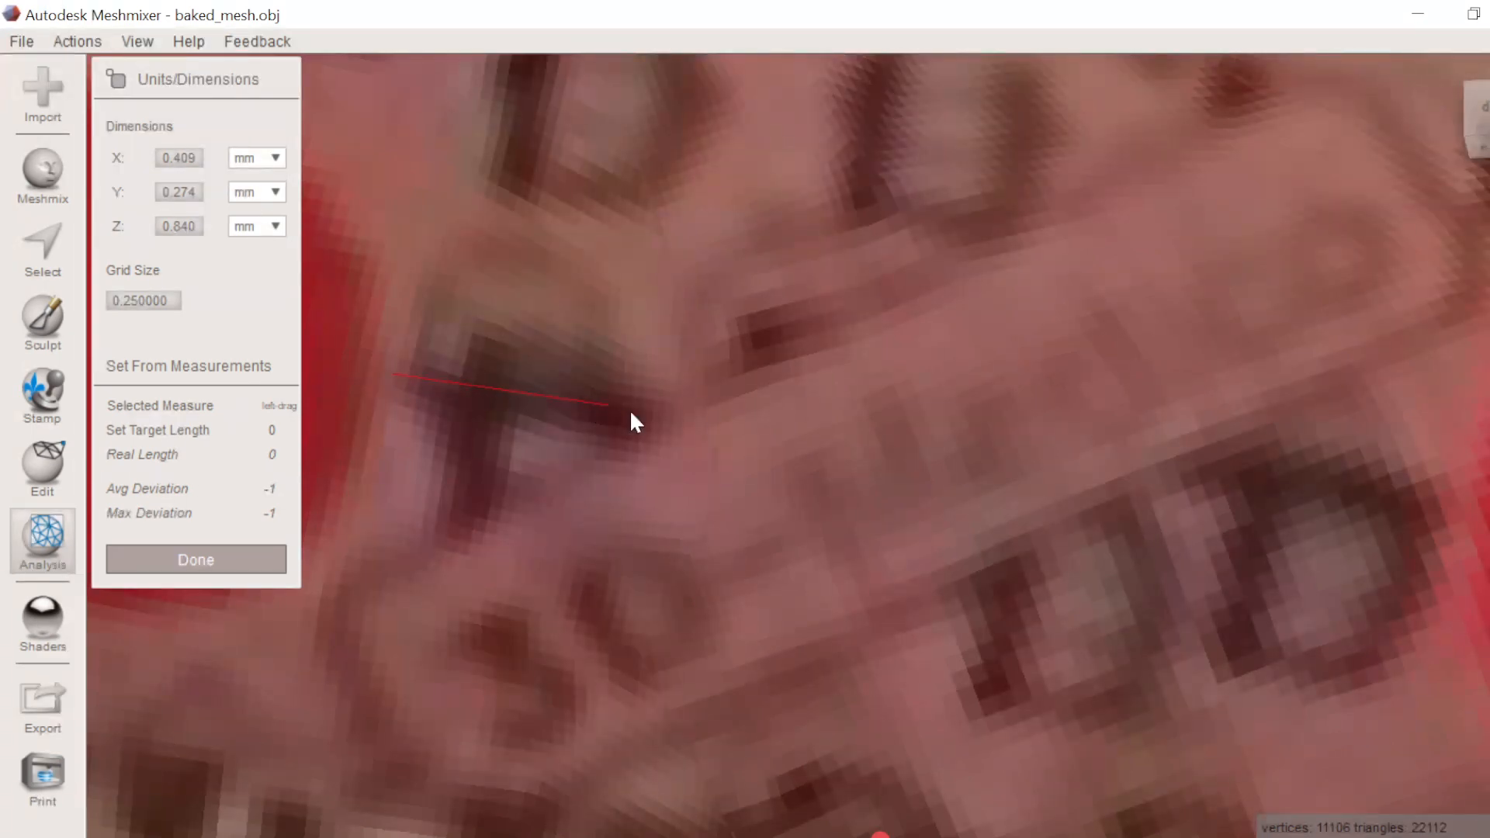
drag(631, 413, 1461, 508)
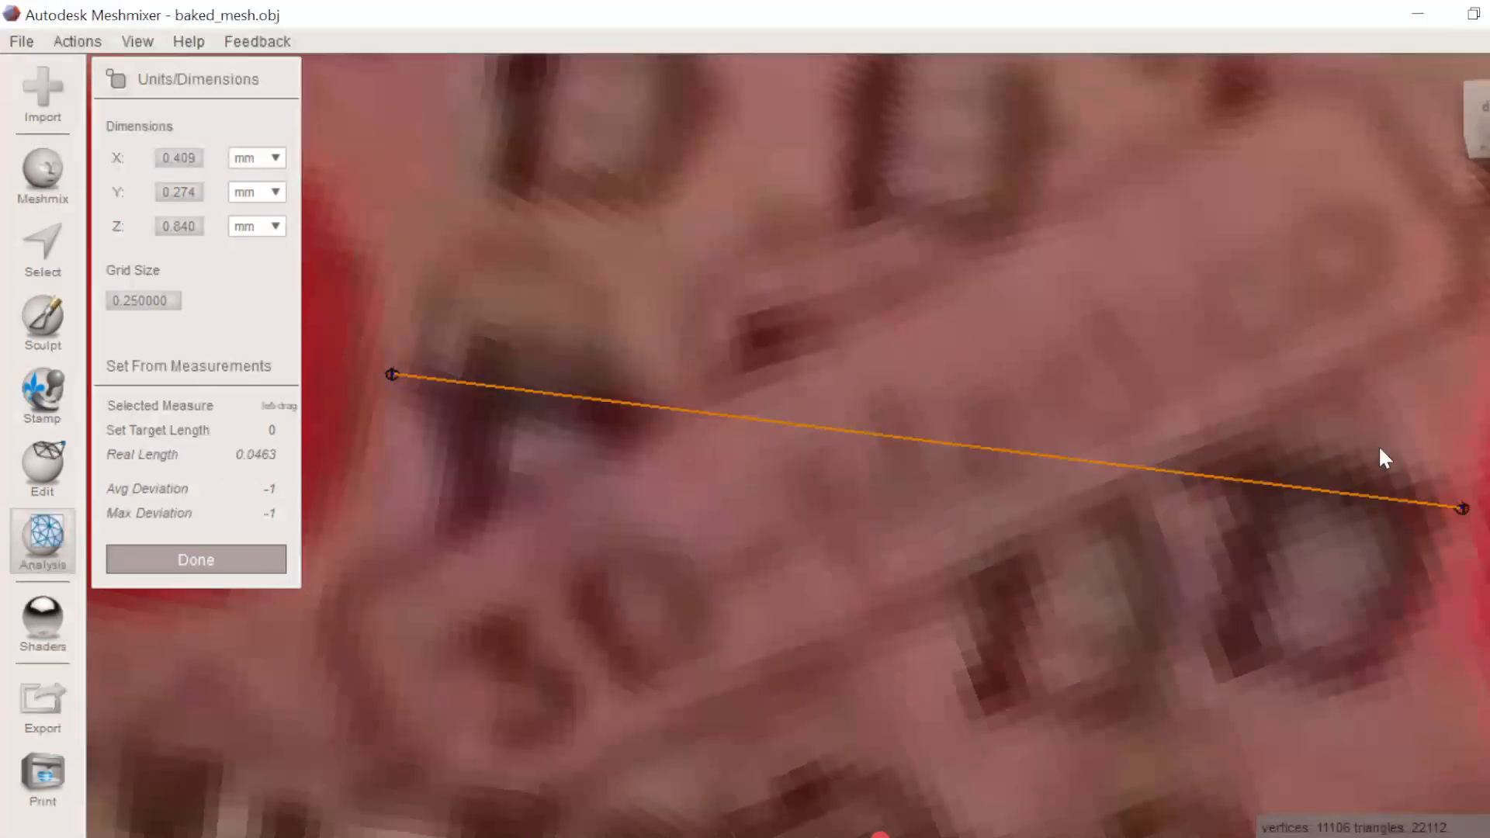
drag(1468, 522, 1471, 523)
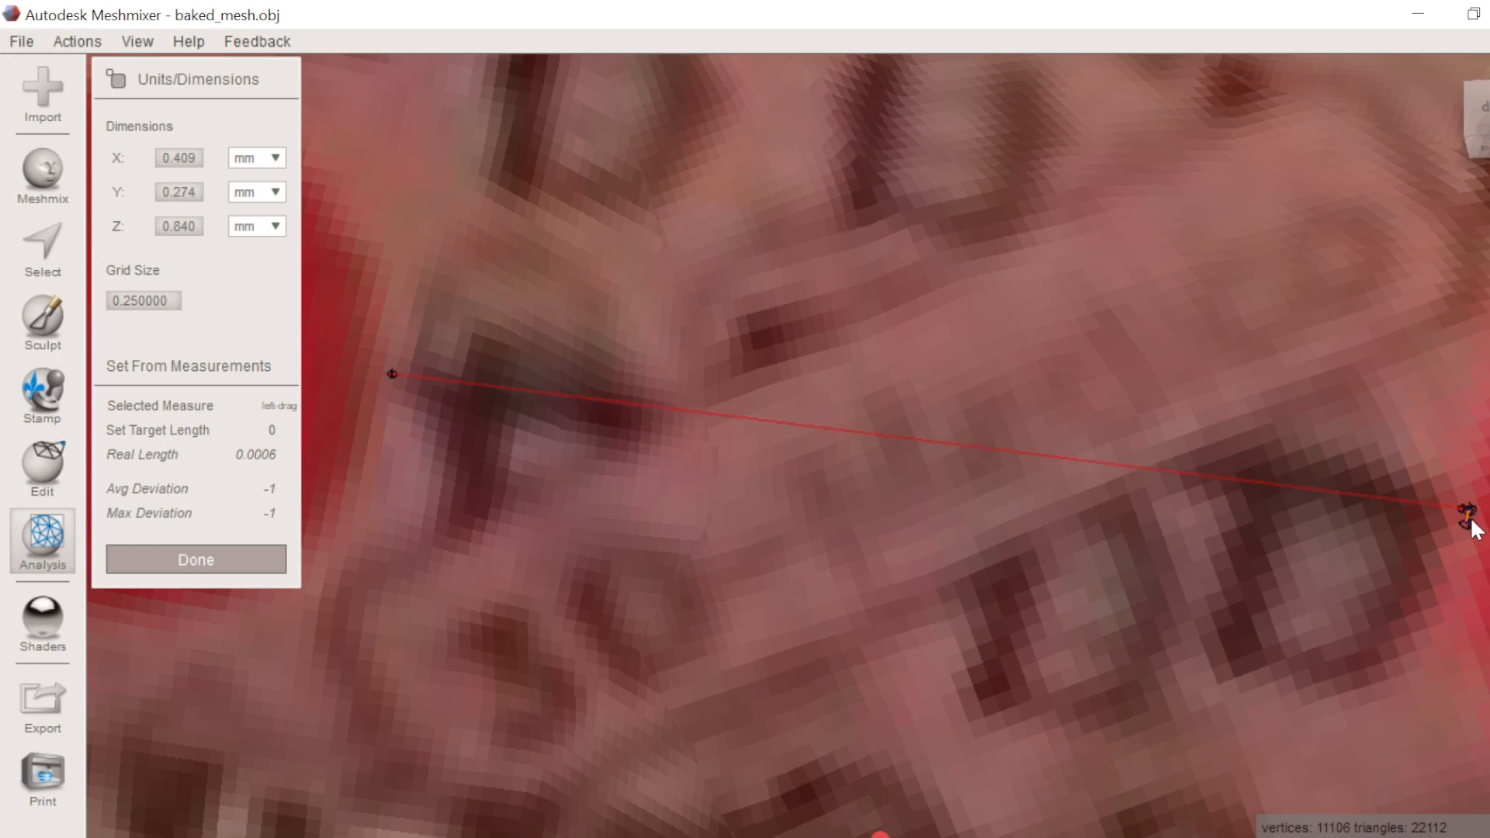
key(Escape)
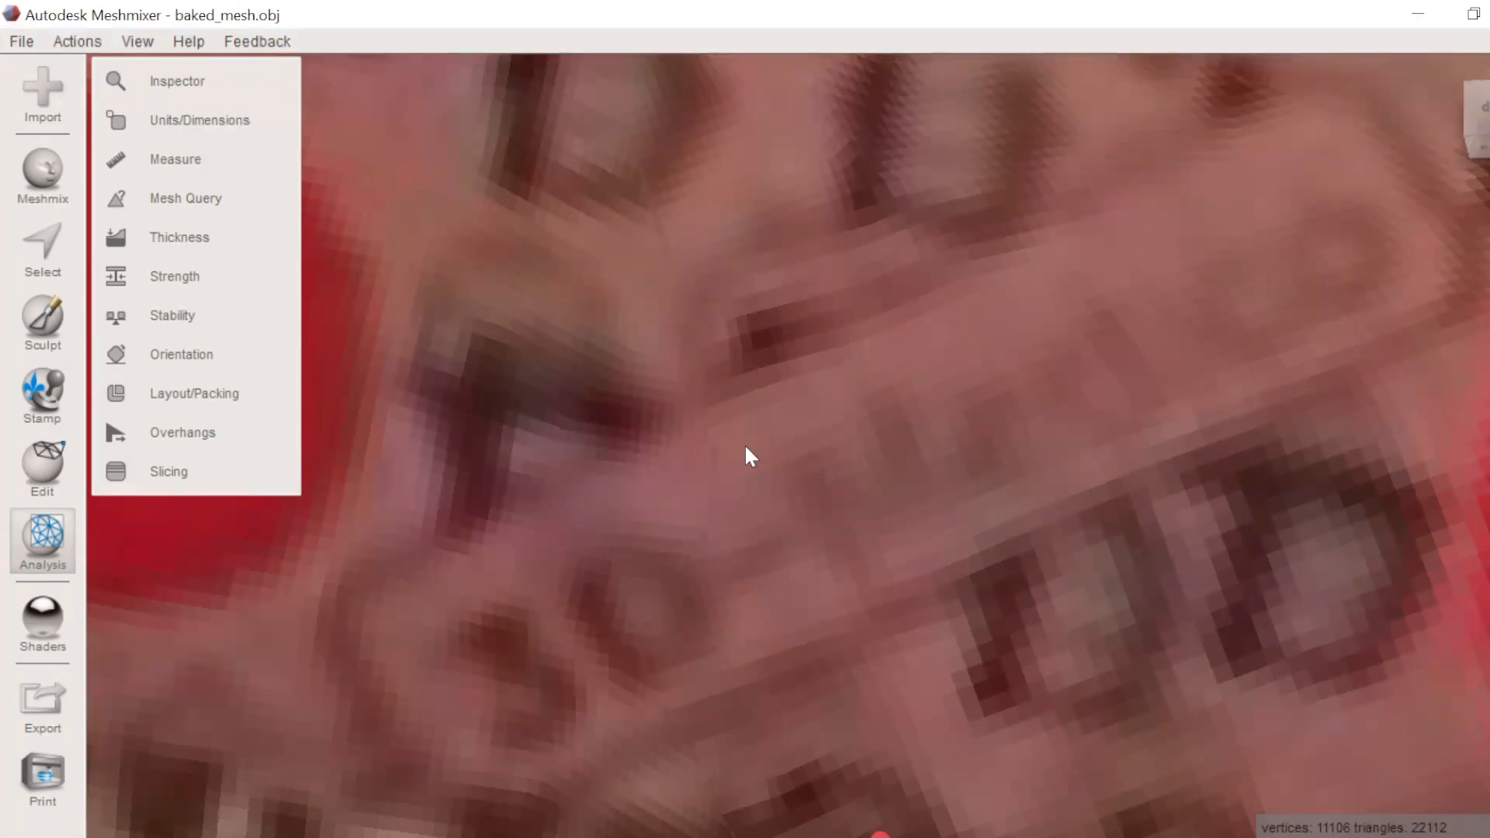
- Measure between the facing edges of the marker's two red dots in Units/Dimensions and set the target length to 20 mm
click(178, 122)
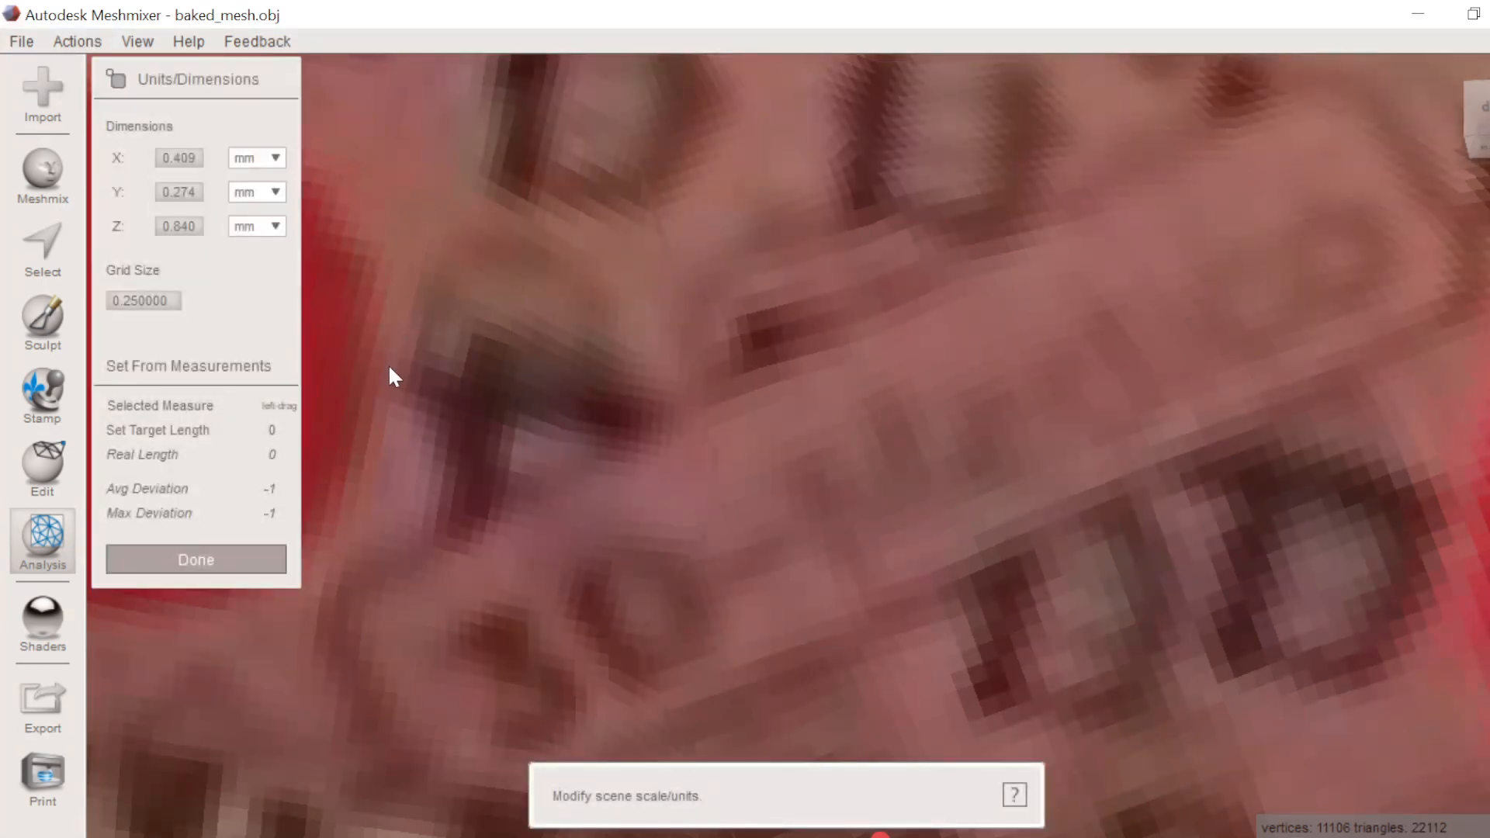
drag(392, 372, 1459, 514)
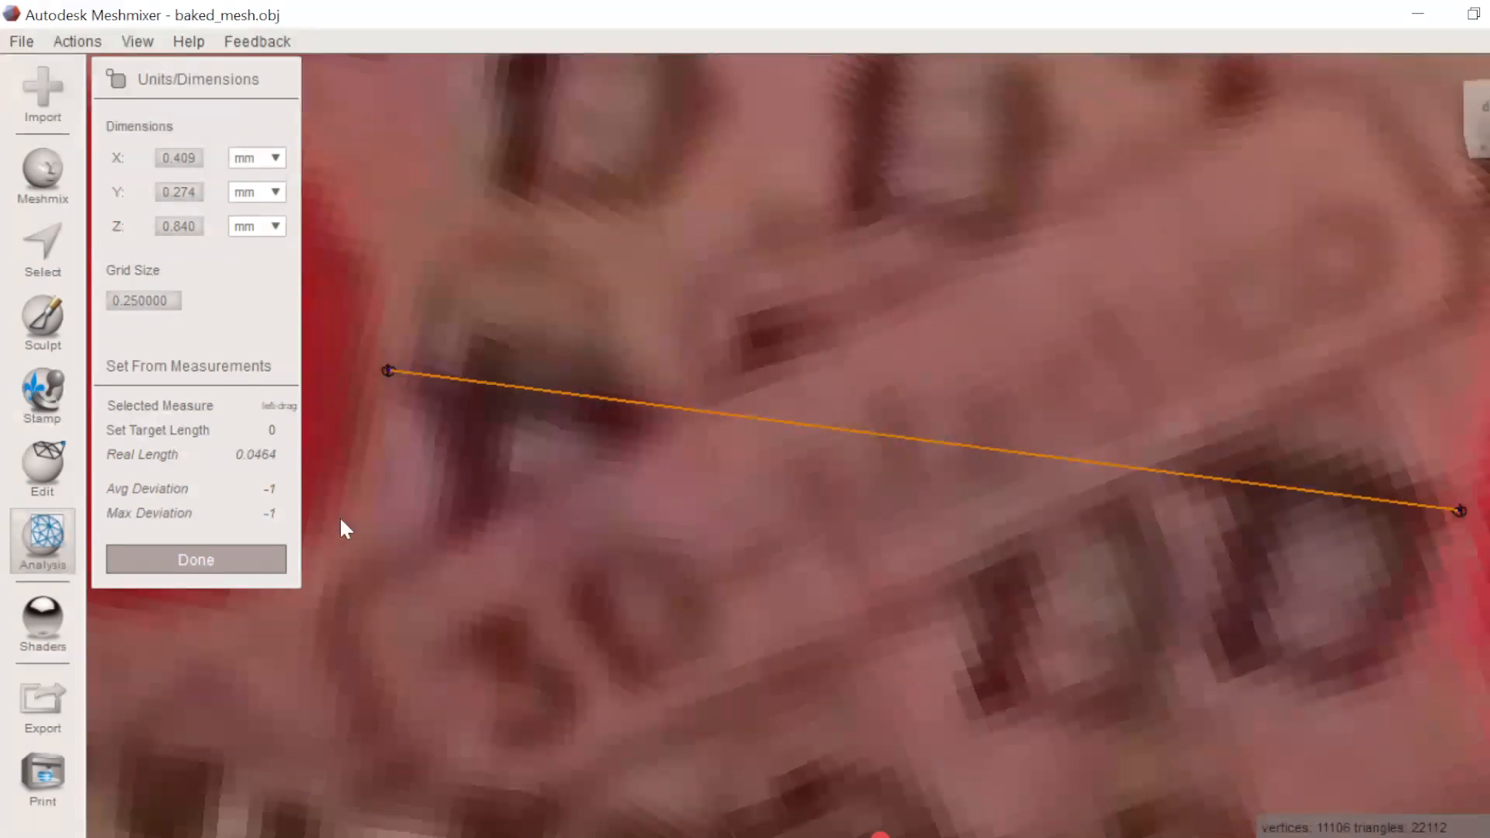
click(260, 435)
key(BackSpace)
text(20)
key(Return)
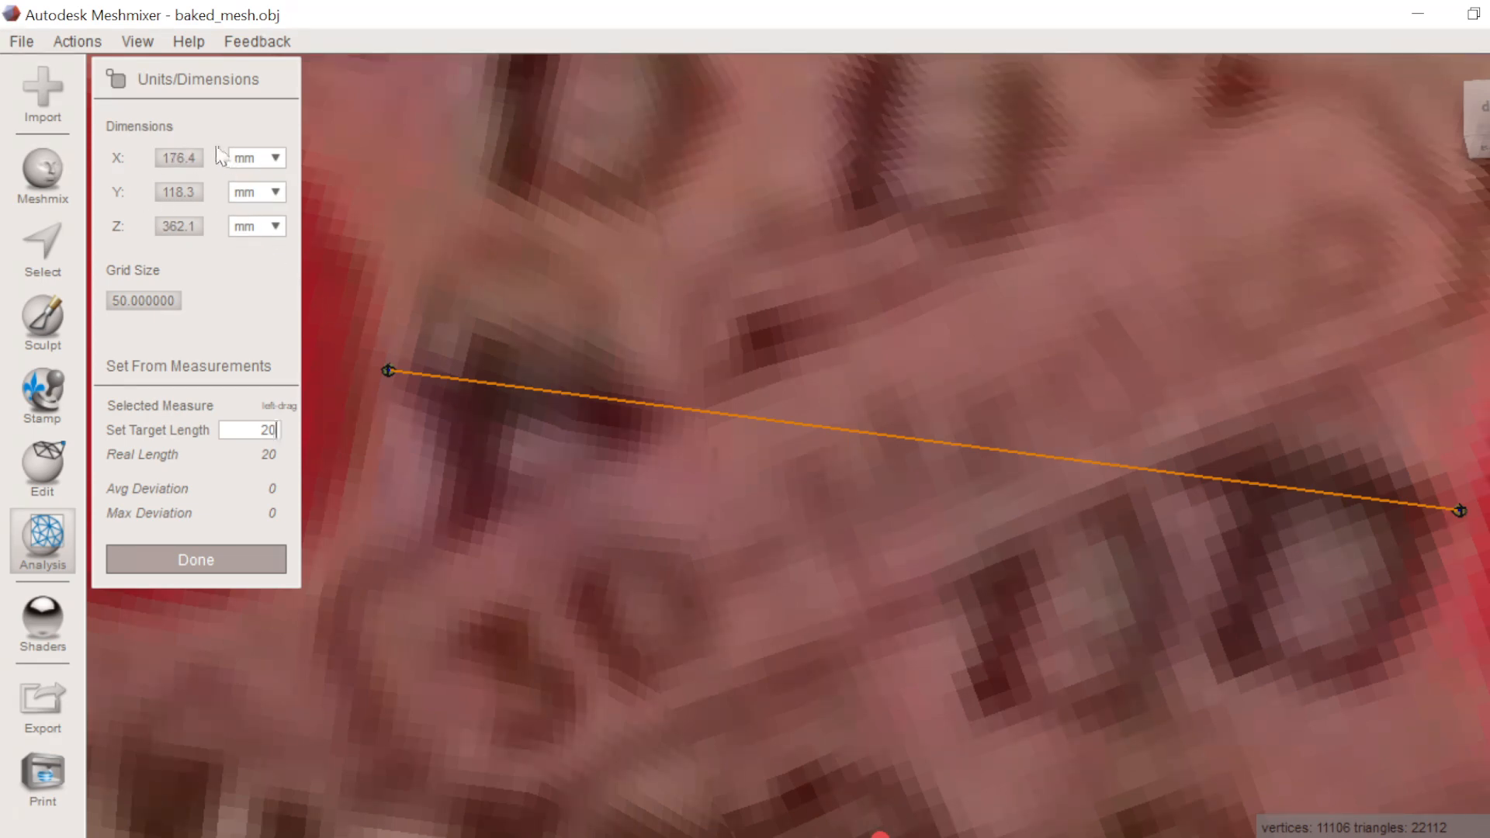
- Measure between the facing edges of the two green dots on the second forearm marker, fine-tuning both endpoints
scroll(697, 449, down, 2)
scroll(703, 462, down, 5)
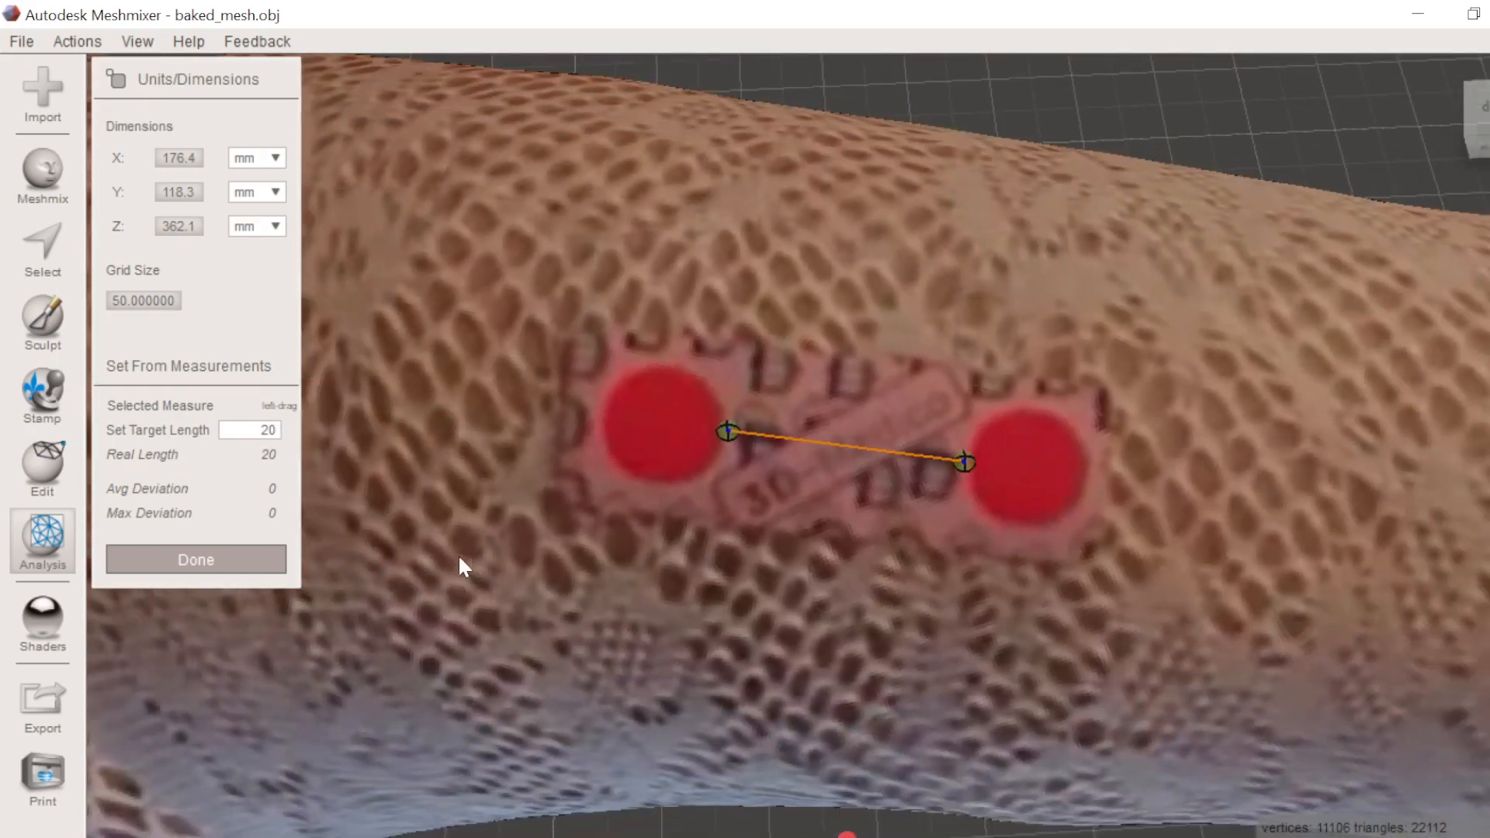
right_drag(458, 566, 1254, 450)
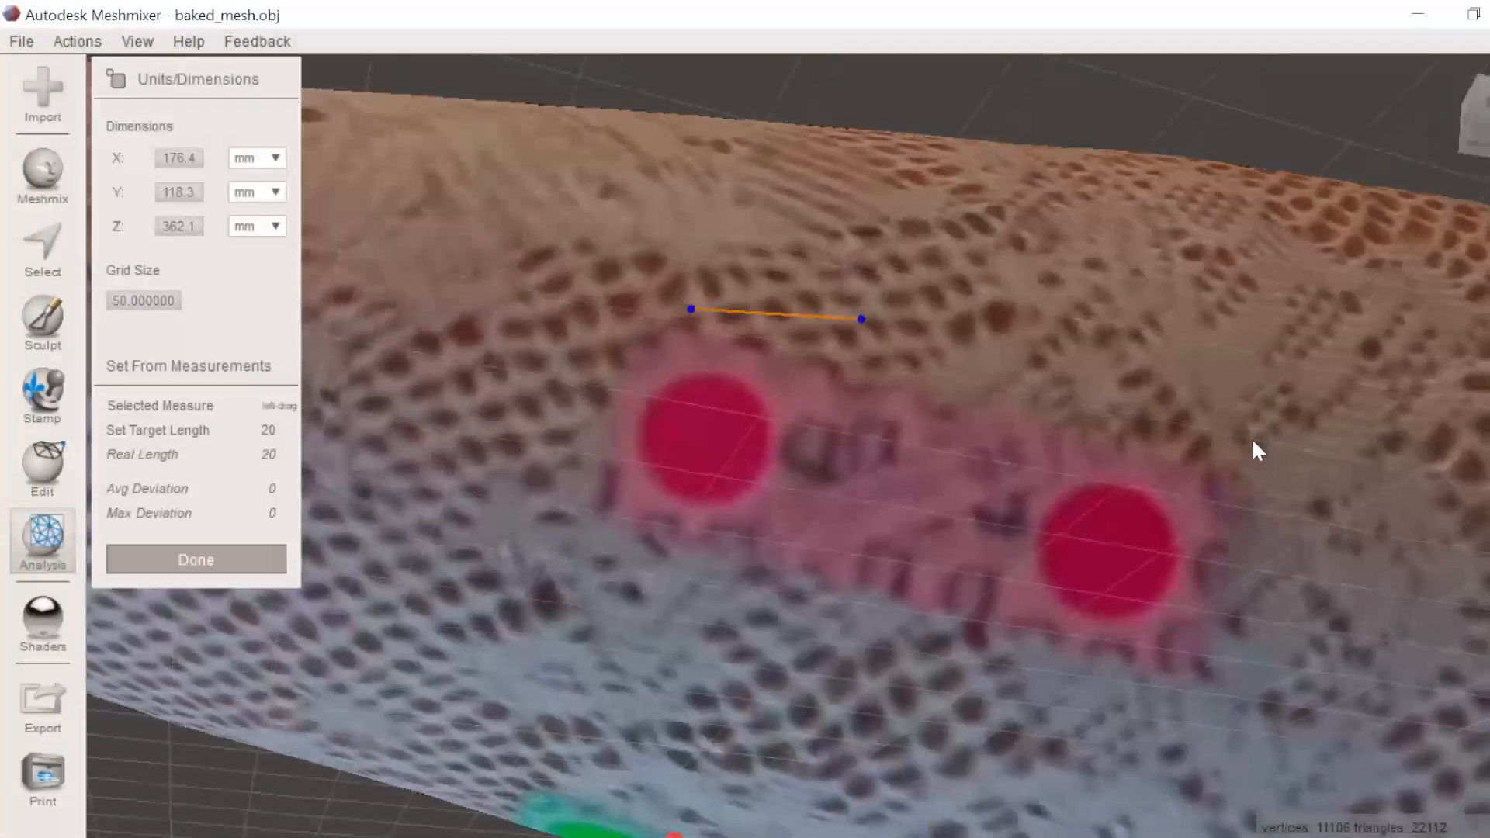
right_drag(1026, 661, 904, 104)
scroll(937, 626, up, 5)
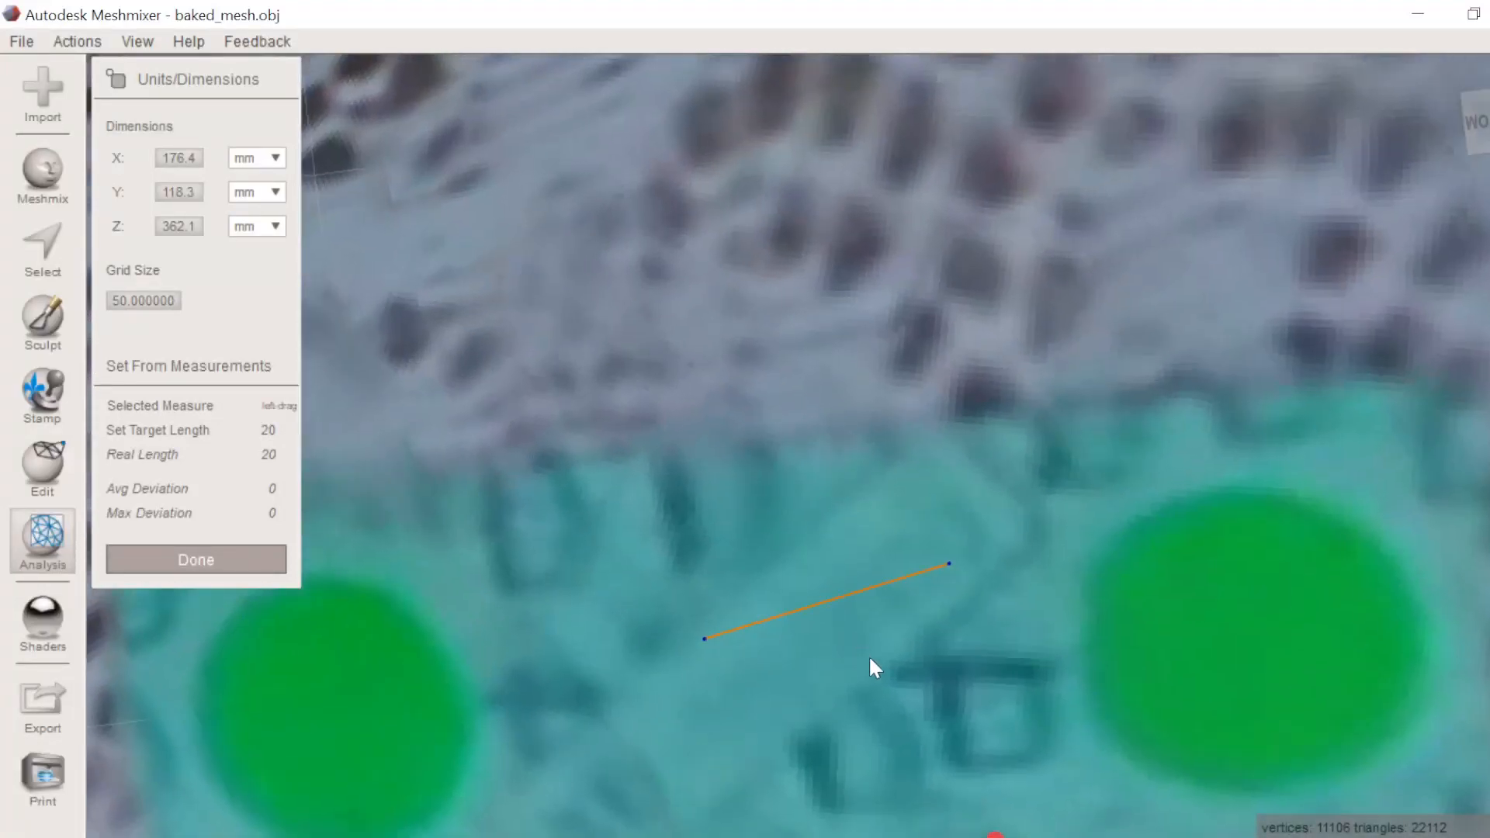
right_drag(870, 658, 1161, 504)
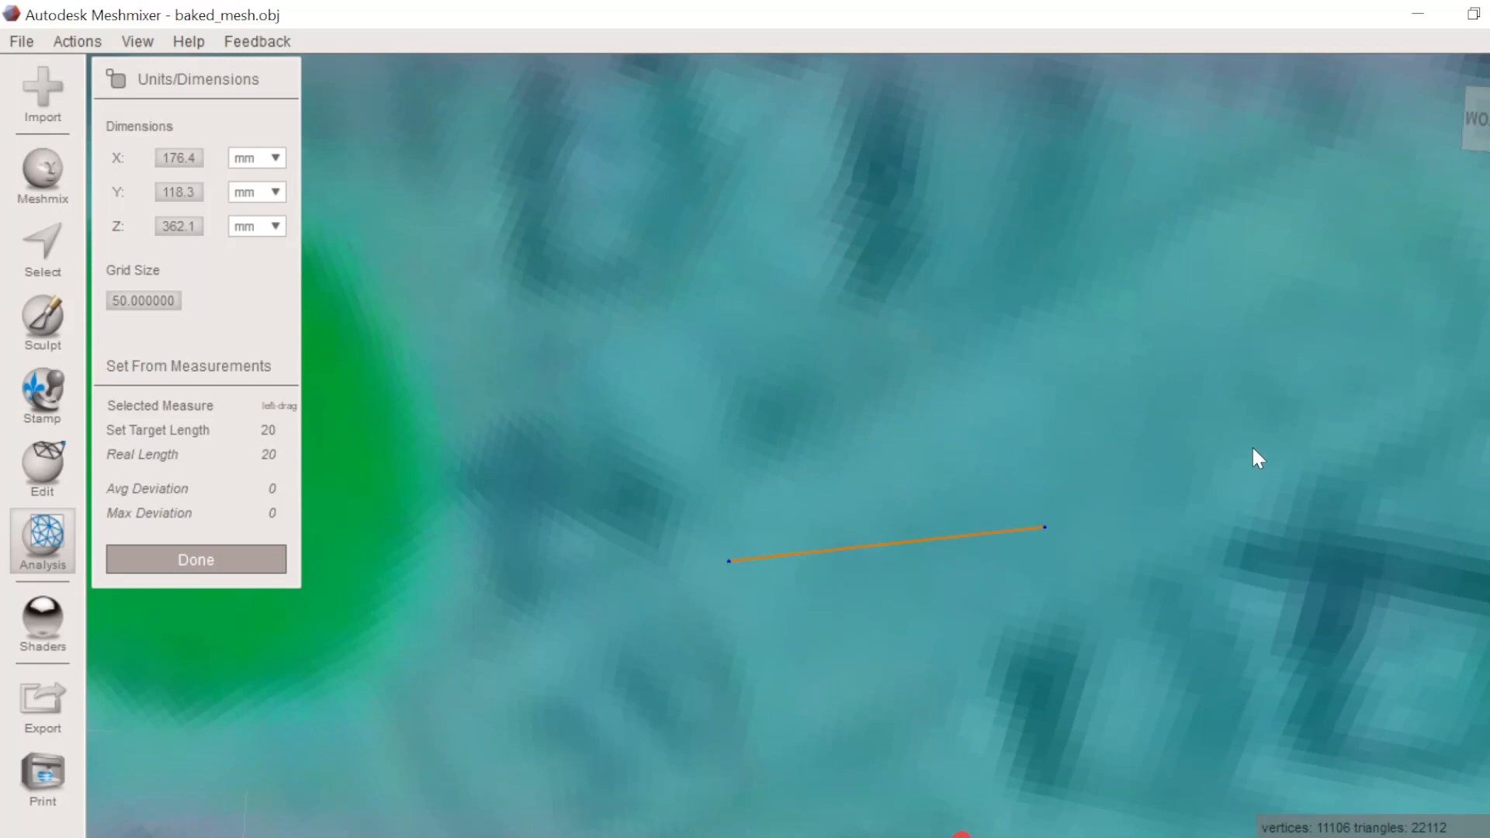
right_drag(1254, 452, 1161, 377)
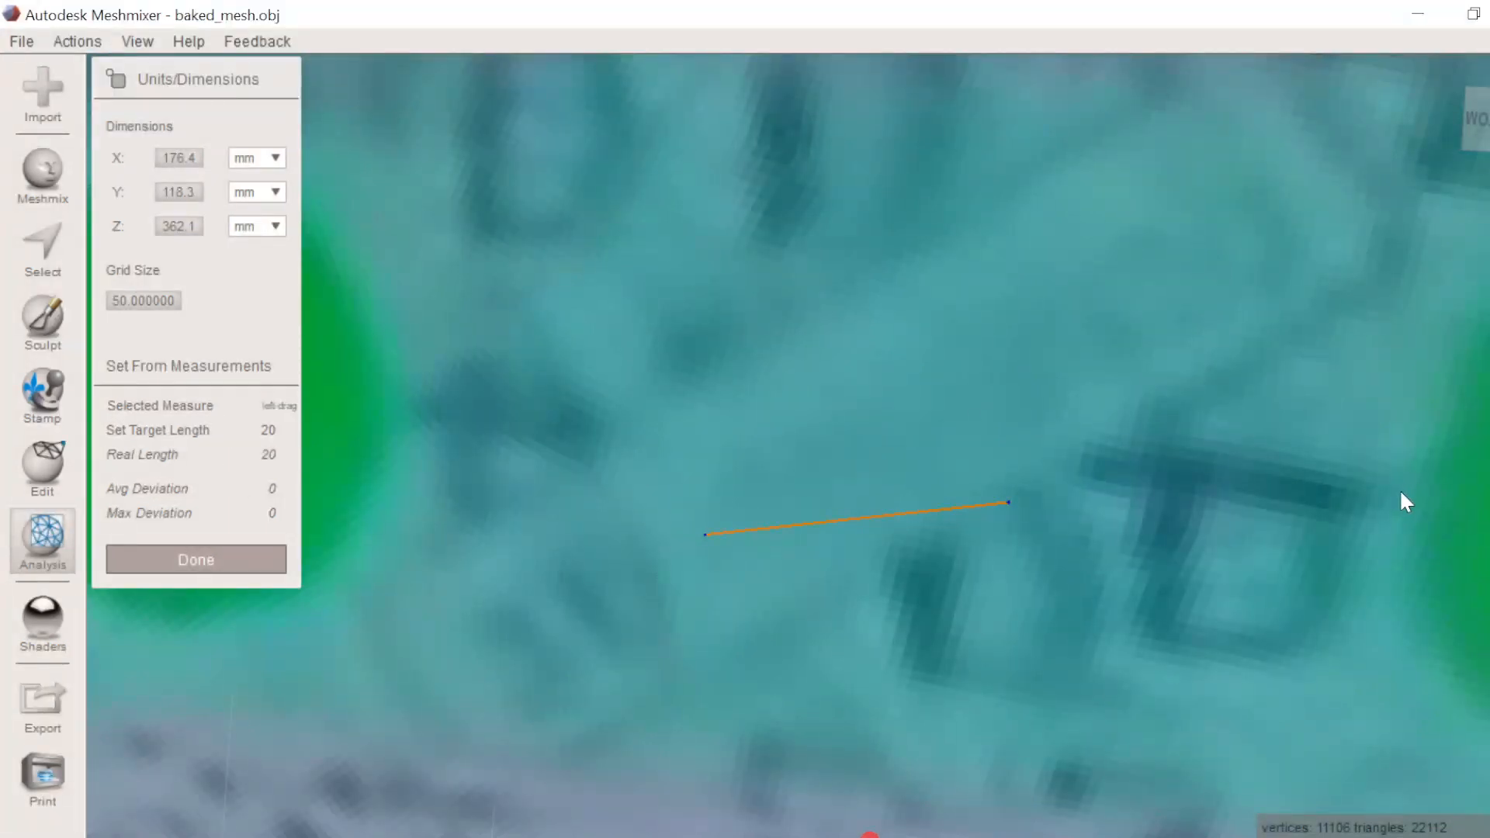
drag(1399, 489, 417, 402)
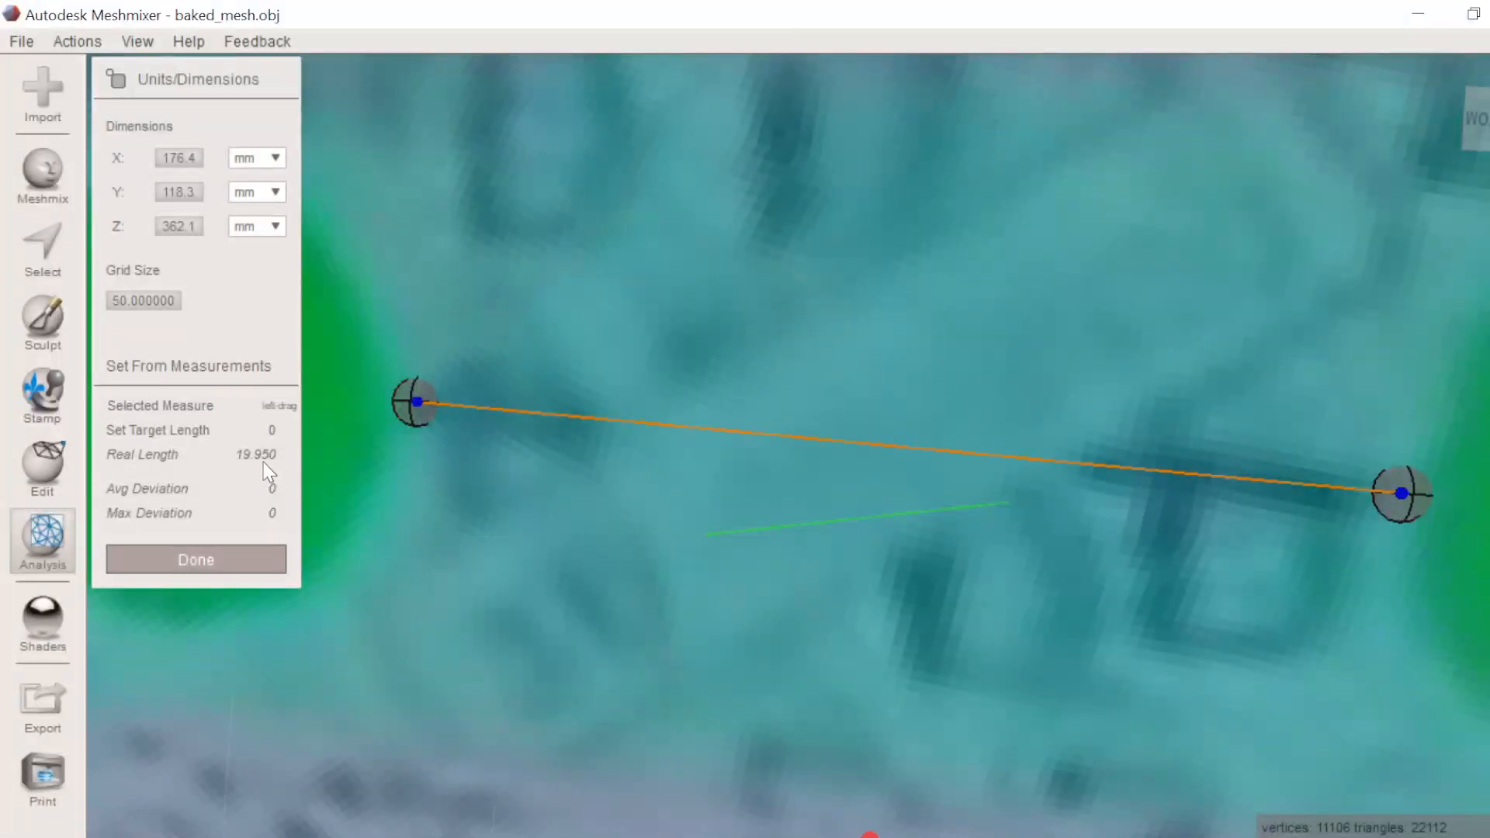
mouse_move(416, 399)
mouse_down()
mouse_move(390, 416)
mouse_move(421, 408)
mouse_move(412, 397)
mouse_up()
drag(1406, 496, 1410, 498)
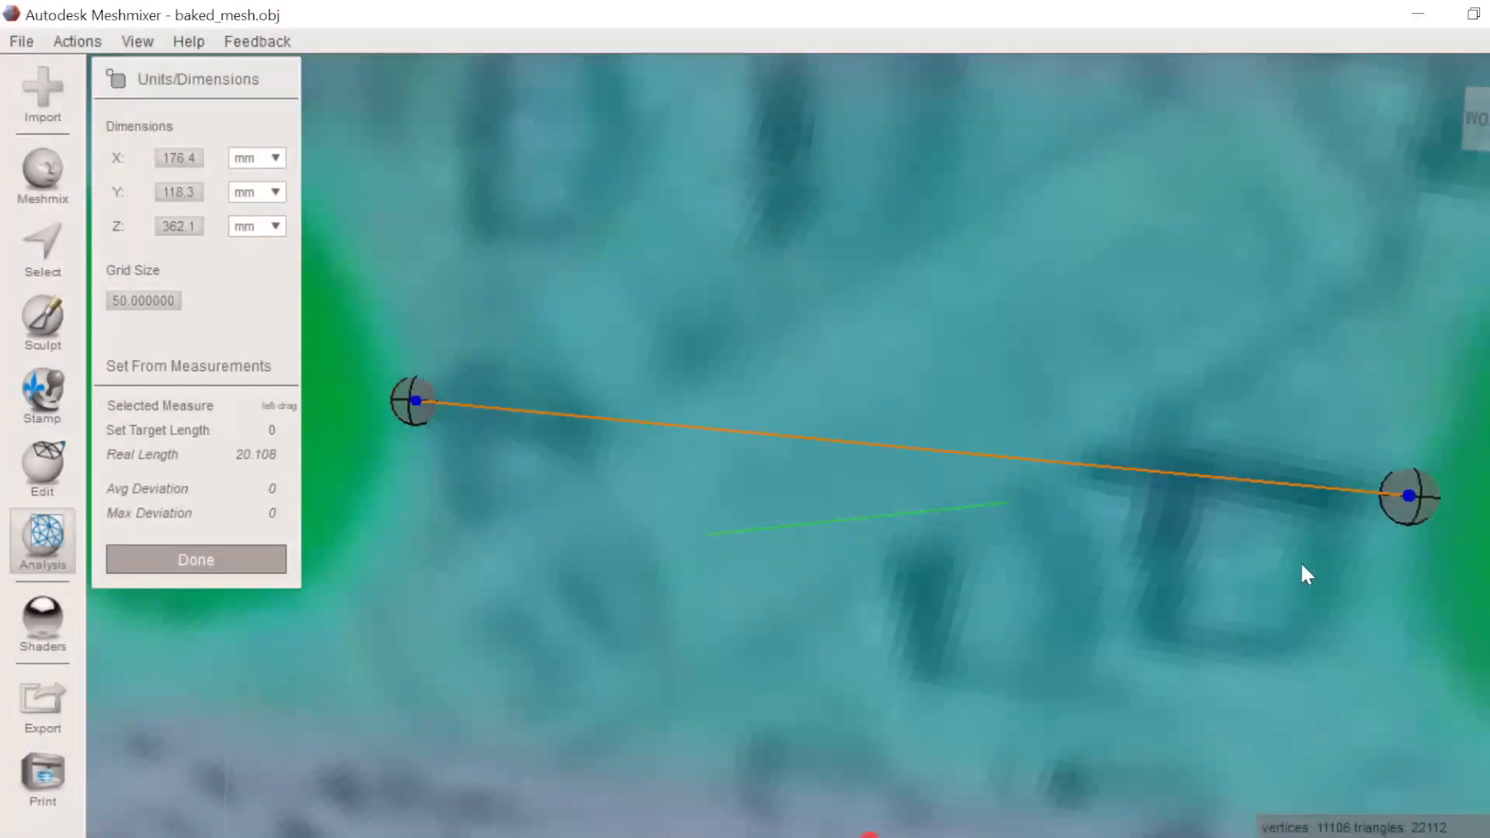
- Set the green-dot measurement's target length to 20 mm and finish the Units/Dimensions scaling
click(261, 428)
text(20)
key(Return)
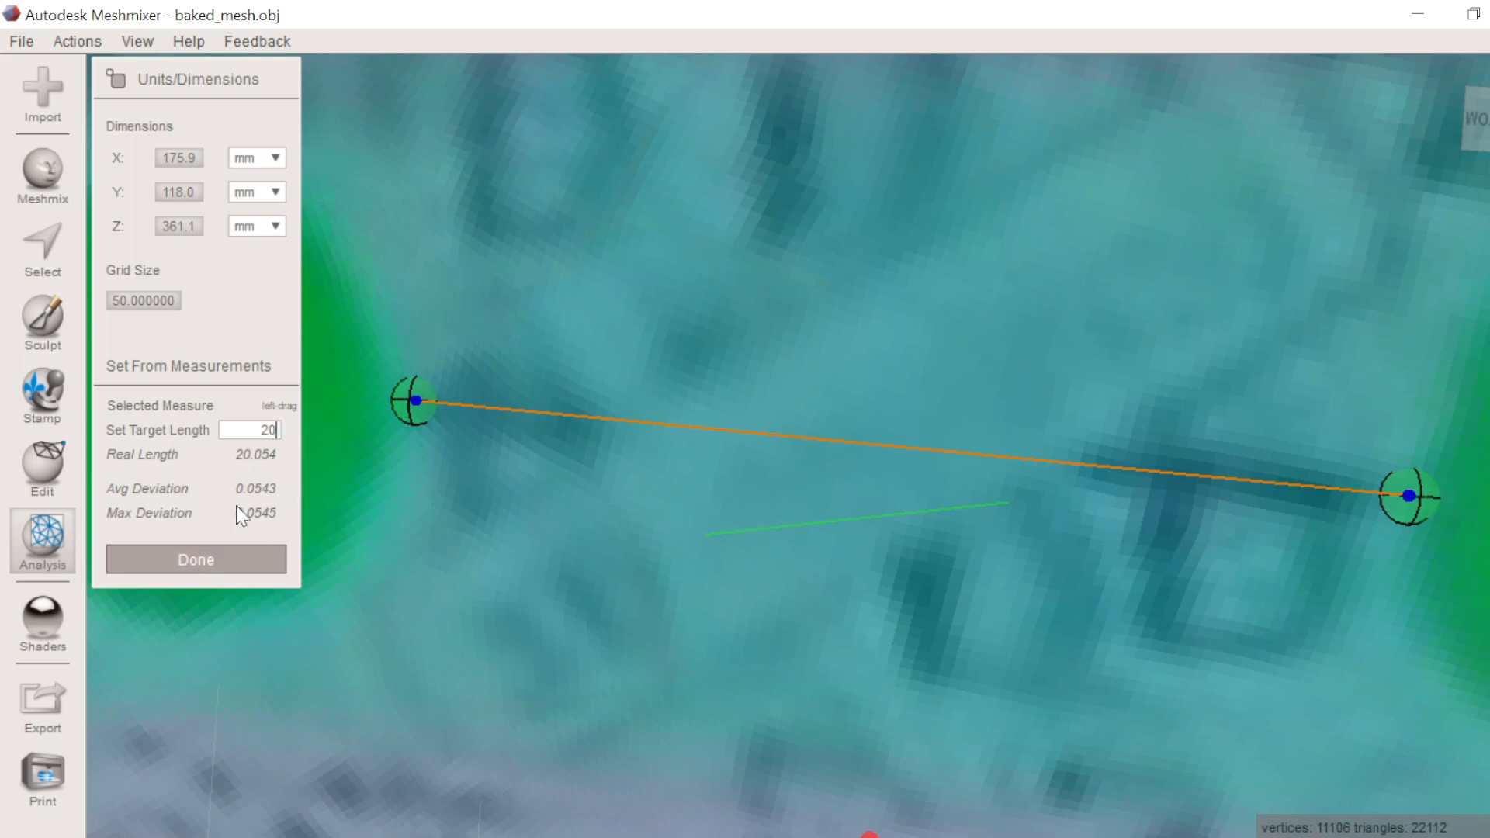
click(258, 558)
scroll(696, 432, down, 10)
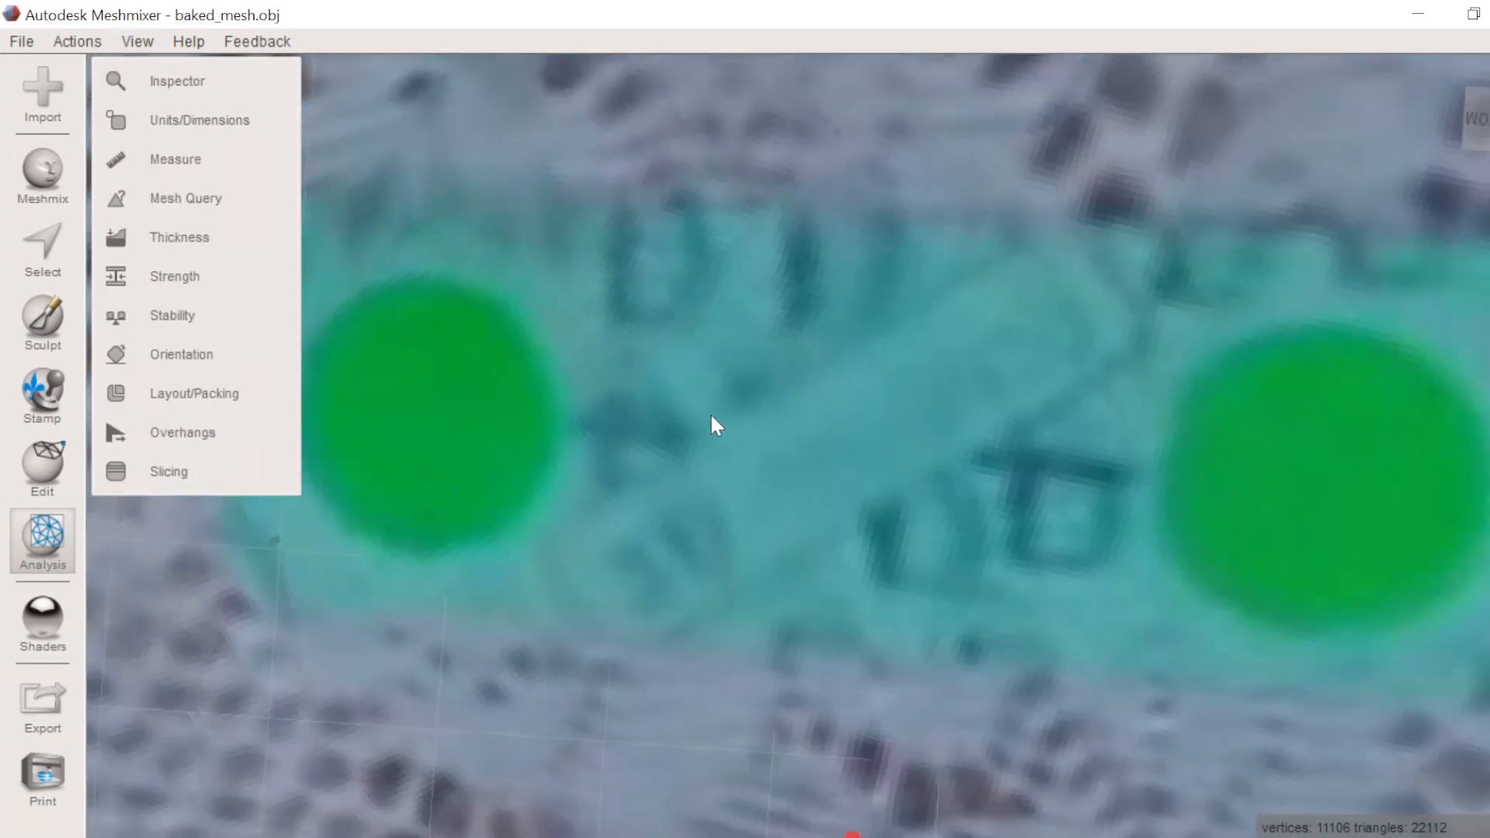
scroll(807, 532, down, 10)
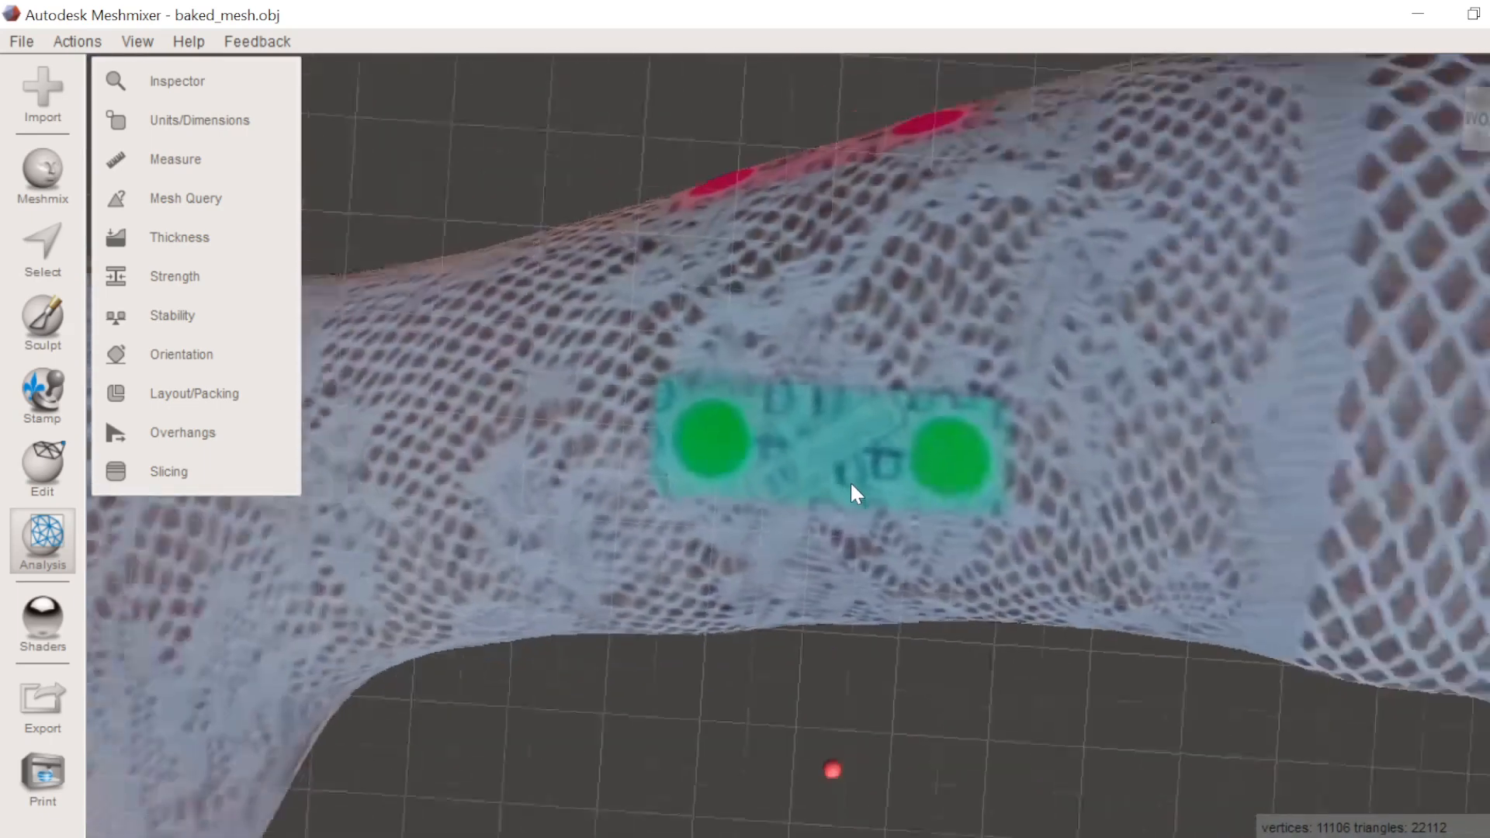
scroll(756, 490, down, 3)
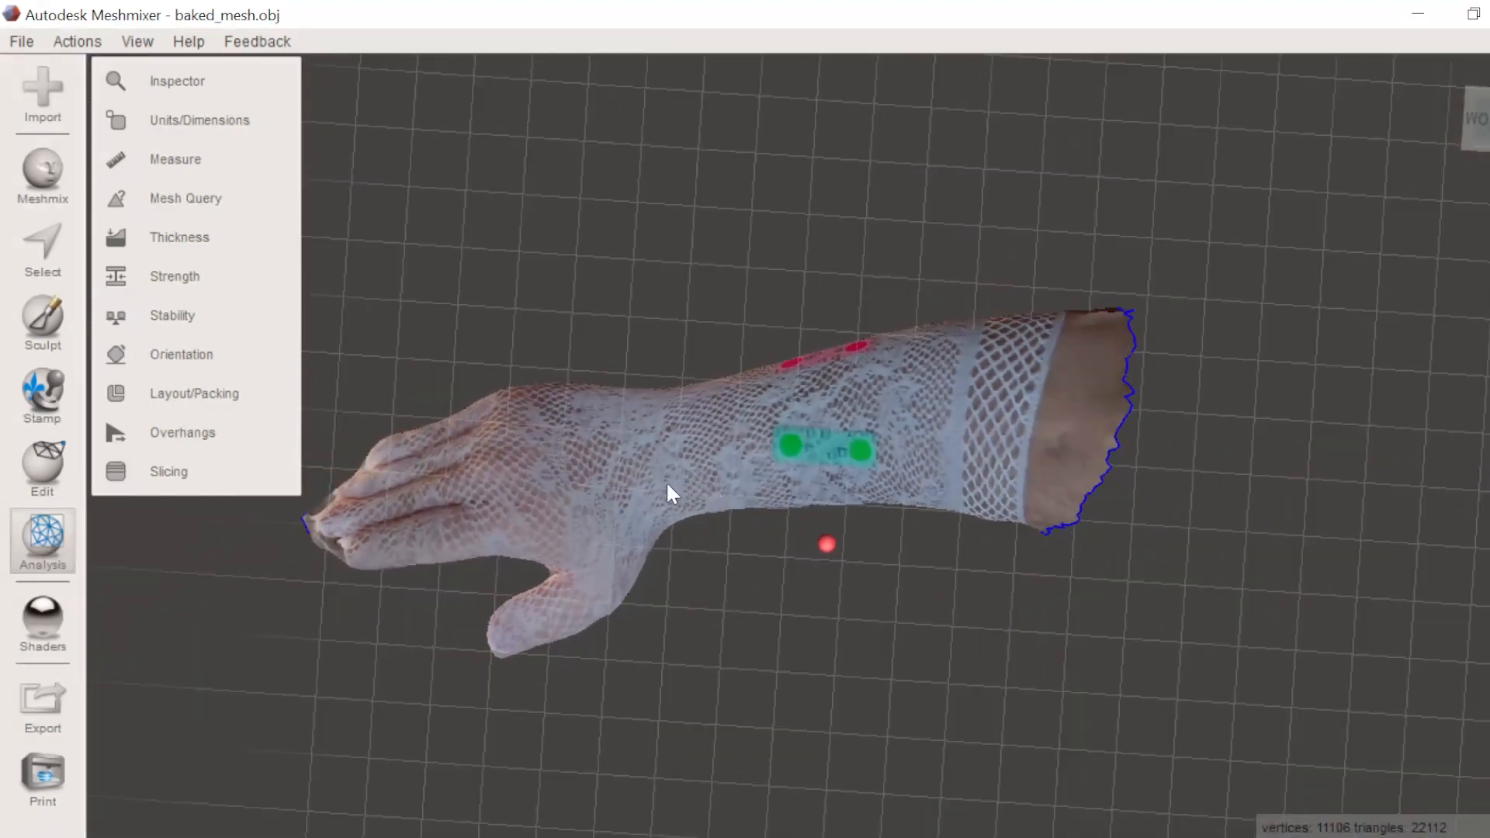
- Export the scaled arm in 3MF format as baked_mesh in the output9 folder, replacing the existing file
click(31, 42)
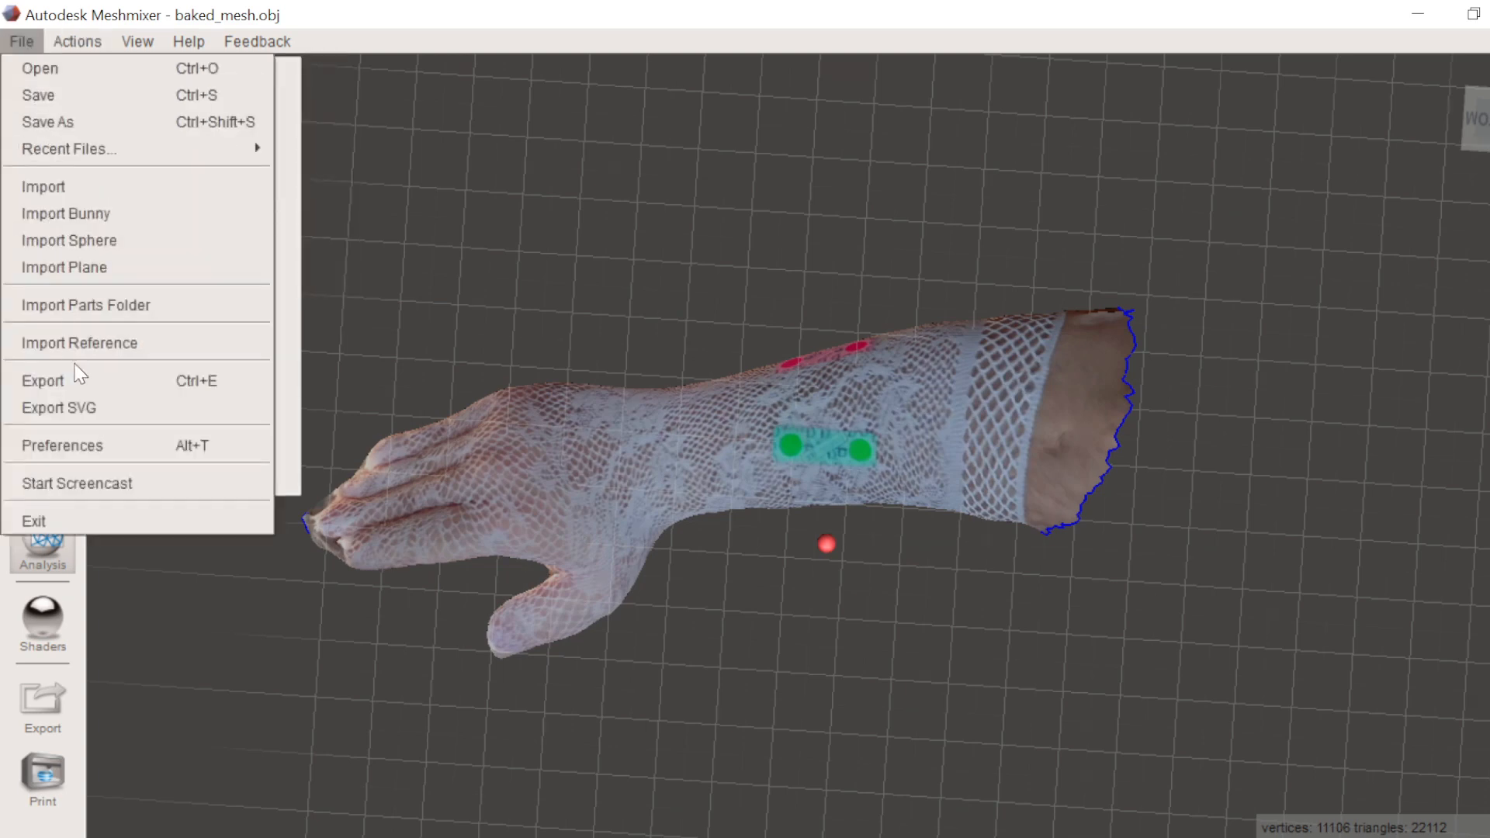
click(83, 383)
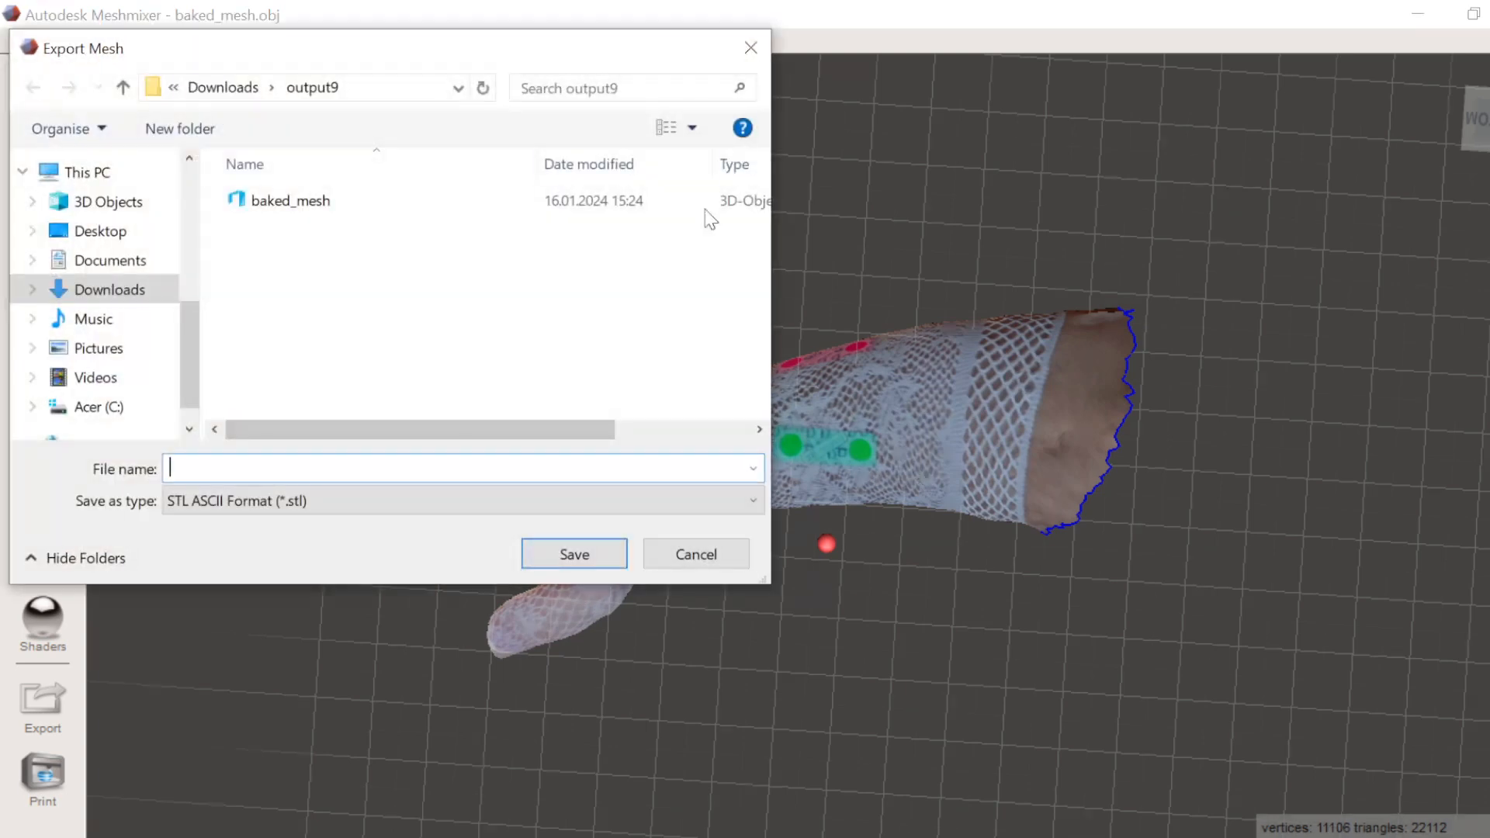
drag(450, 60, 903, 133)
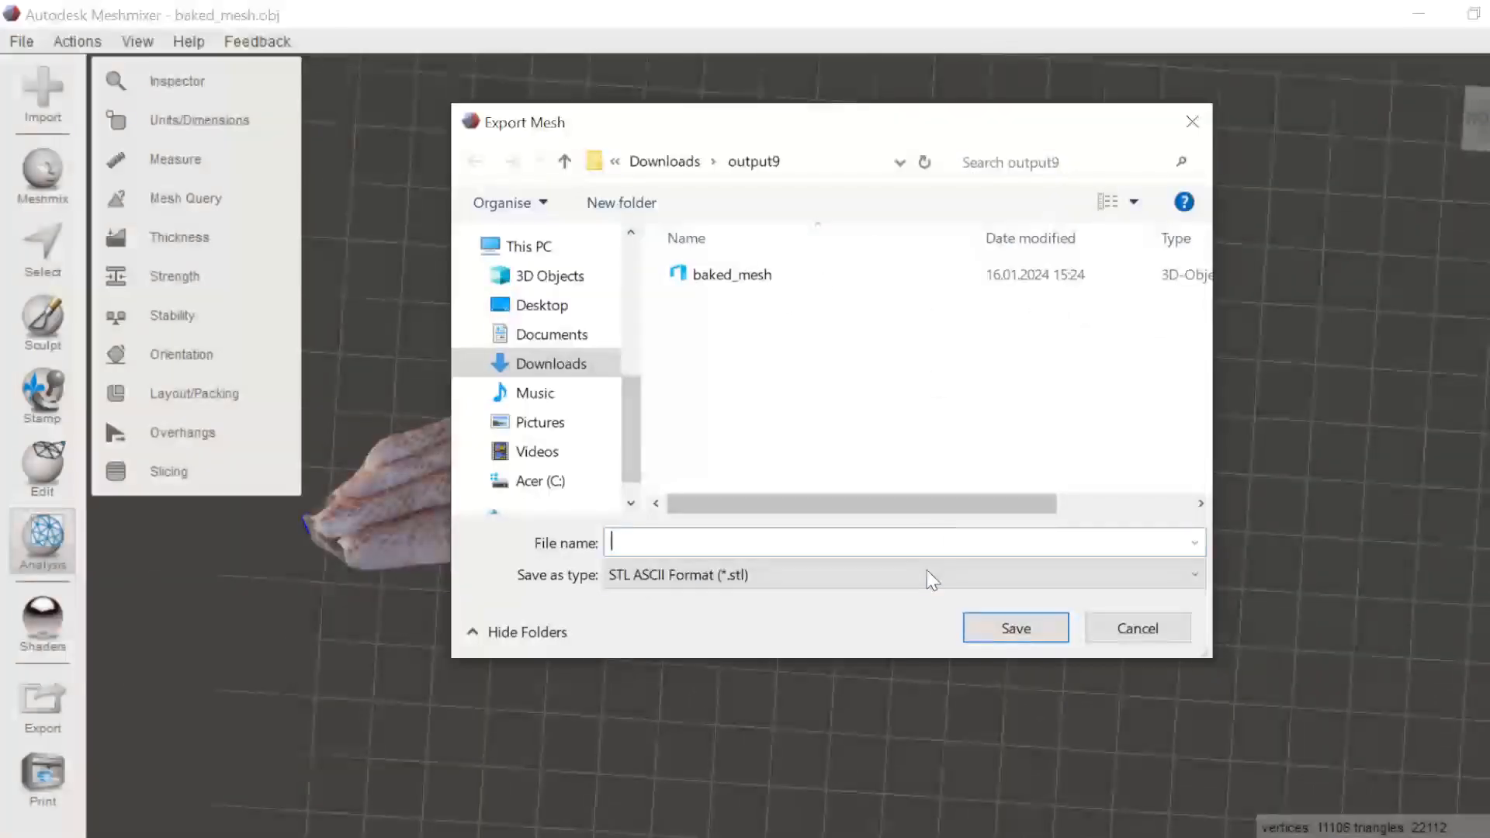
click(927, 575)
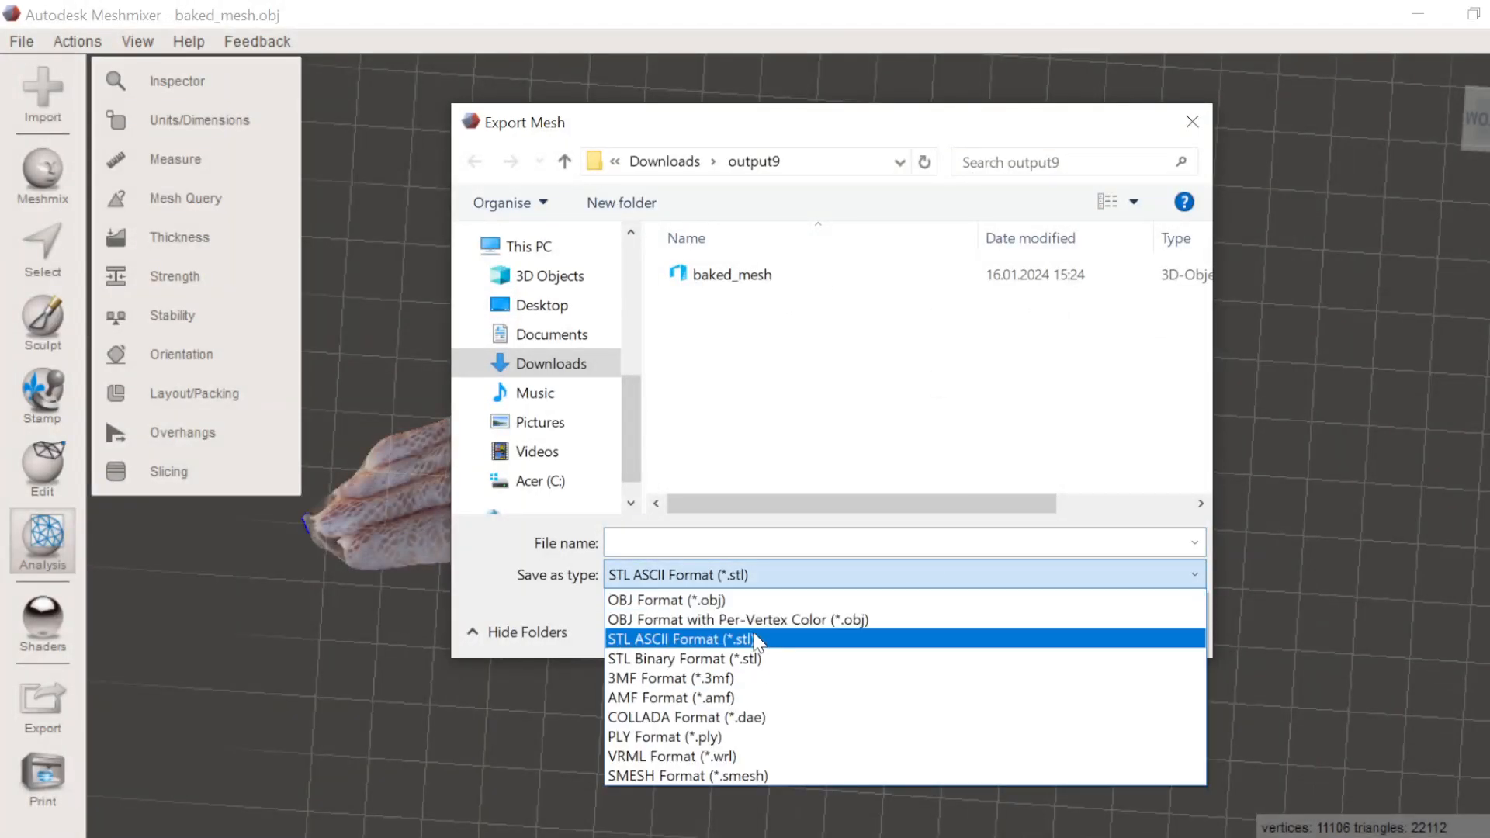
click(745, 680)
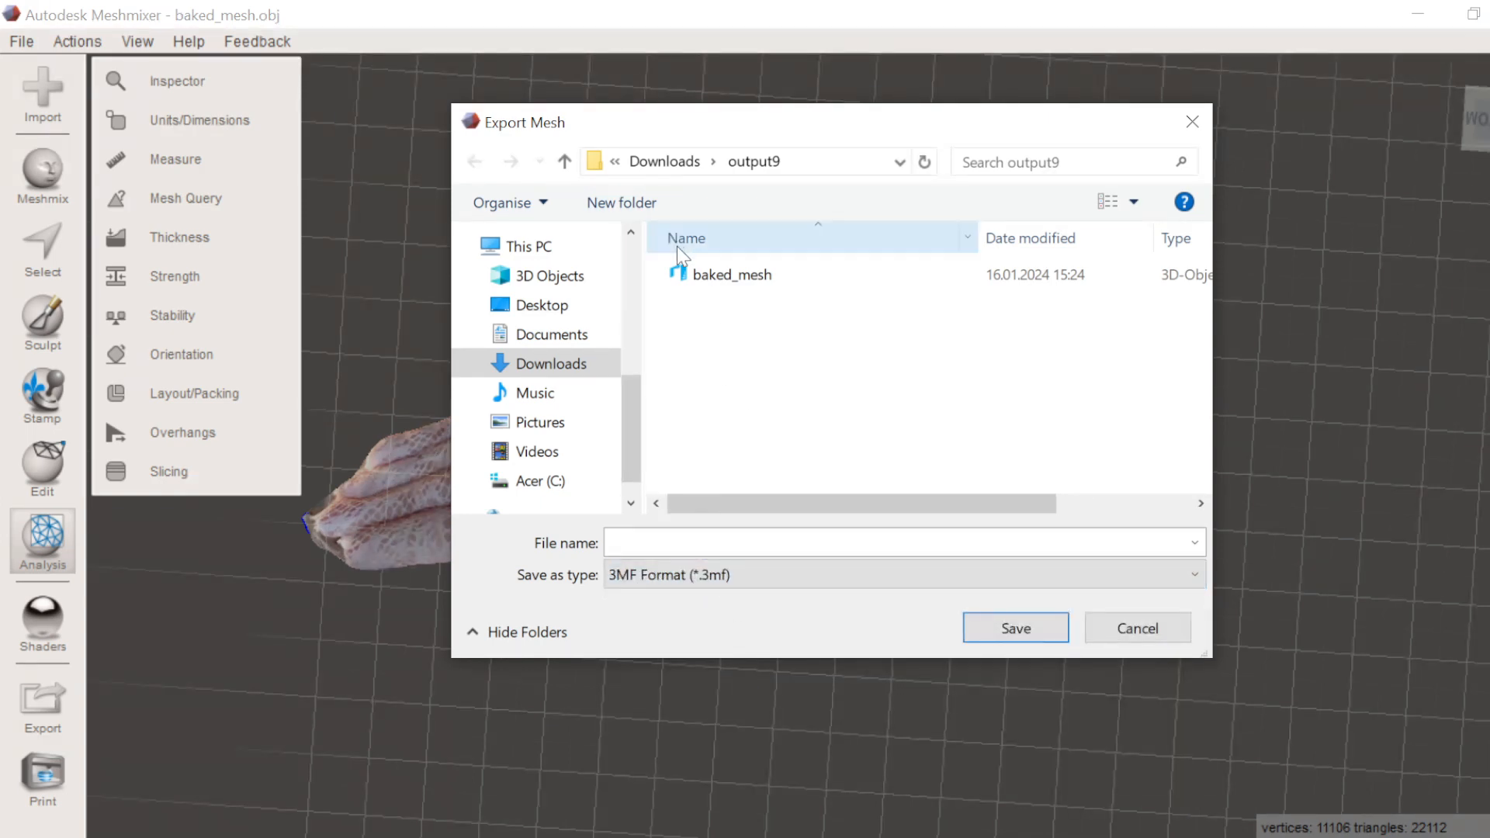
click(703, 278)
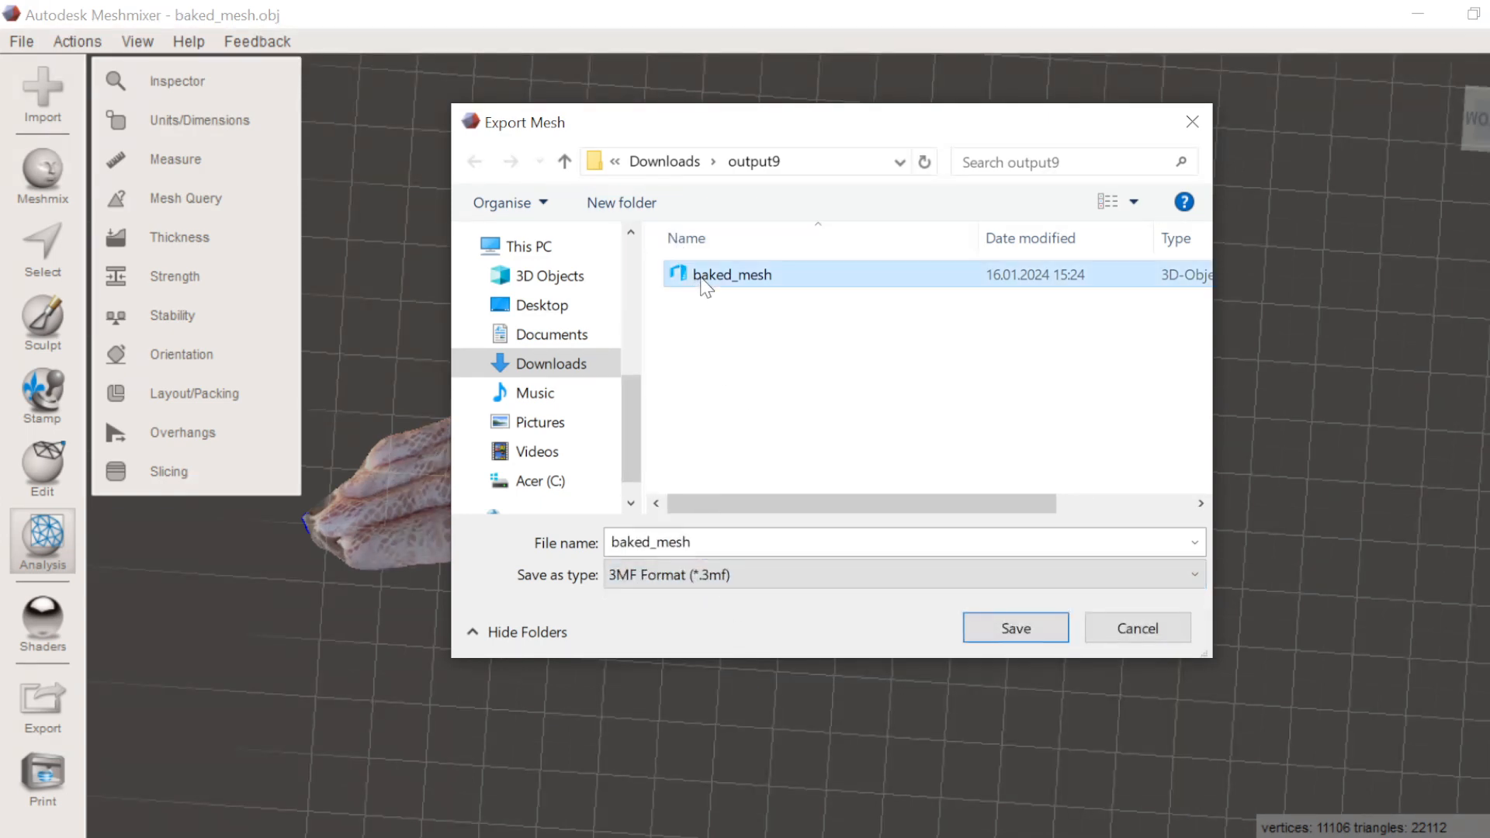
click(1022, 642)
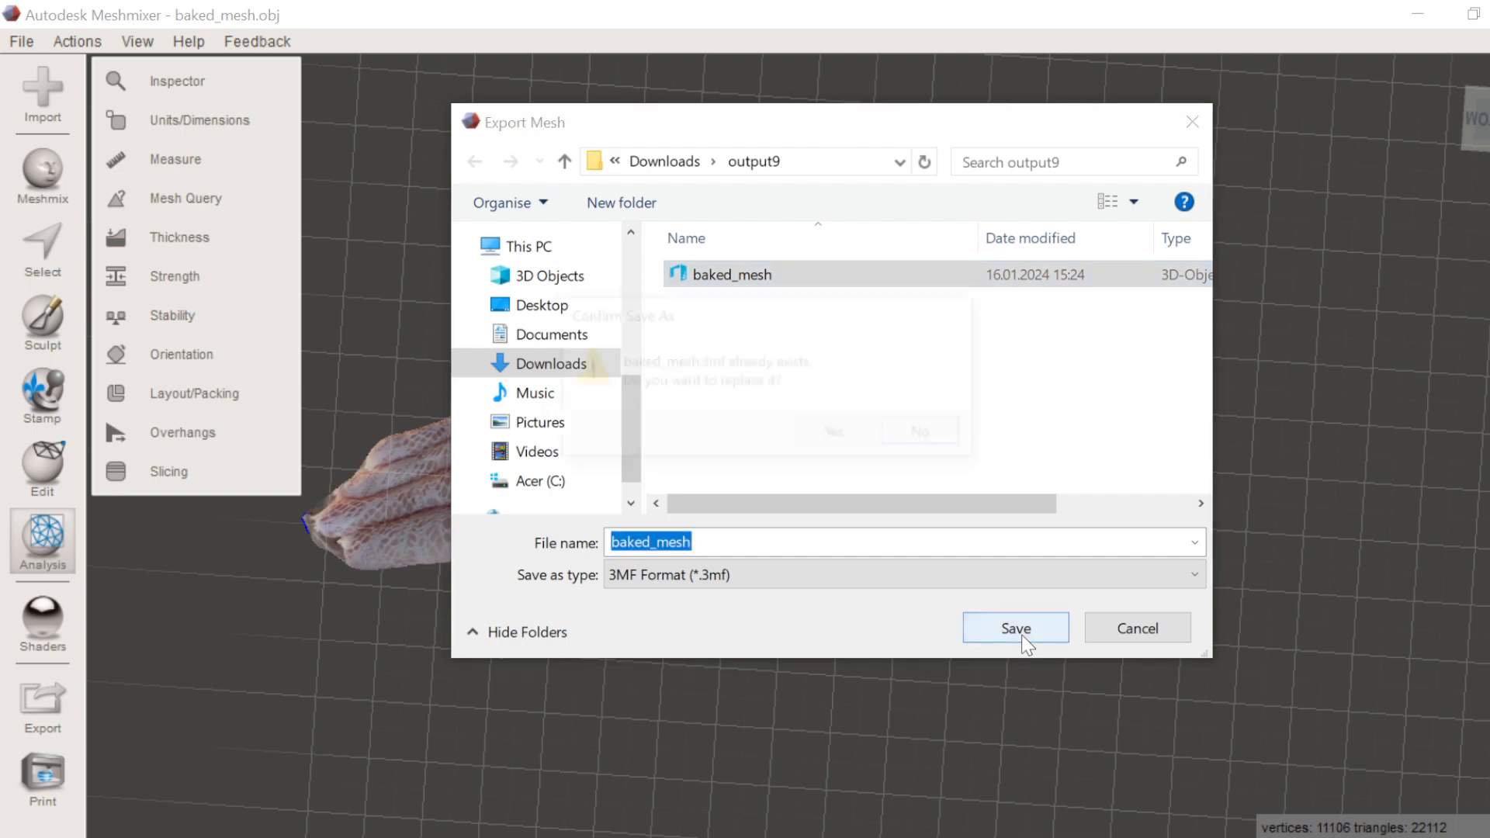
click(842, 435)
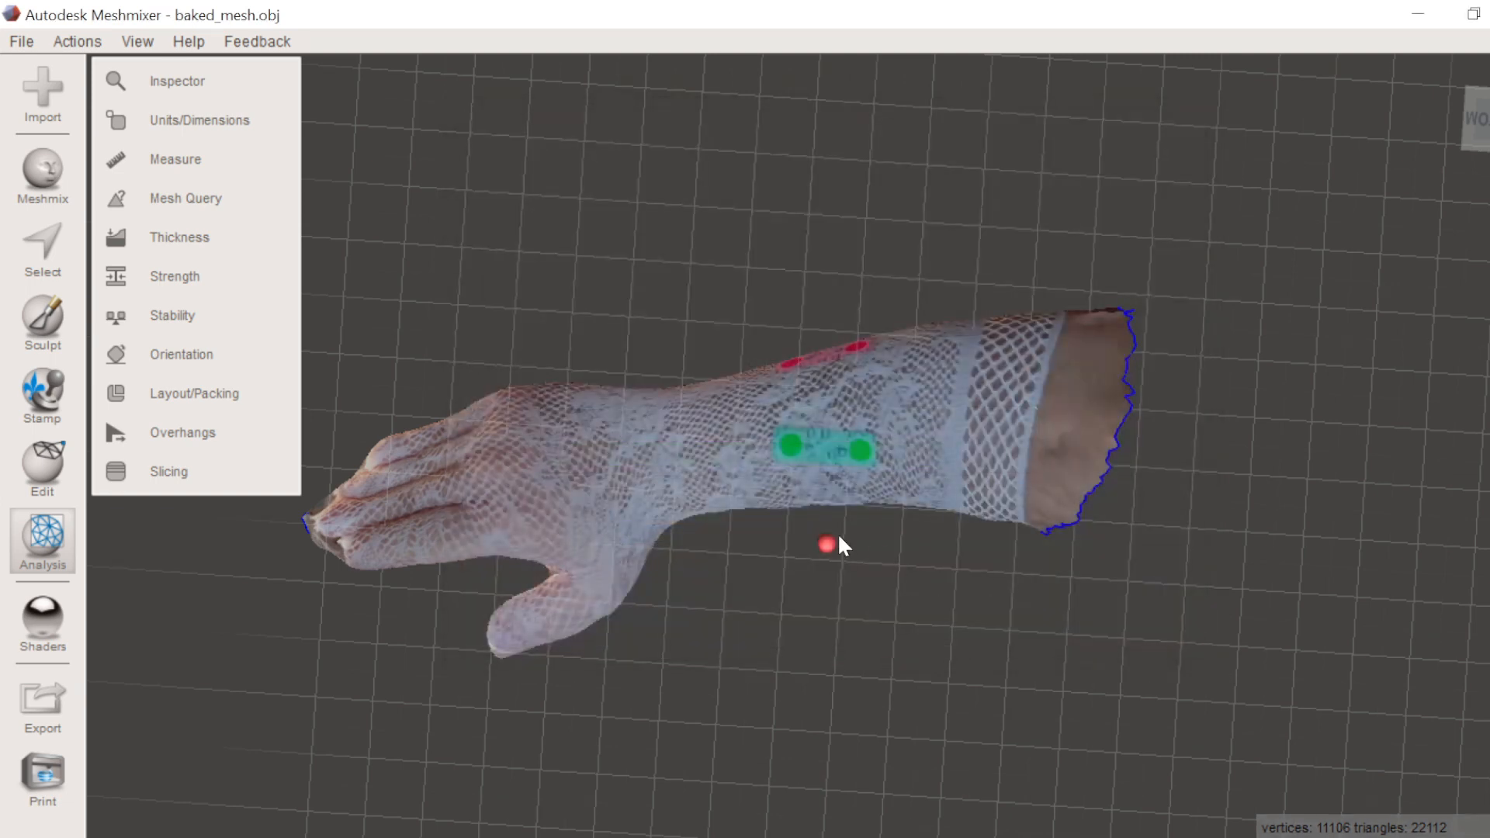
- Export the arm again in STL ASCII format as baked_mesh in output9, replacing the existing file
click(21, 42)
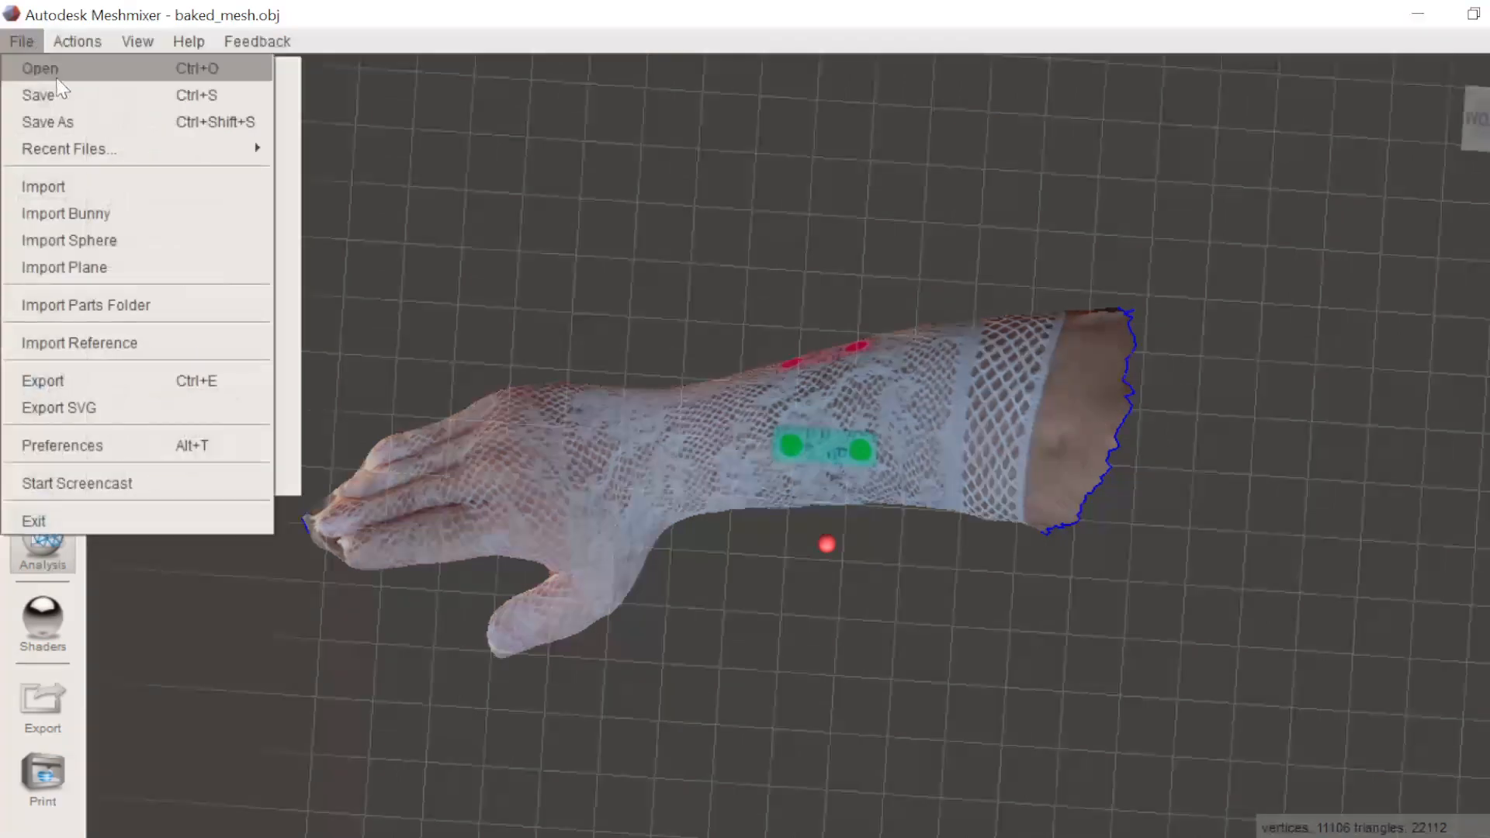
click(101, 380)
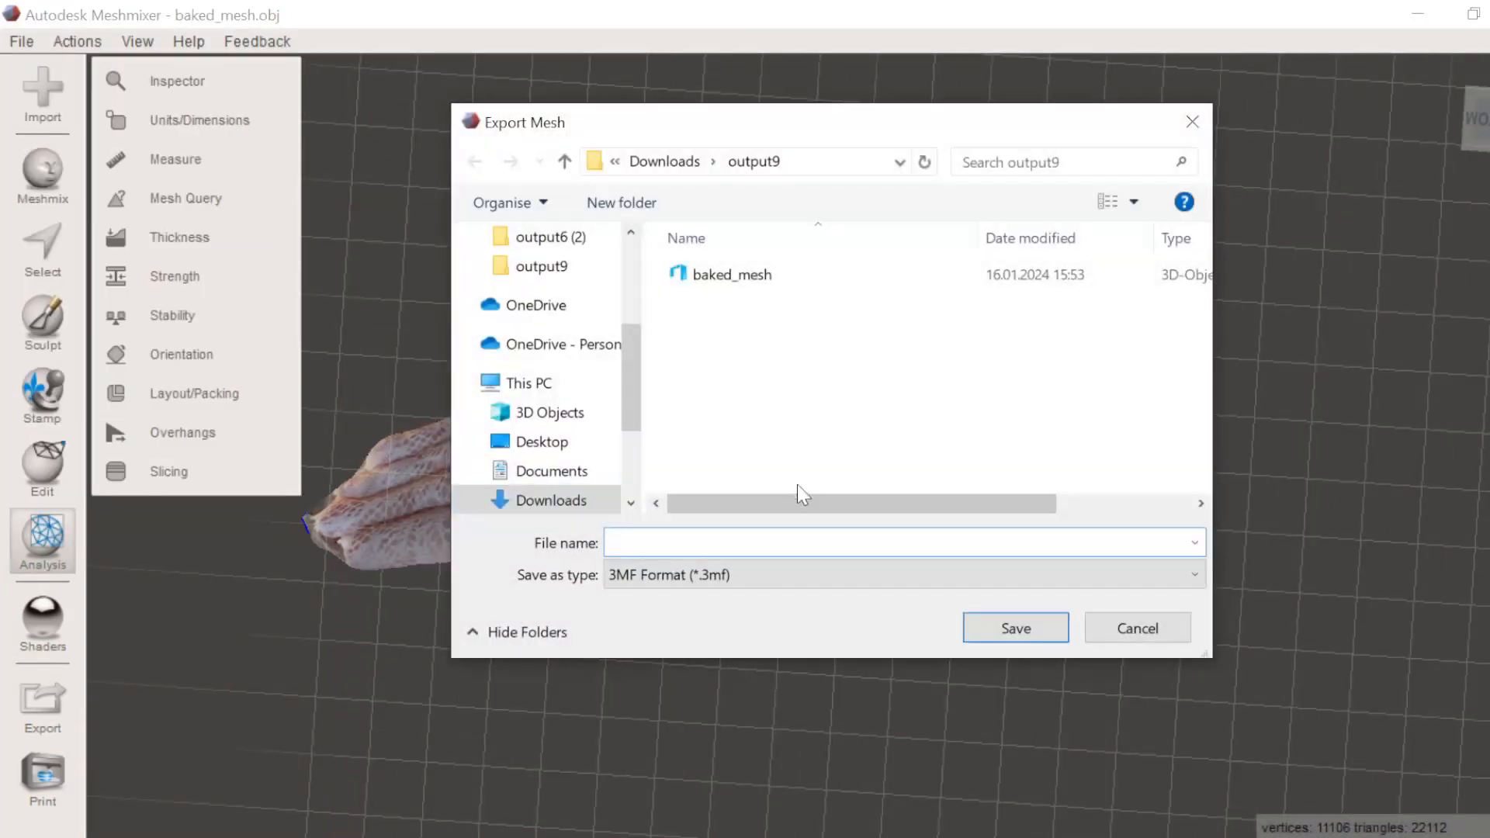
click(794, 574)
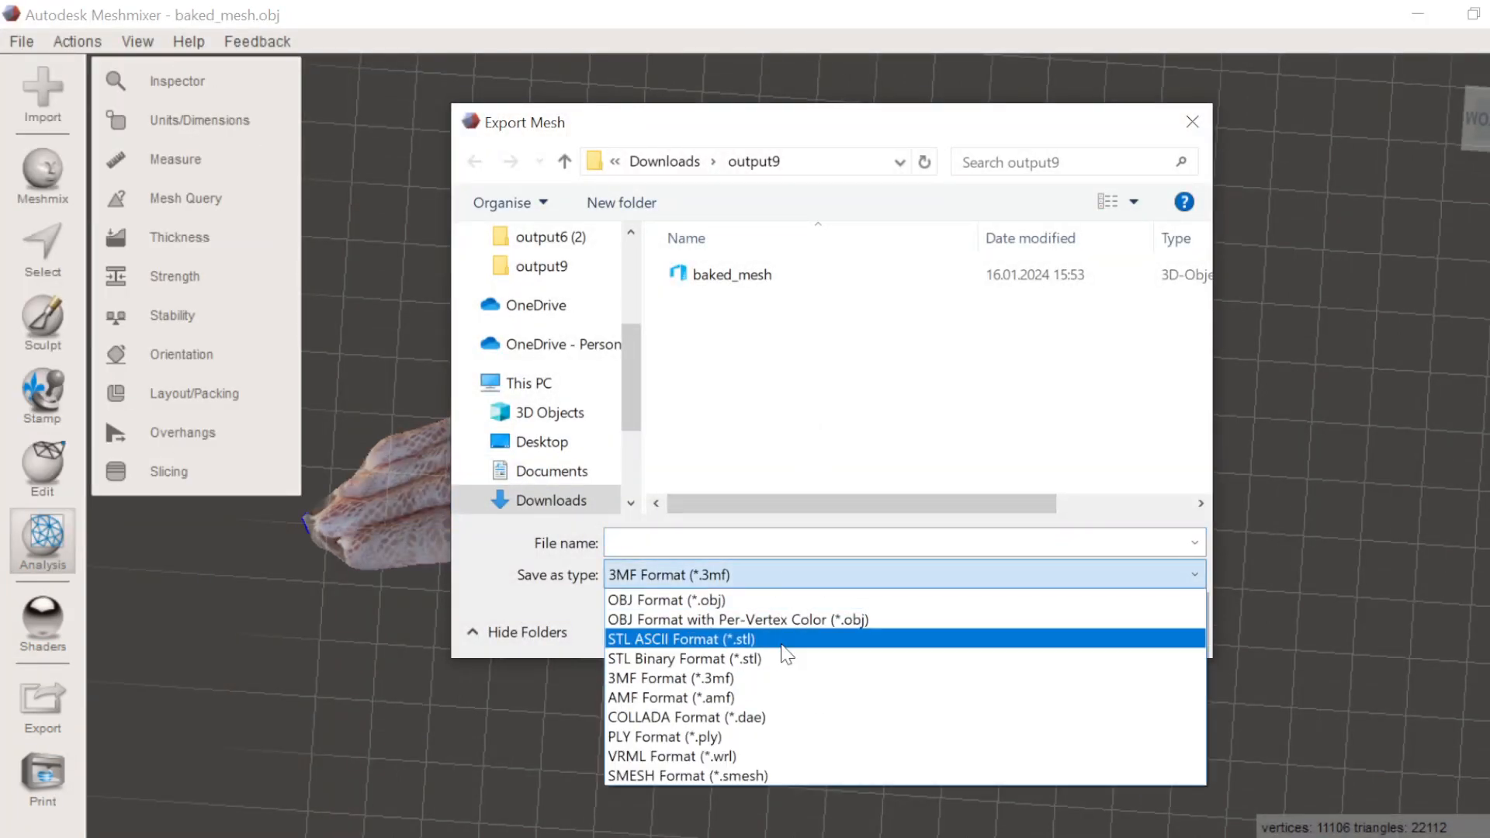
click(788, 635)
click(733, 280)
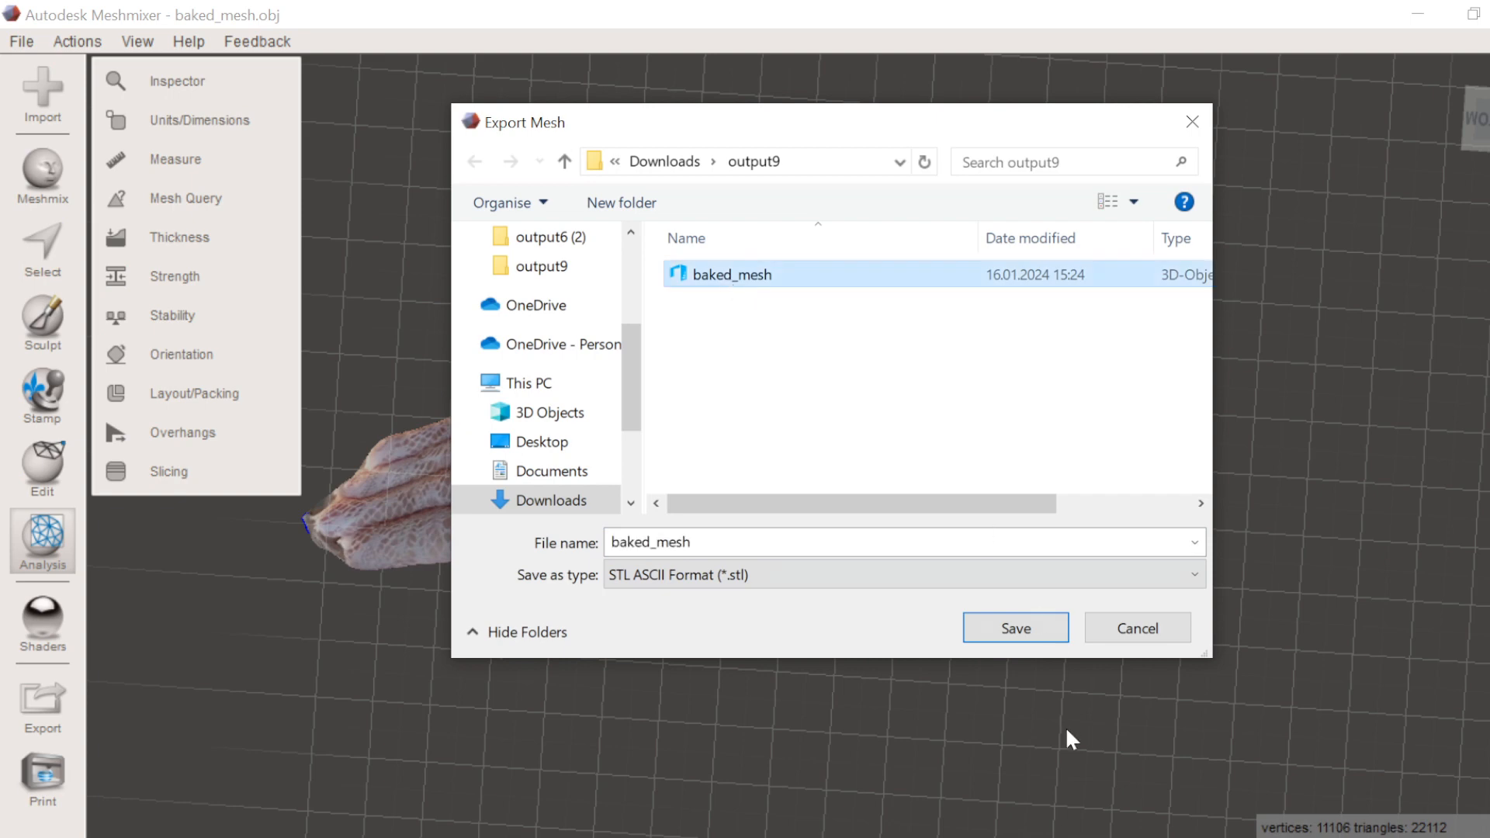
click(1029, 633)
click(875, 436)
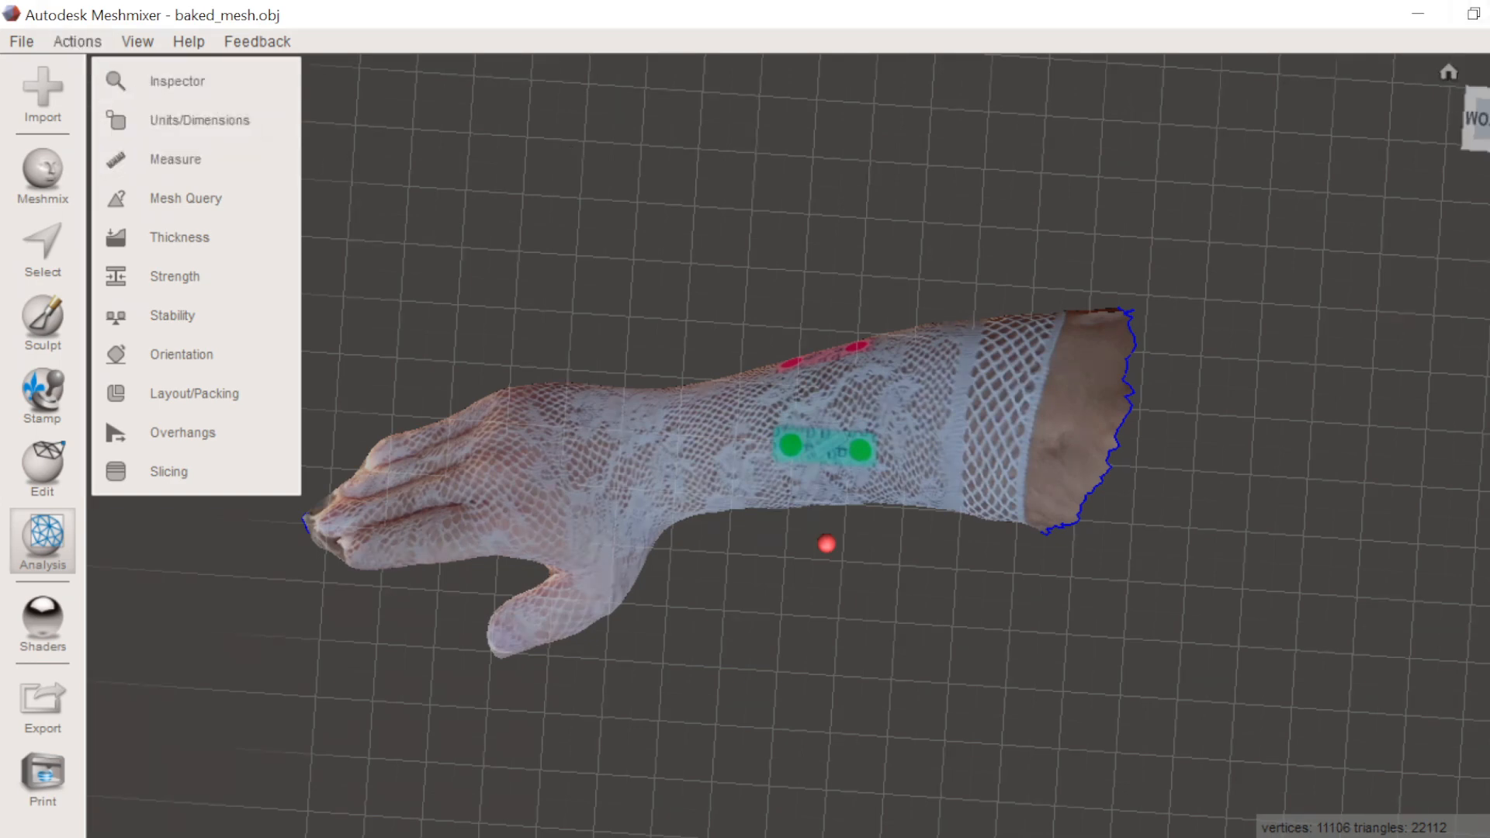
- Exit Meshmixer without saving the document and open the exported 3MF file baked_mesh in 3D Builder
click(1489, 14)
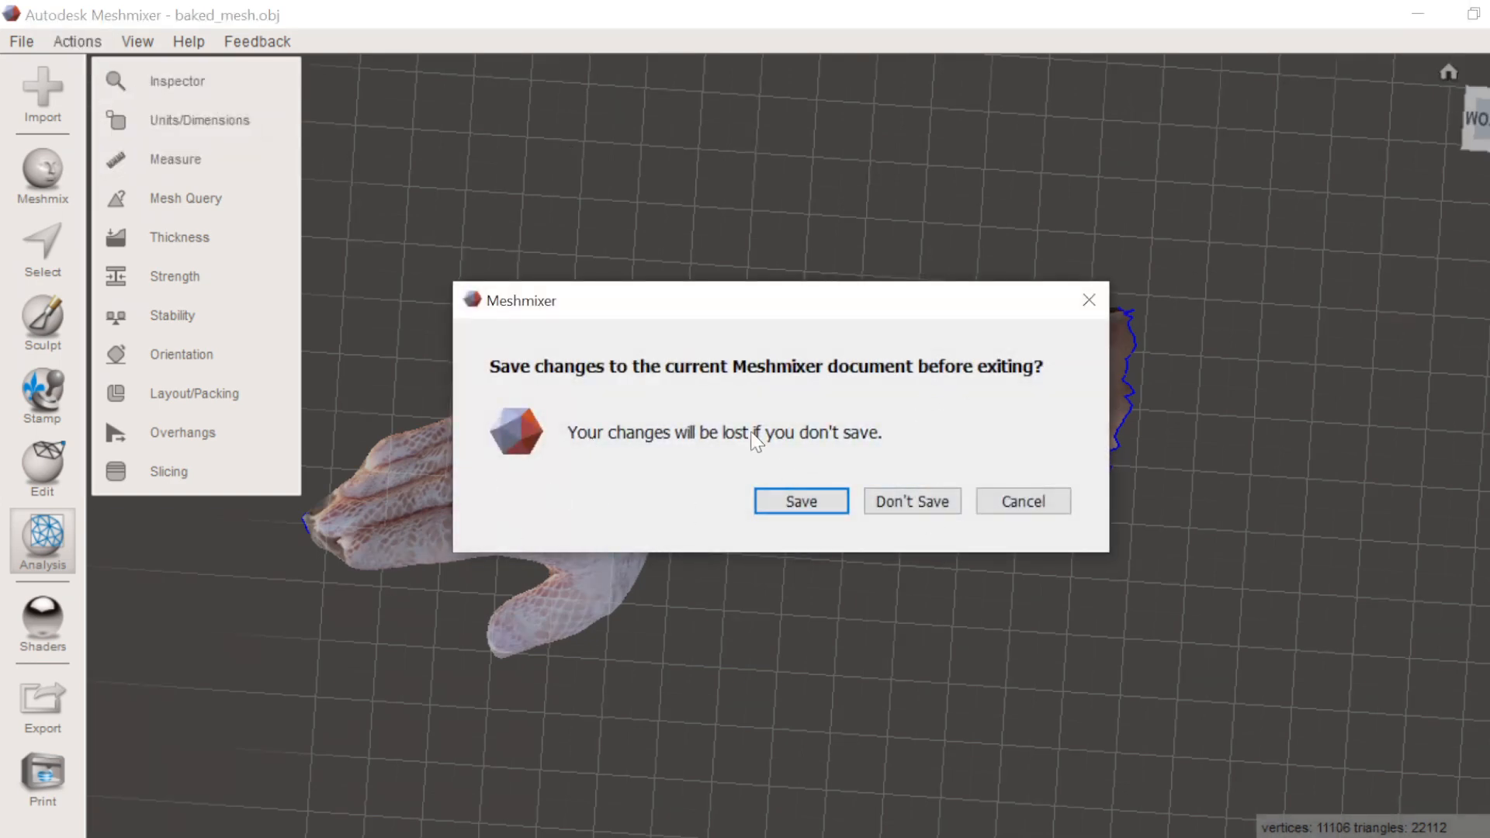
click(919, 501)
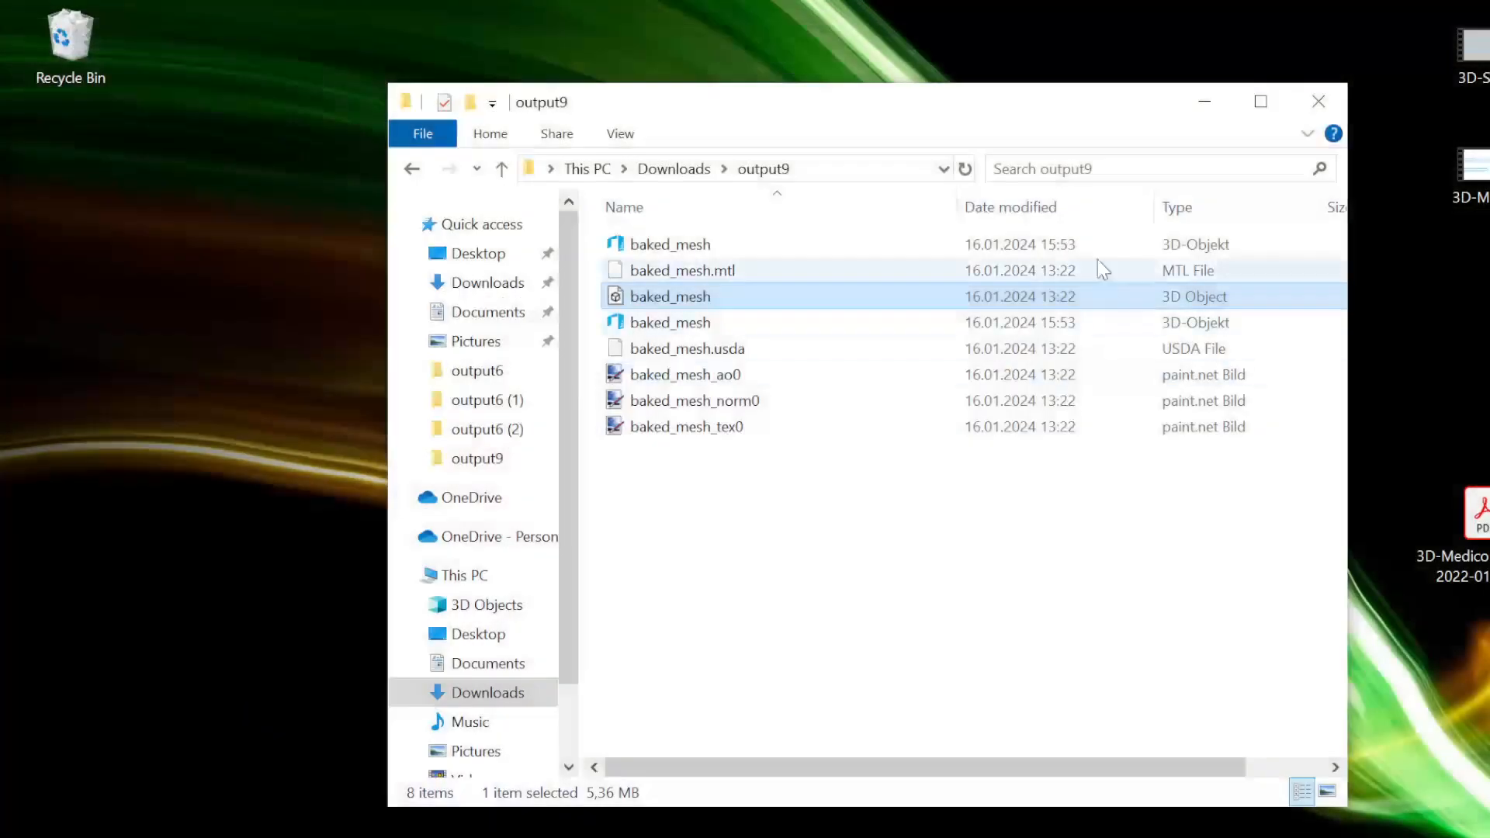
click(713, 322)
click(712, 247)
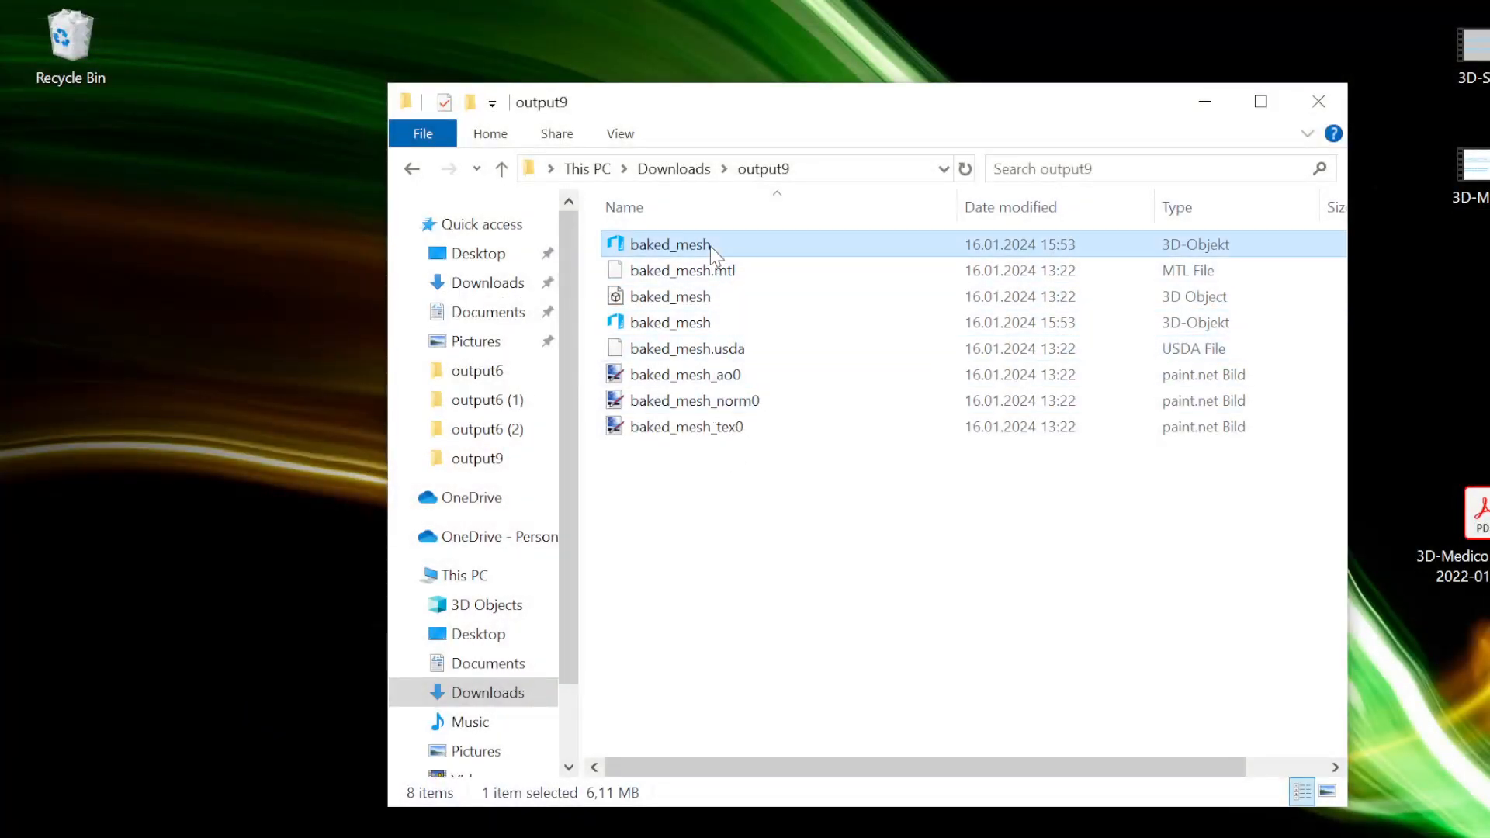
double_click(712, 246)
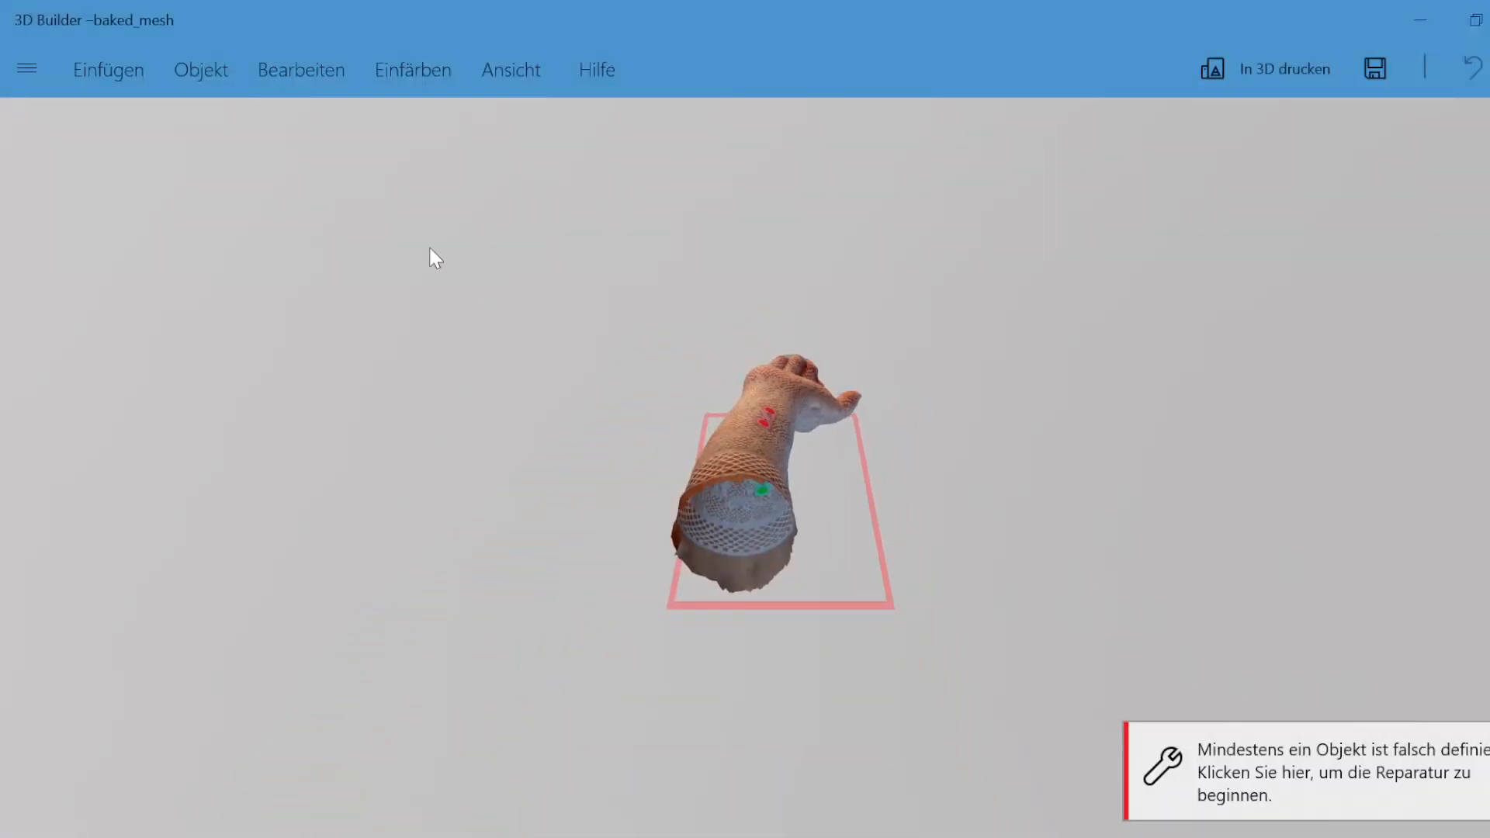
- Repair the wrongly defined arm mesh in 3D Builder and inspect the forearm's cut end and the hand
mouse_move(984, 537)
mouse_down()
mouse_move(1004, 512)
mouse_move(1023, 594)
mouse_move(1013, 532)
mouse_move(982, 671)
mouse_move(1004, 652)
mouse_move(575, 645)
mouse_move(985, 528)
mouse_move(1054, 446)
mouse_move(966, 556)
mouse_up()
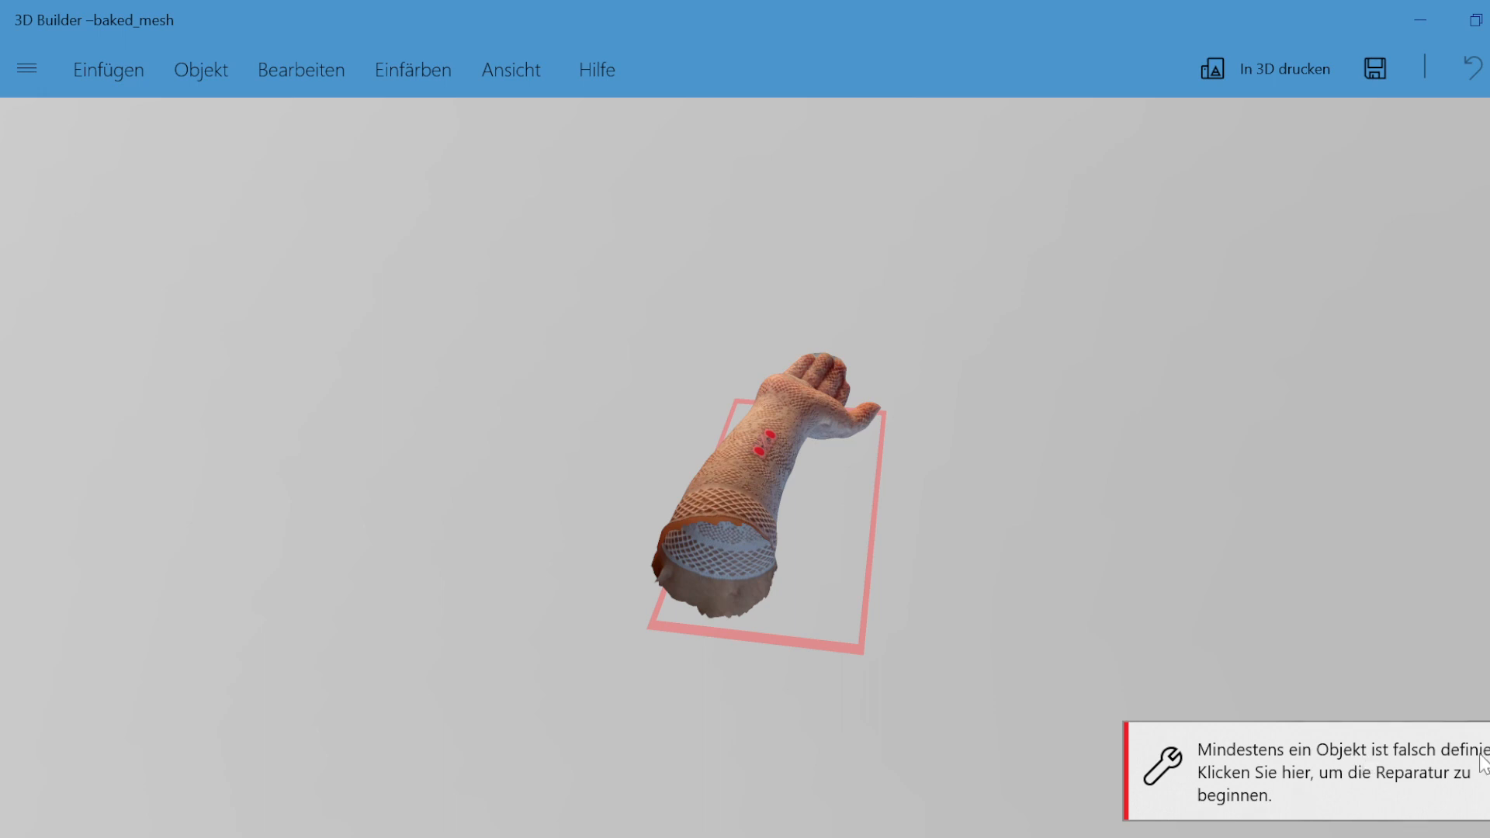
drag(894, 589, 743, 403)
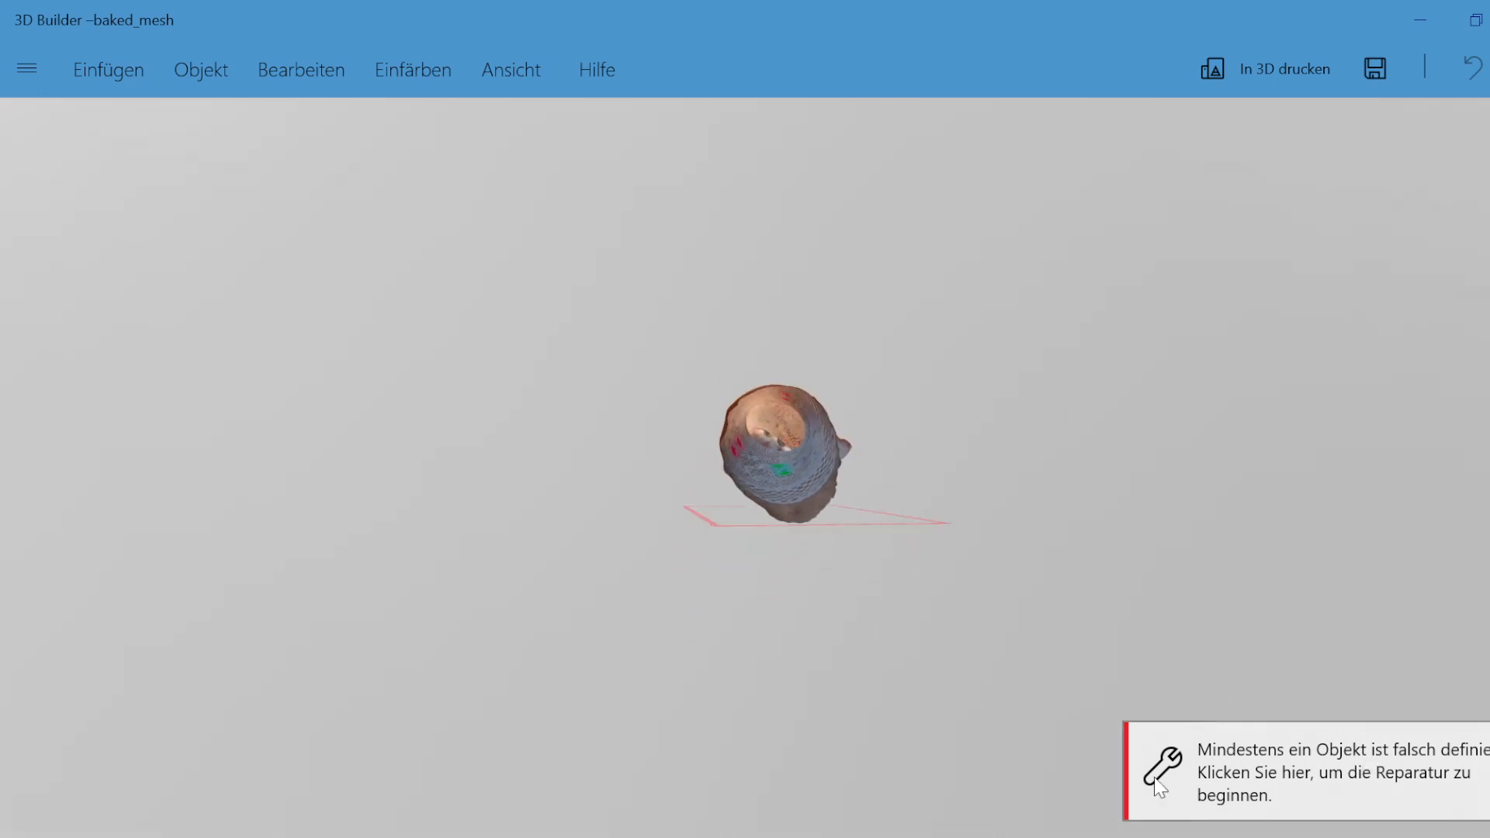
click(1292, 773)
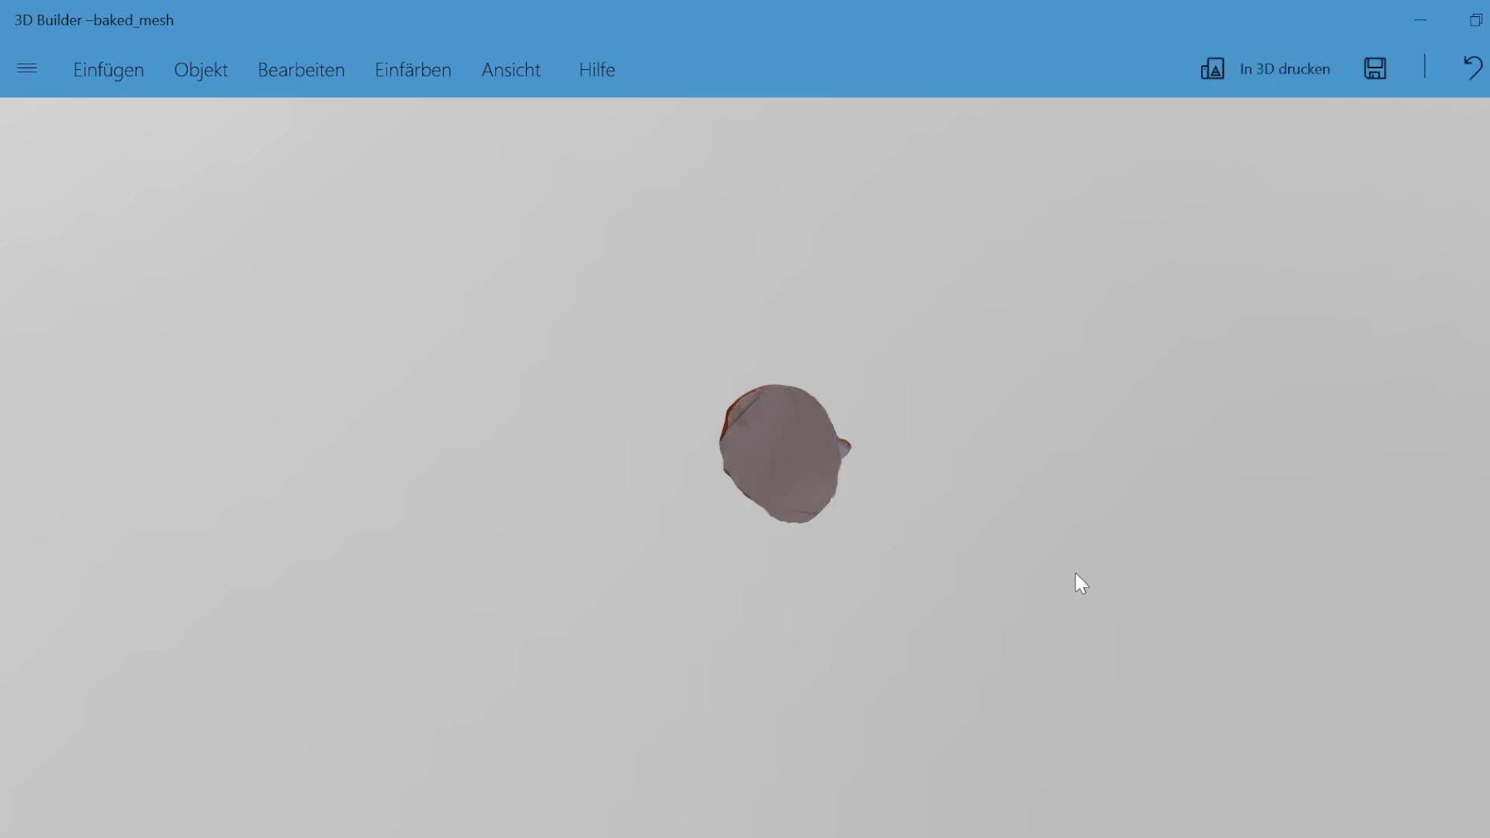
drag(1074, 573, 1143, 589)
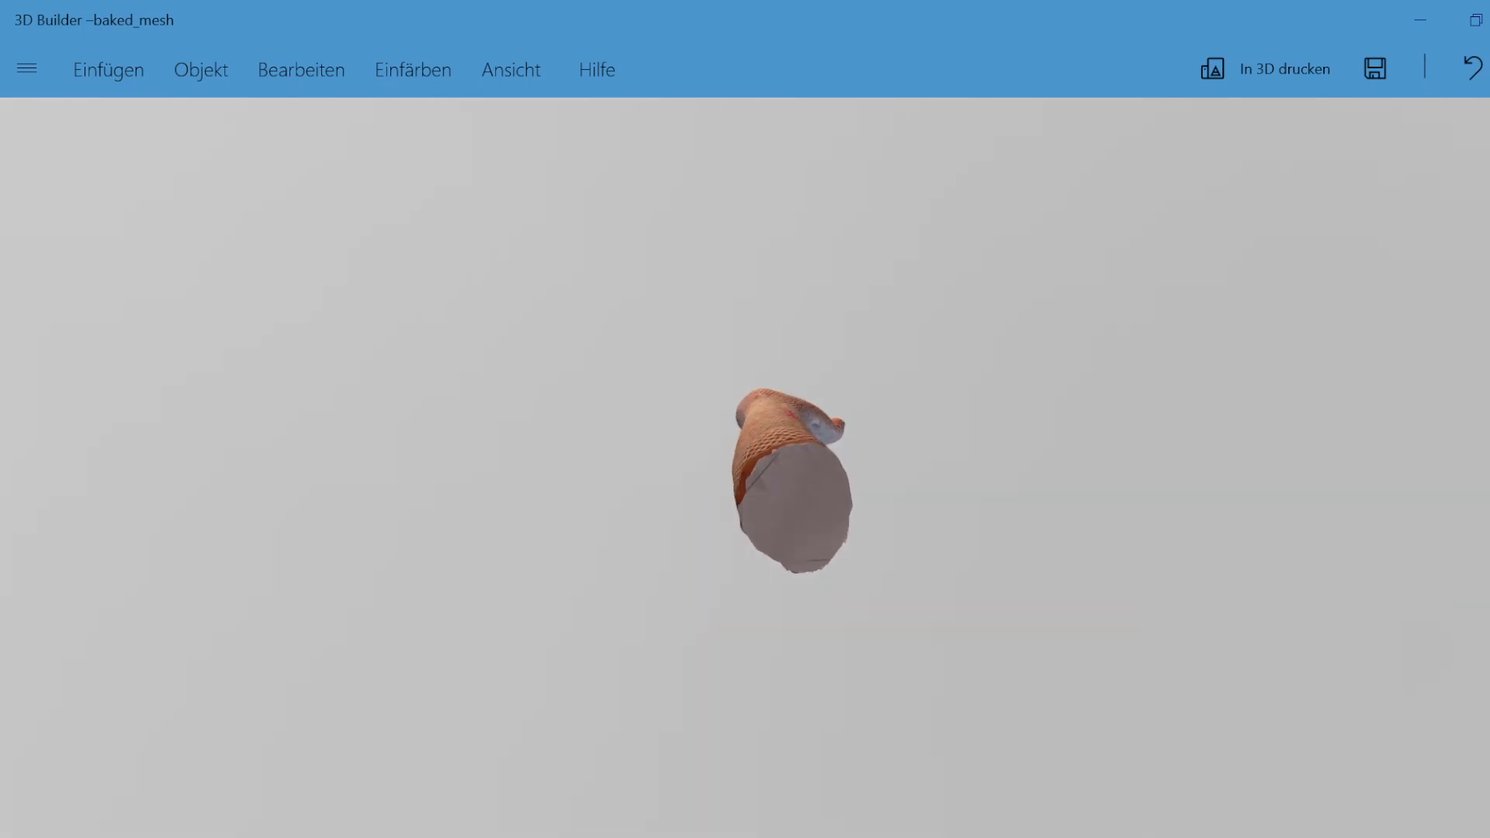
drag(831, 397, 848, 637)
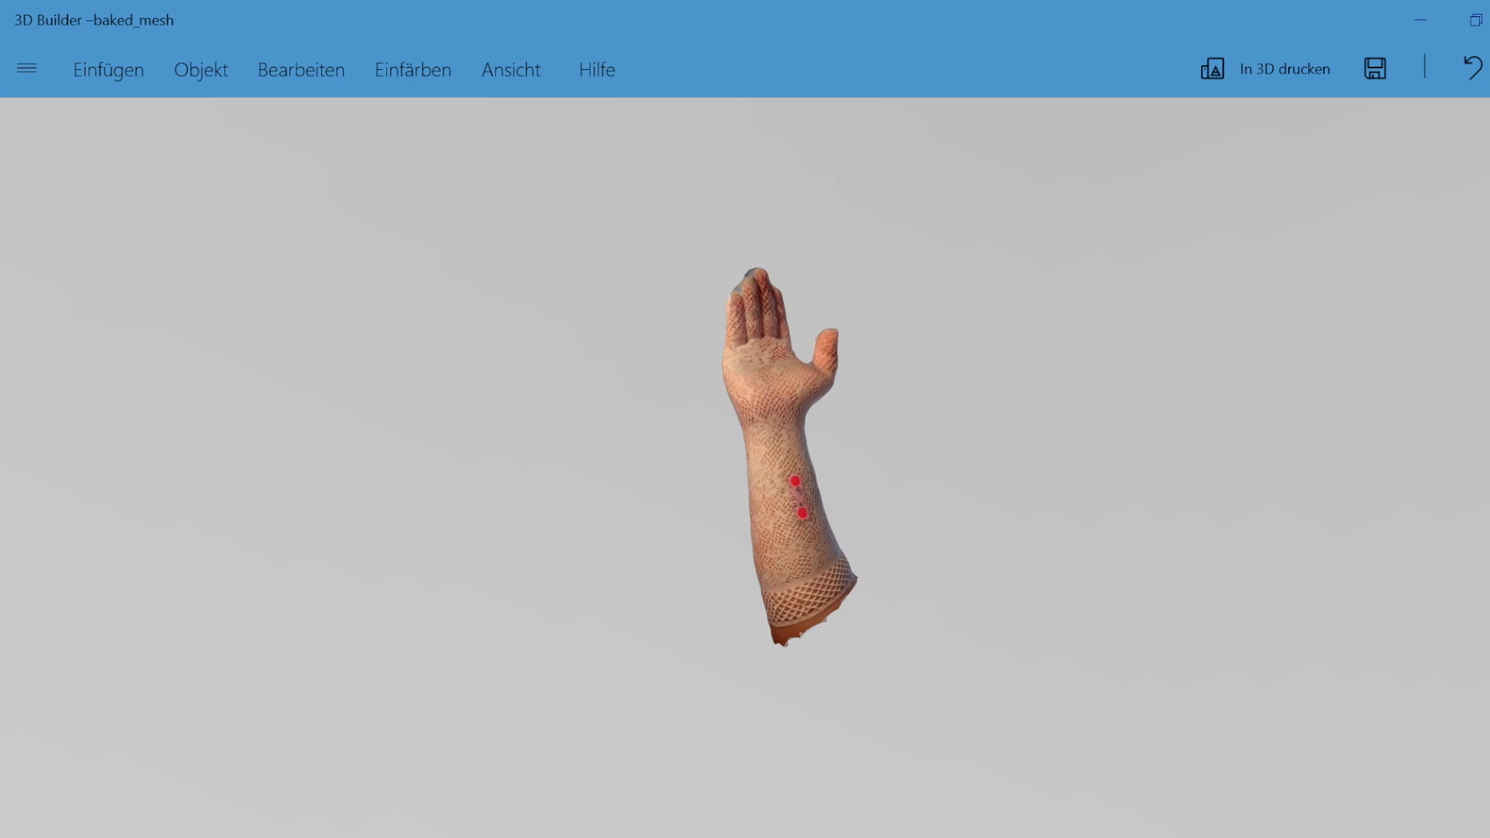
- Close the 3MF model and open the 3D Object file baked_mesh from output9 in 3D Builder, ignoring the required material library baked_mesh.mtl
key(alt+F4)
click(781, 489)
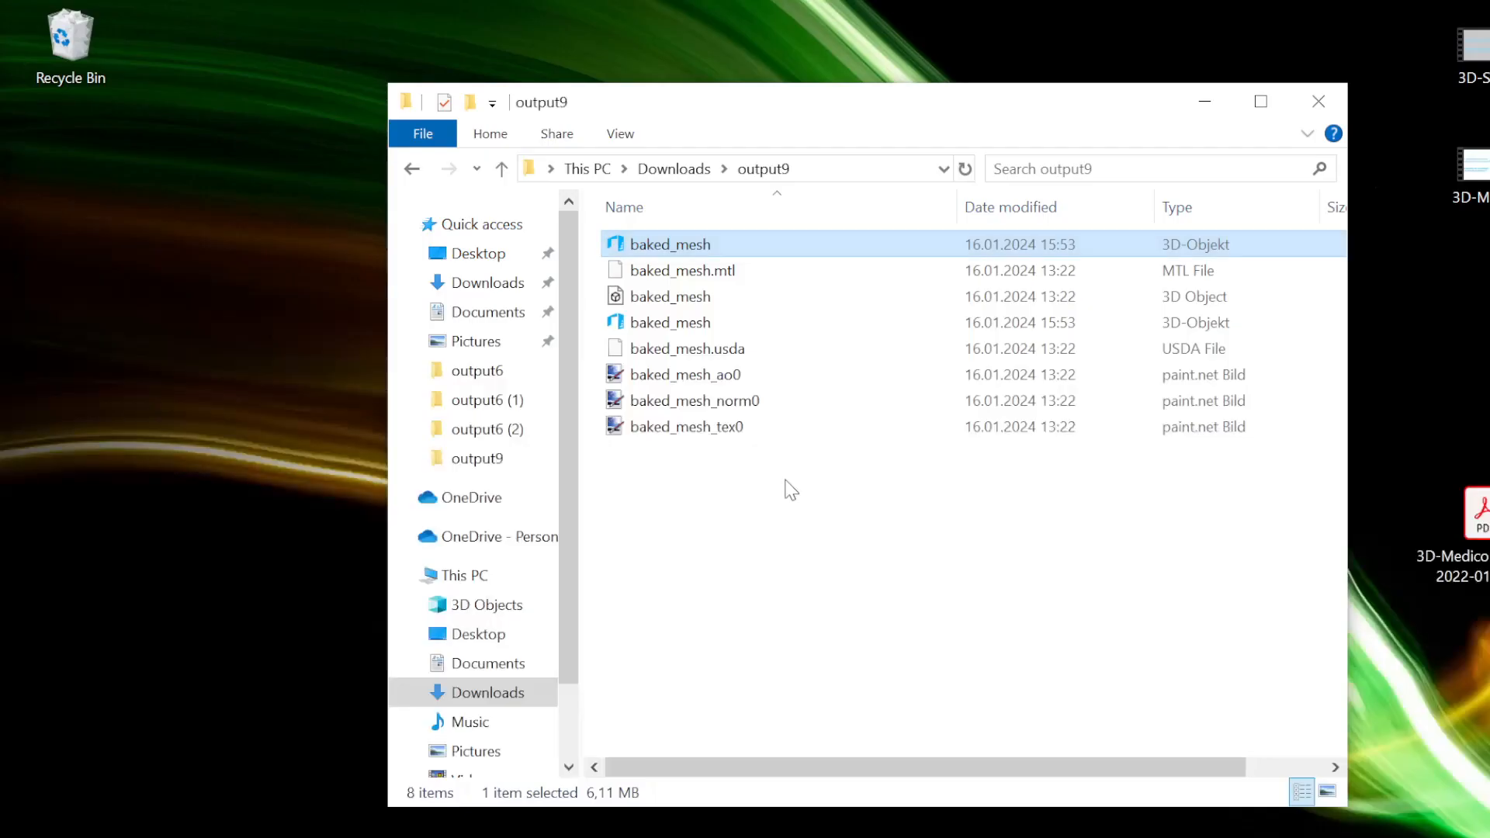
click(698, 298)
right_click(709, 305)
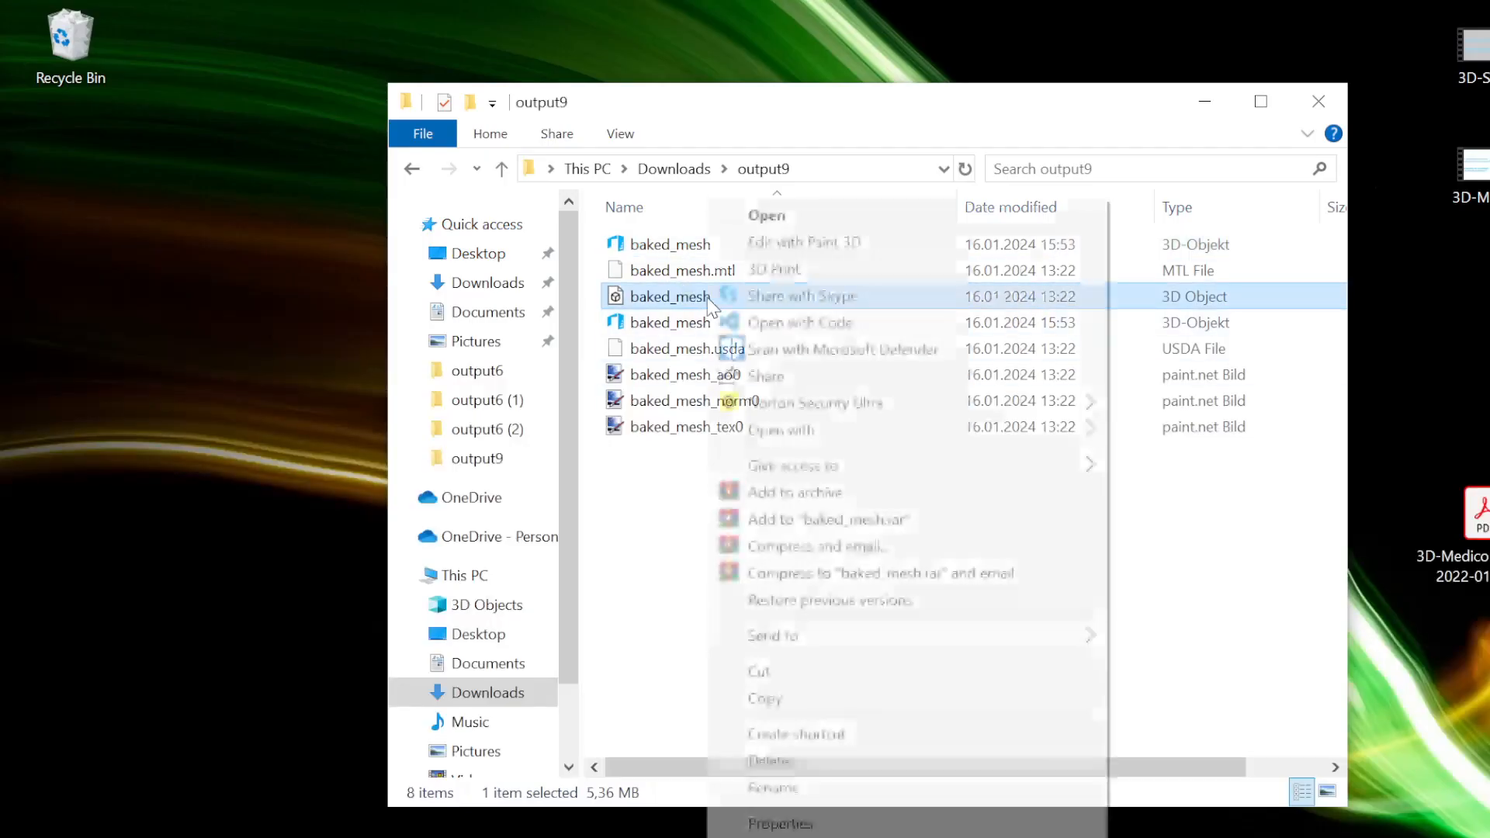
mouse_move(960, 435)
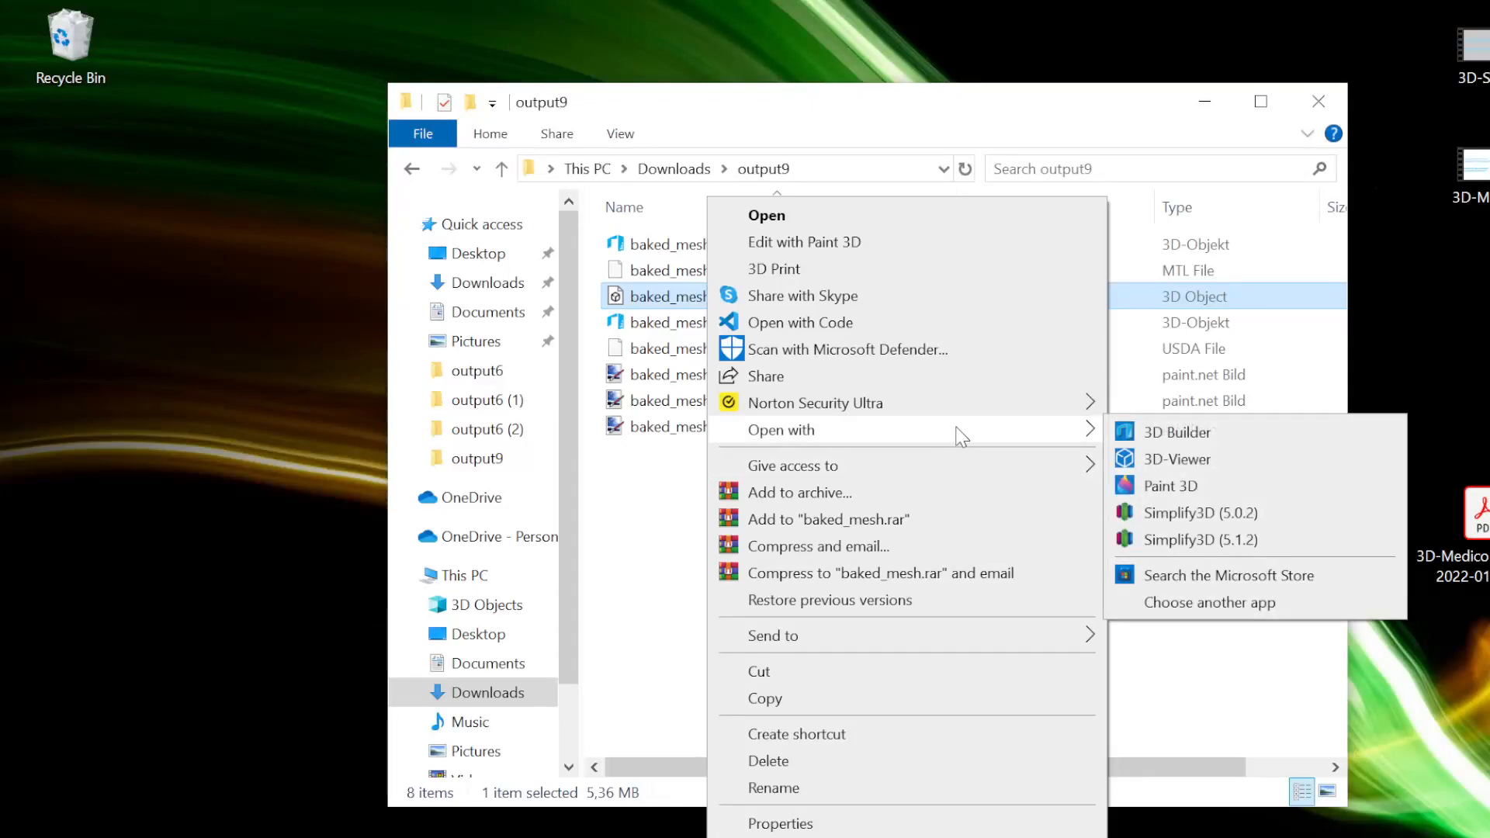
click(1196, 433)
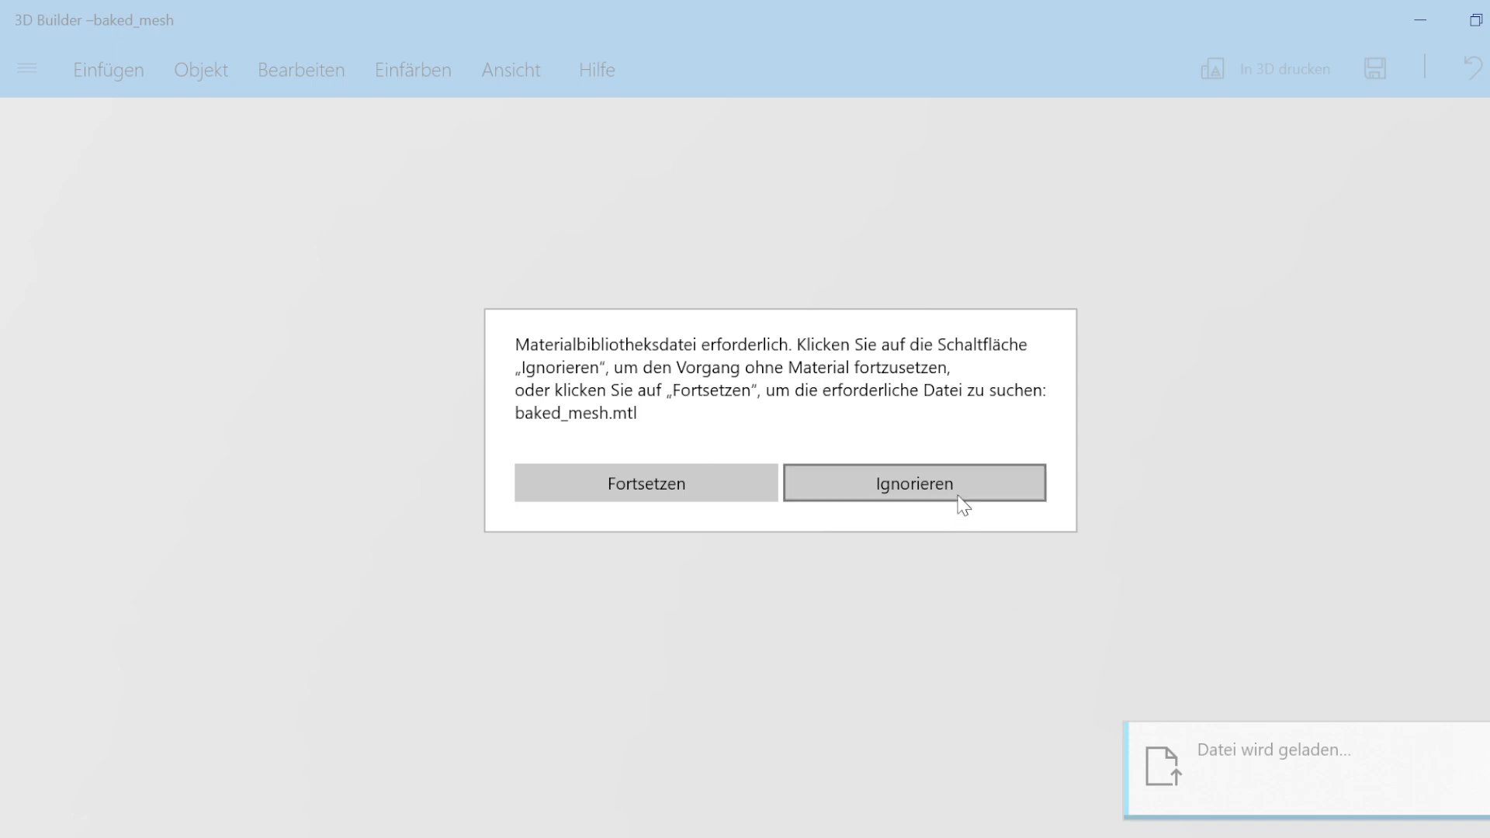
click(959, 498)
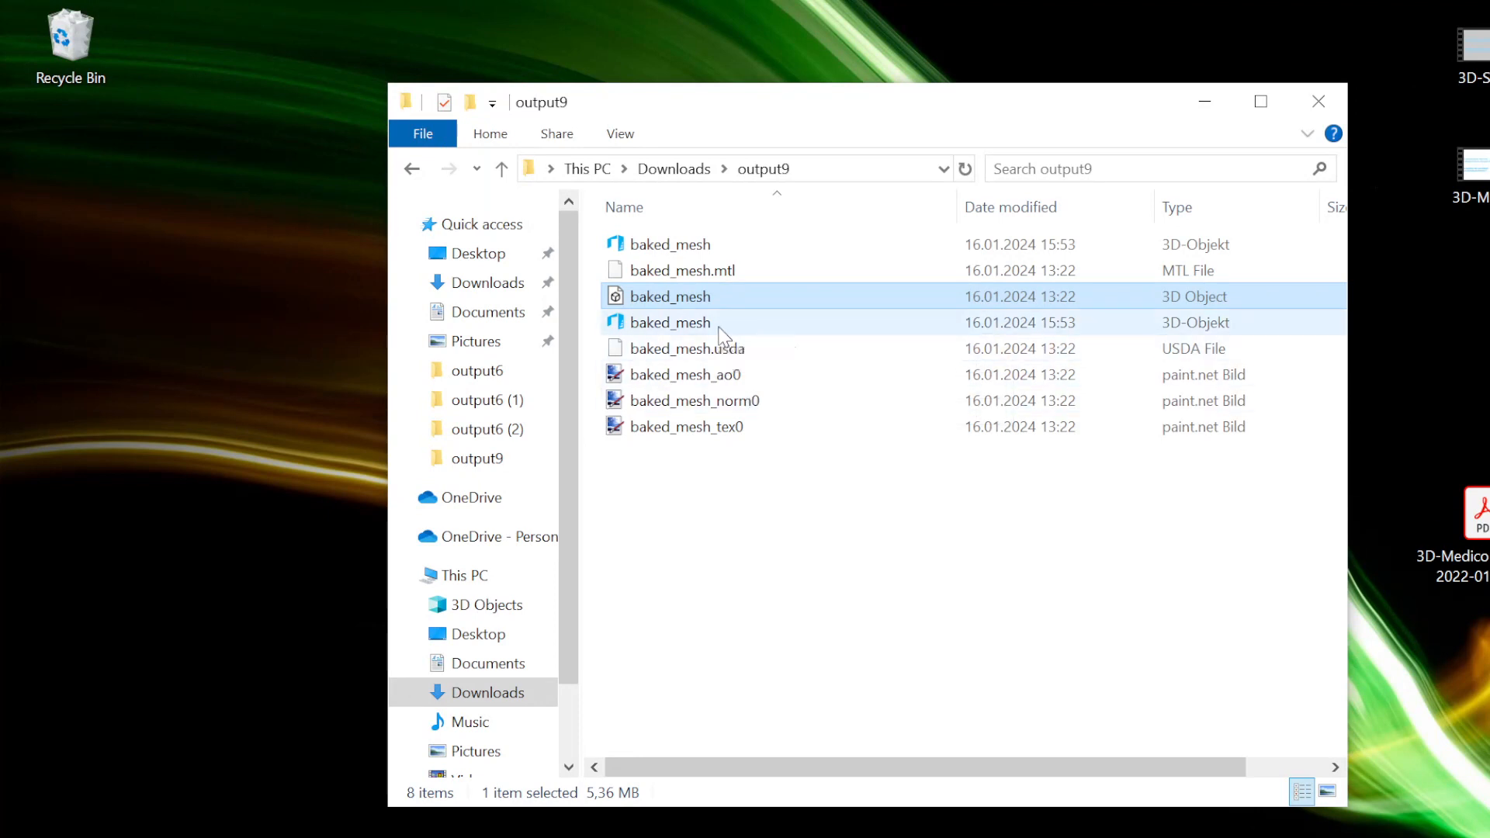
- Open the exported STL file baked_mesh from output9 in 3D Builder and import the model with millimetres as file units
click(722, 324)
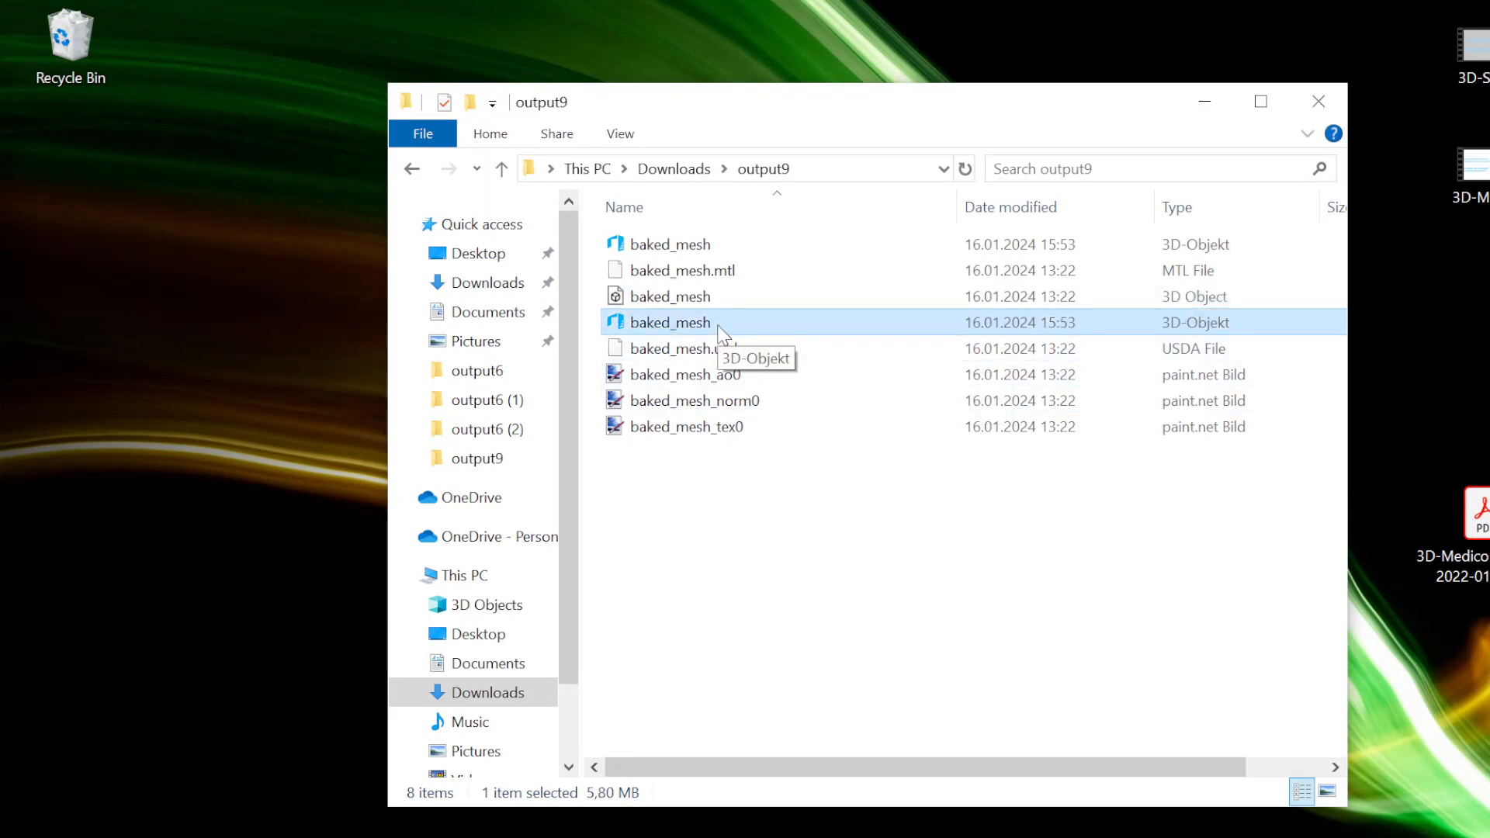
double_click(720, 329)
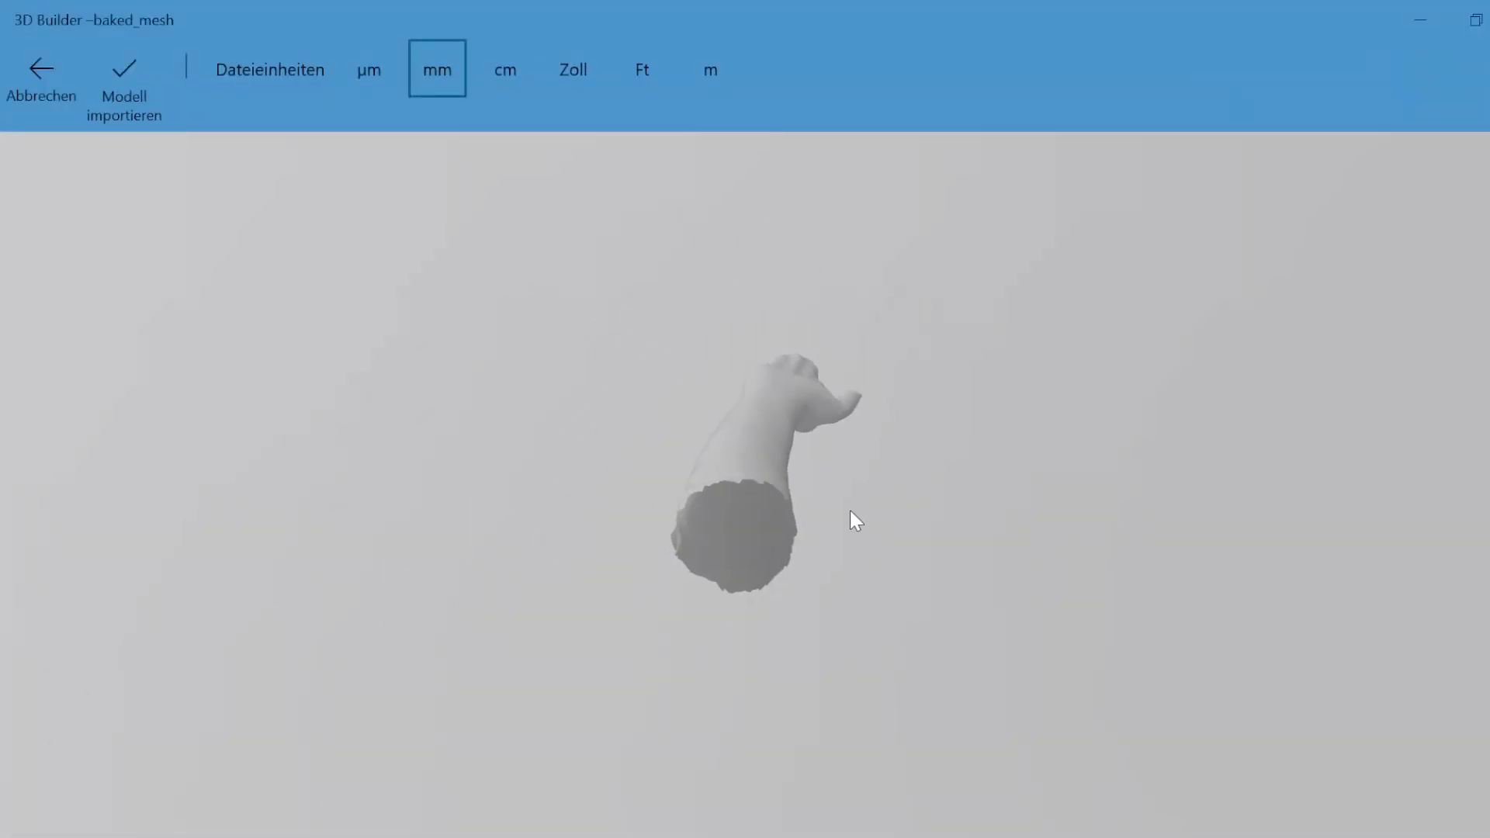
click(137, 85)
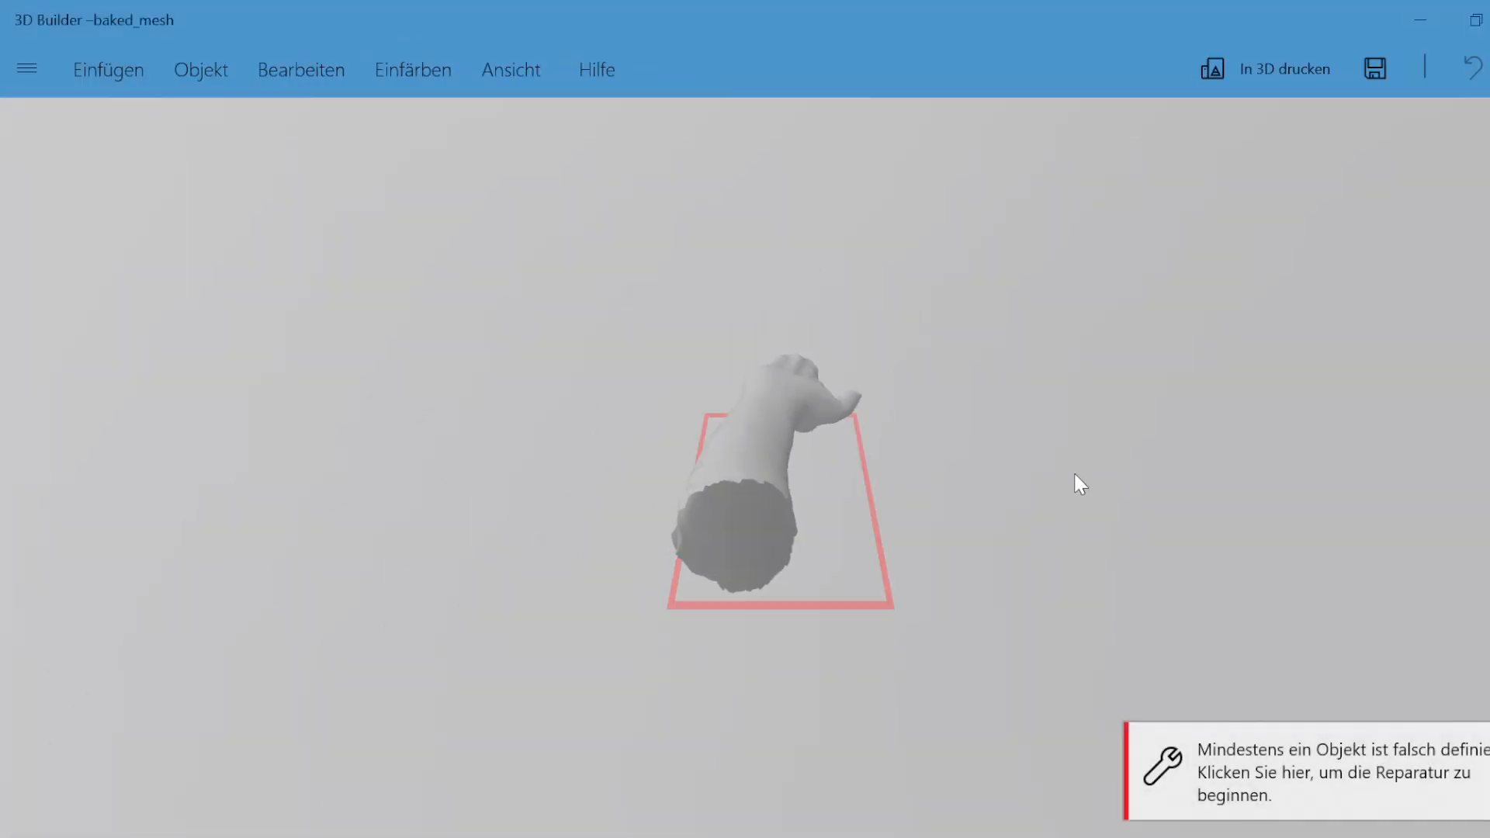
- Repair the wrongly defined STL arm mesh and inspect the hand and the forearm's cut end from several sides
drag(1112, 558, 1184, 529)
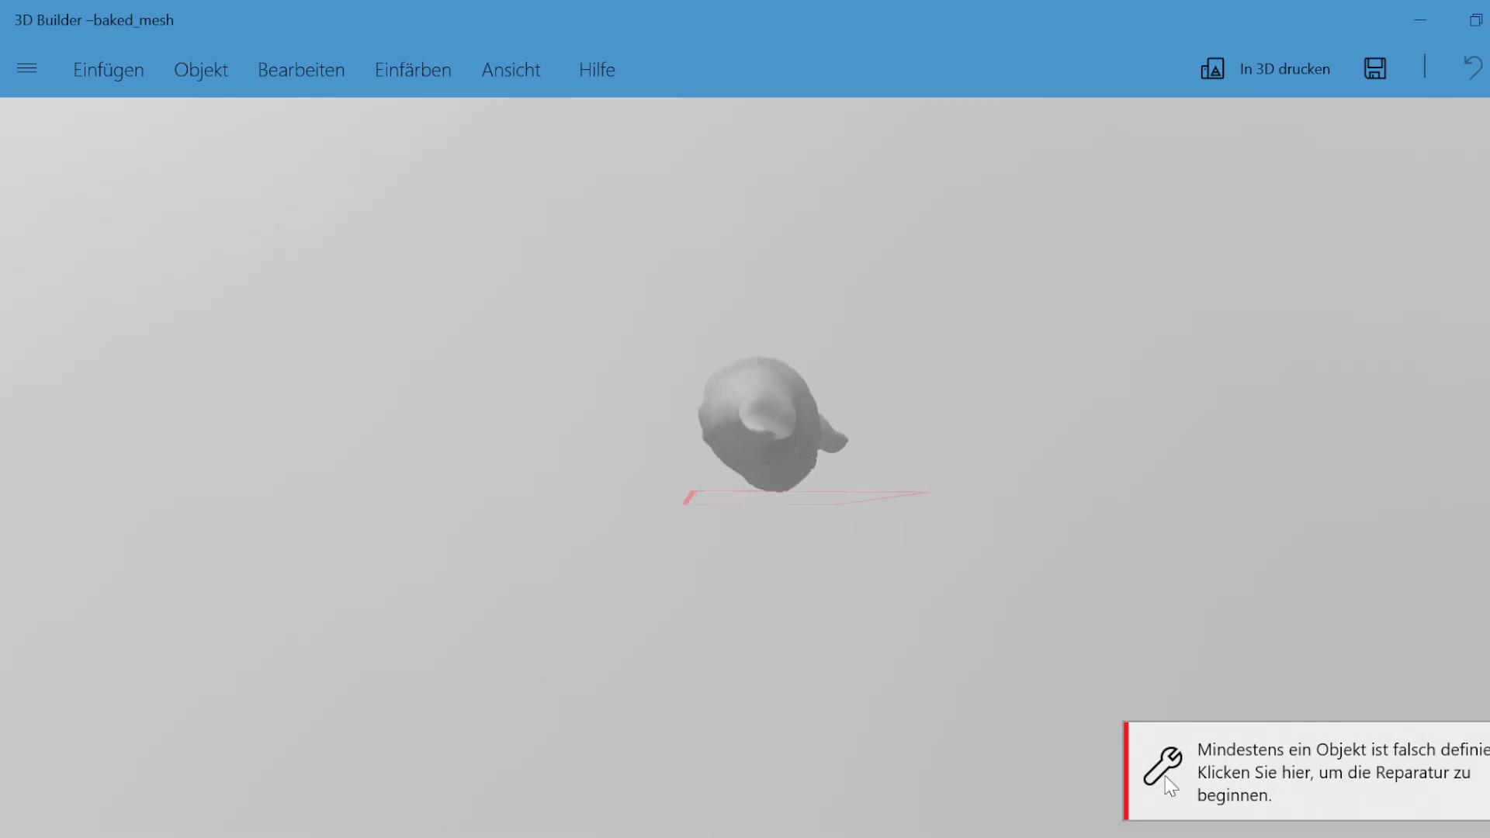
click(1324, 799)
drag(1057, 397, 891, 707)
drag(677, 587, 1214, 609)
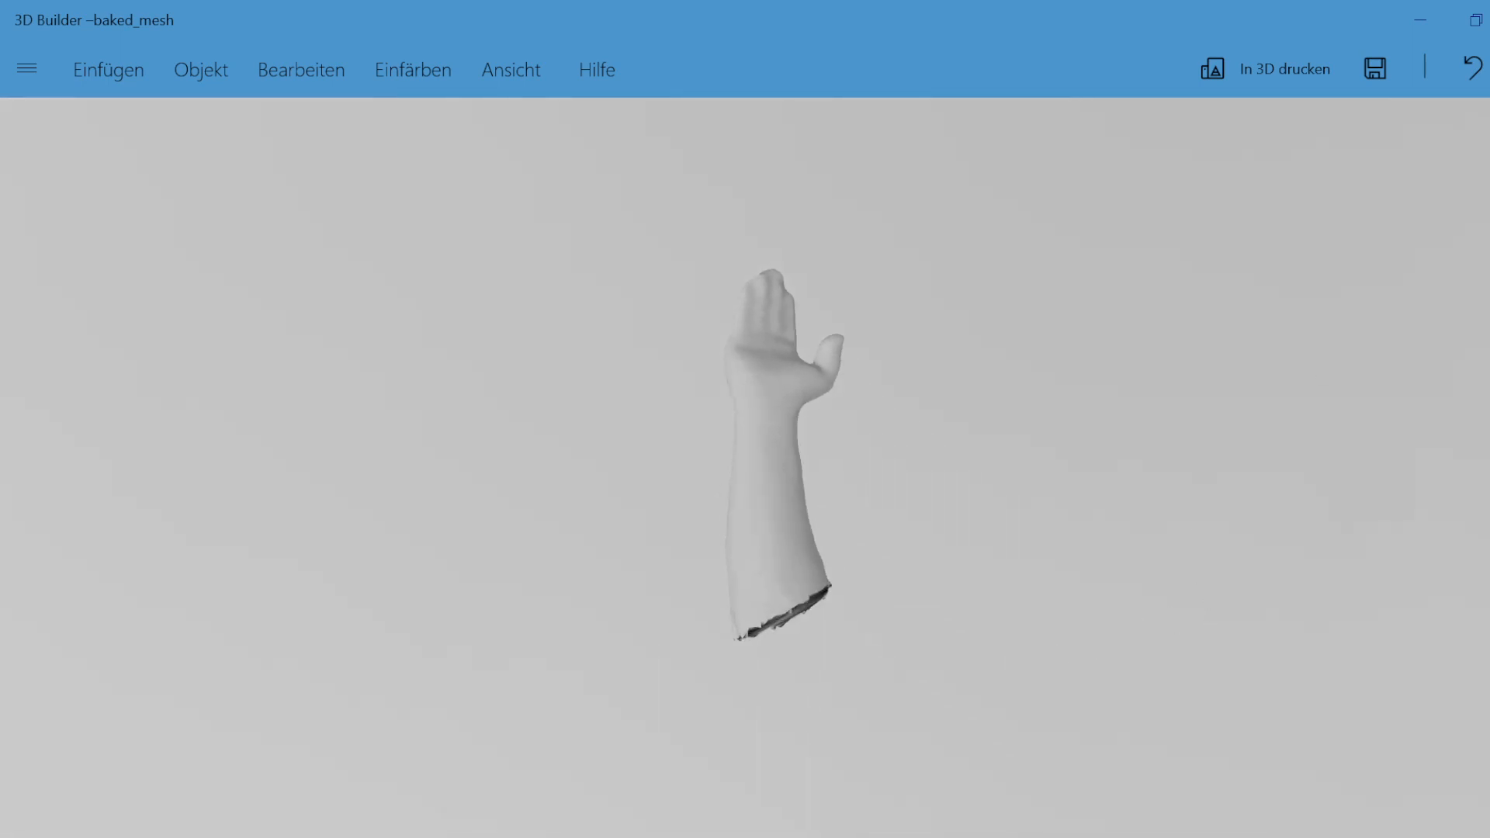